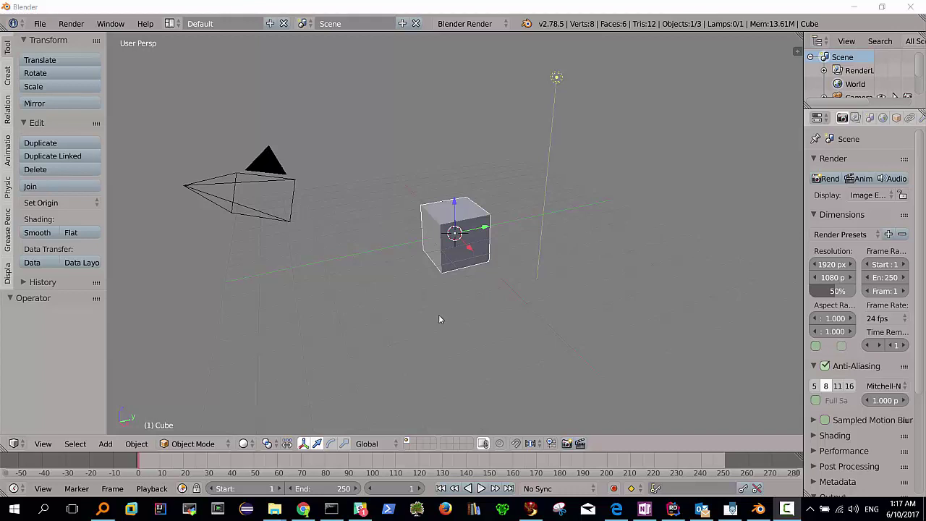
- Zoom in on the cube, face it head-on and subdivide it at level 2 with Ctrl+2
scroll(438, 293, up, 1)
scroll(440, 296, up, 2)
scroll(441, 298, up, 1)
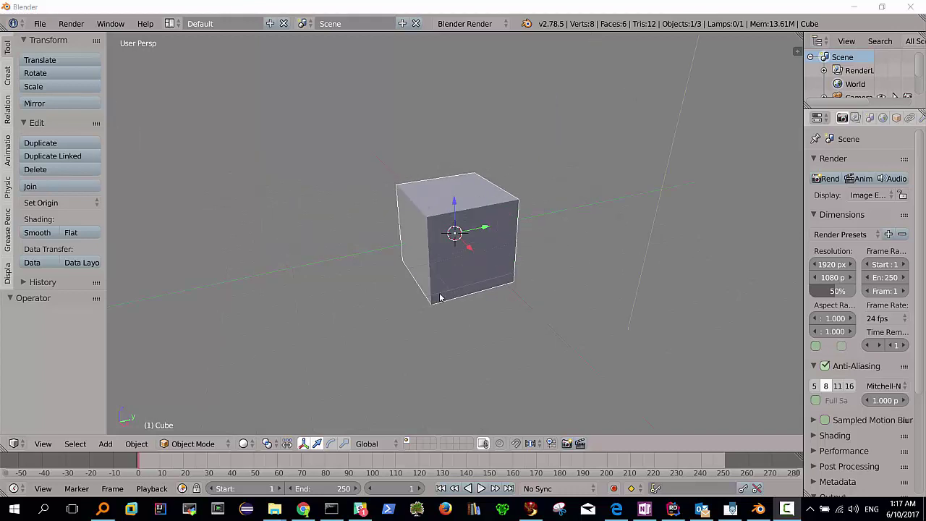
scroll(443, 299, up, 2)
scroll(443, 300, up, 1)
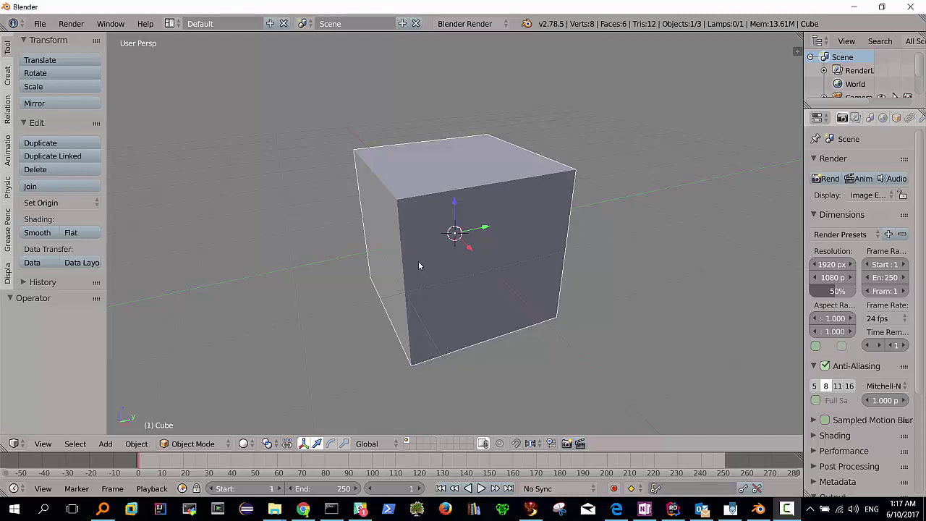
mouse_move(444, 246)
middle_down()
mouse_move(417, 270)
mouse_move(401, 254)
mouse_move(434, 268)
mouse_move(398, 274)
mouse_move(433, 249)
mouse_move(408, 269)
mouse_move(419, 246)
mouse_move(434, 249)
mouse_move(408, 248)
mouse_move(385, 227)
middle_up()
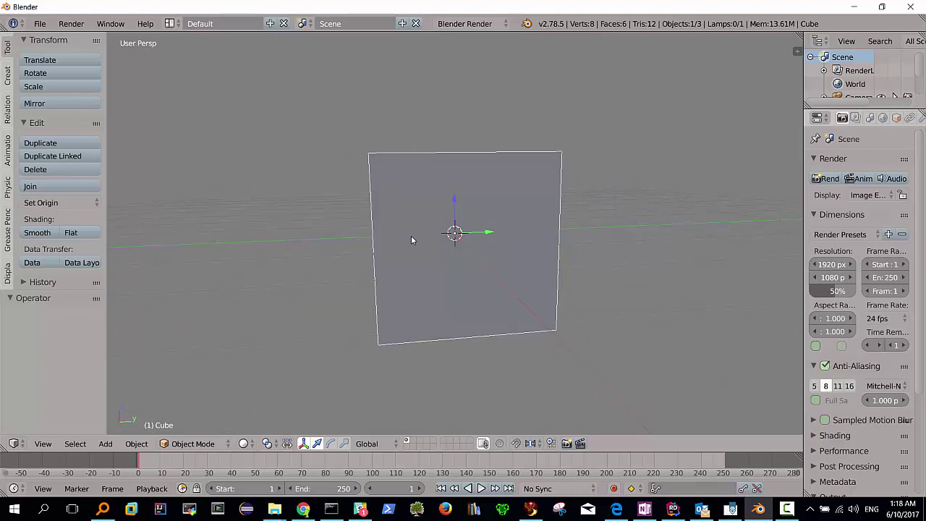
key(ctrl+2)
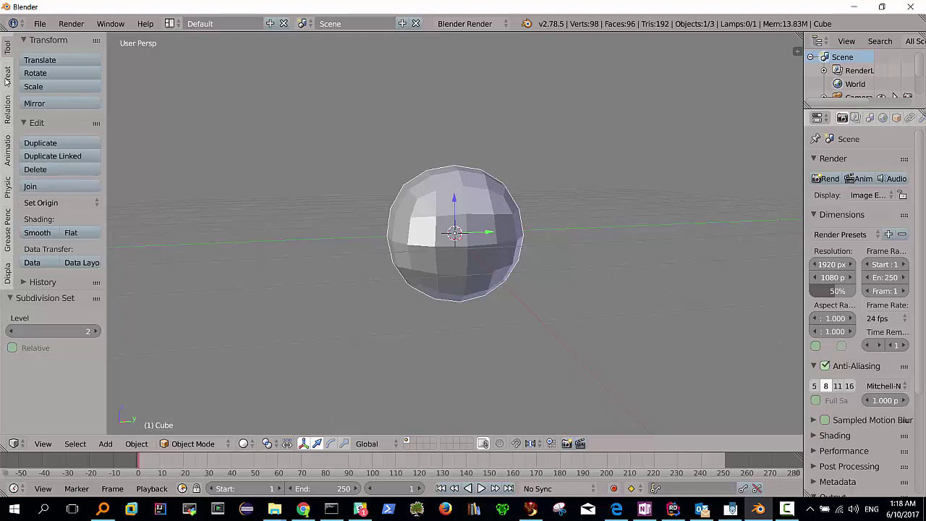
- Apply Shade Smooth to the rounded sphere and orbit to check it
click(38, 233)
mouse_move(479, 243)
middle_down()
mouse_move(452, 219)
mouse_move(436, 253)
middle_up()
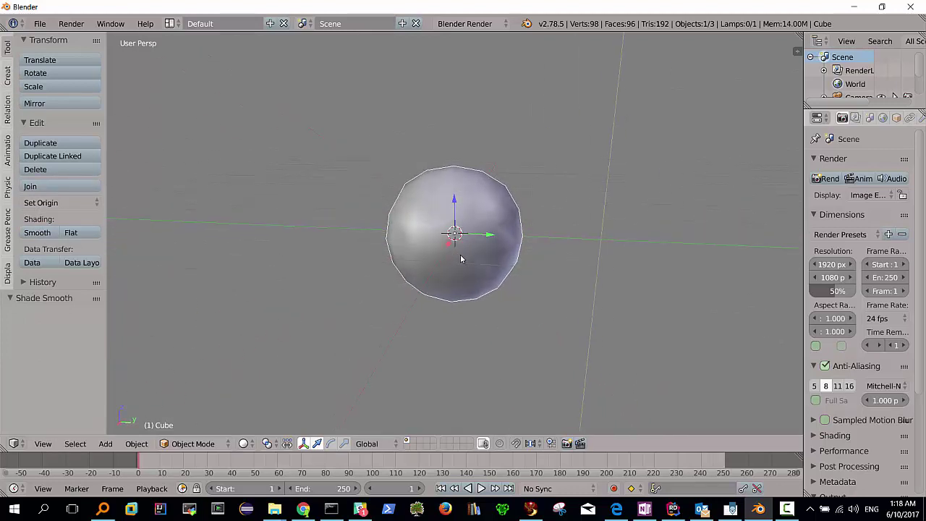
scroll(461, 259, up, 3)
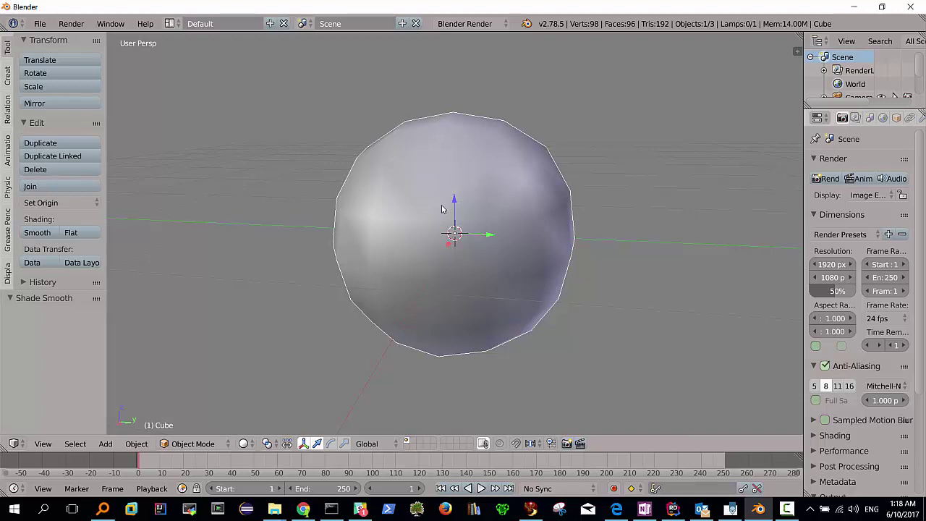
scroll(422, 210, down, 2)
scroll(411, 211, up, 2)
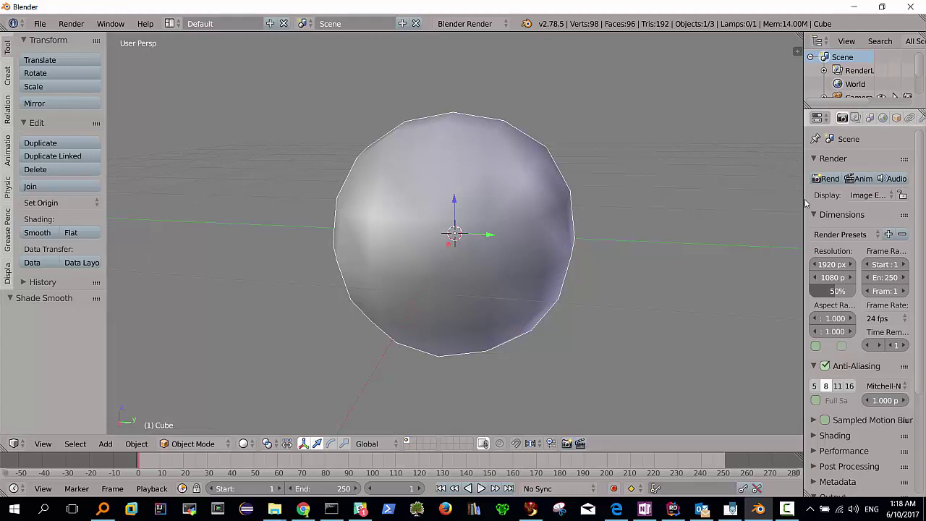
- In the World settings, switch the render engine to Cycles Render
click(882, 118)
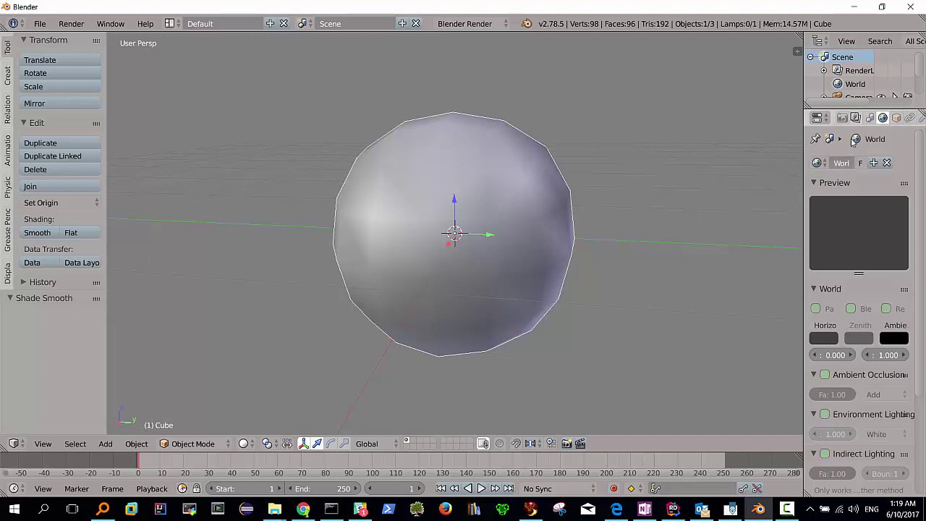
click(467, 24)
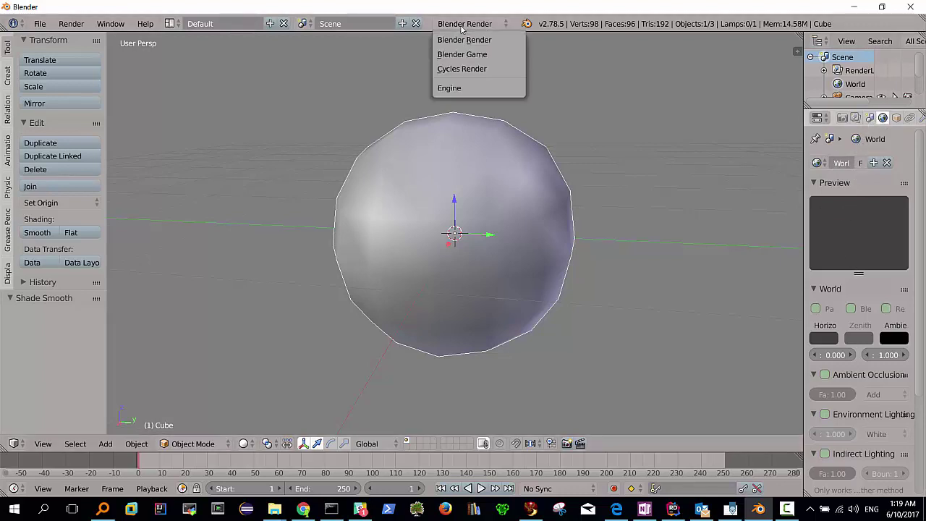
click(459, 69)
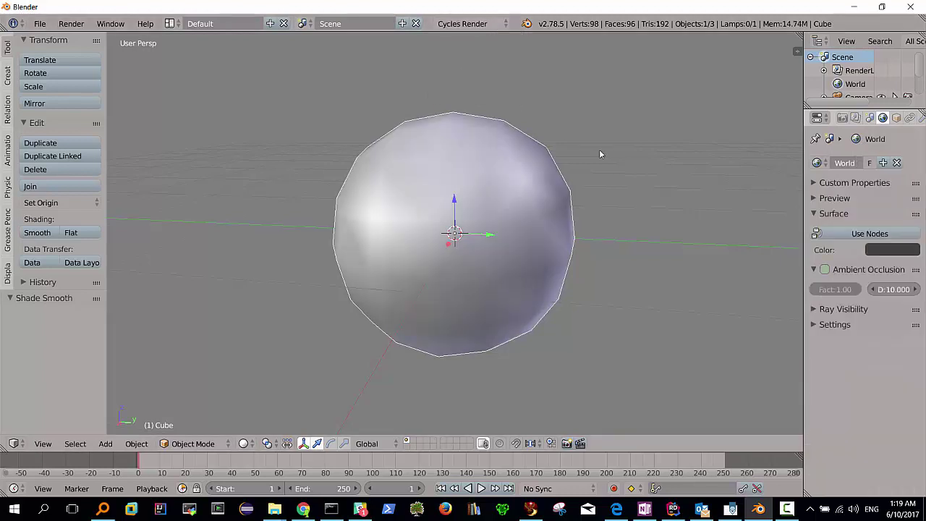
- Enable Use Nodes for the world and set its Color to Environment Texture
click(864, 234)
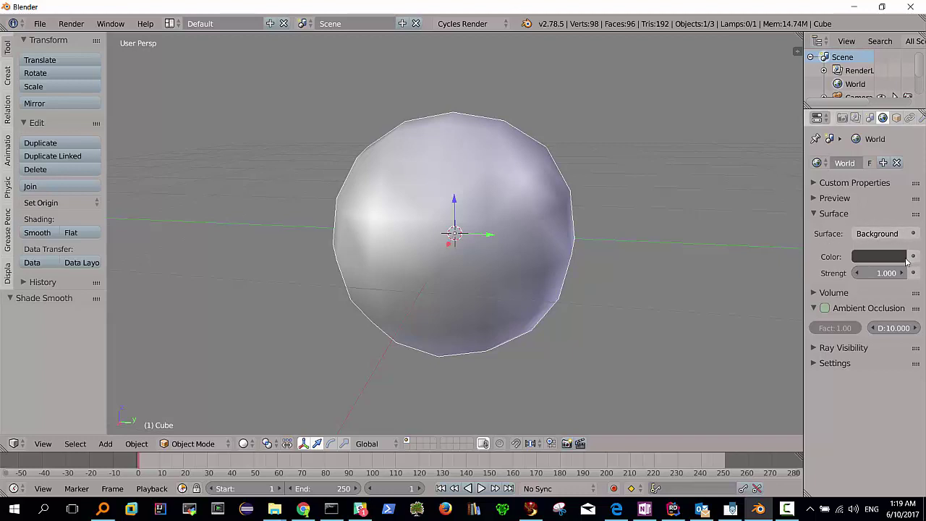
click(913, 256)
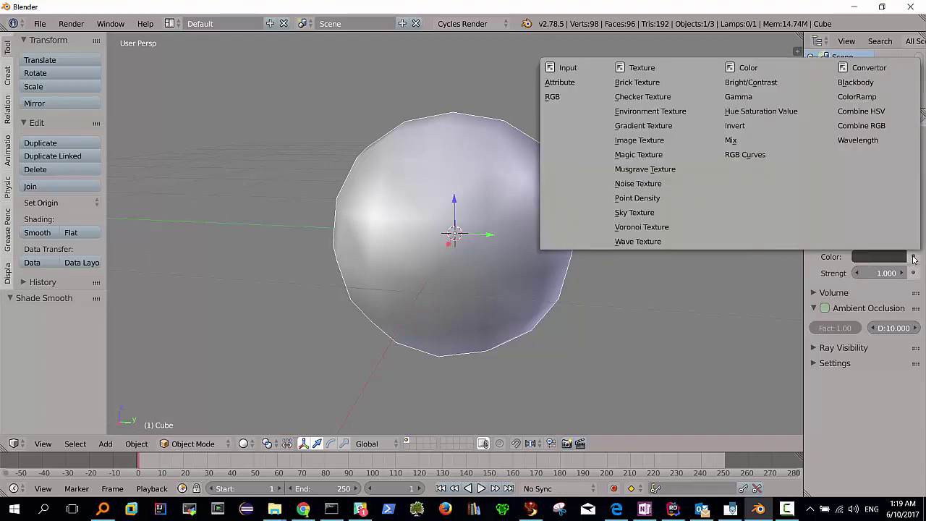
click(634, 109)
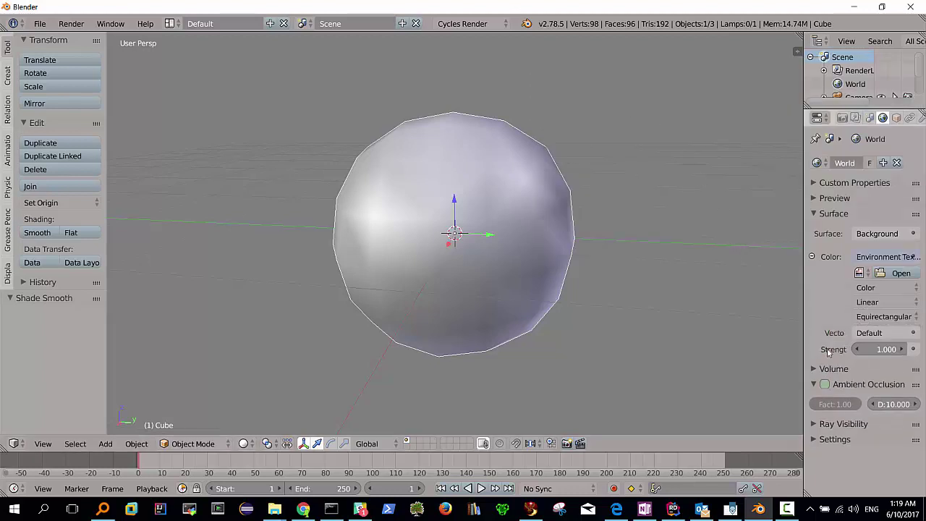
- Open hdrmaps_com_free_043_half.hdr from the date-sorted downloads folder as the Environment Texture image
click(886, 273)
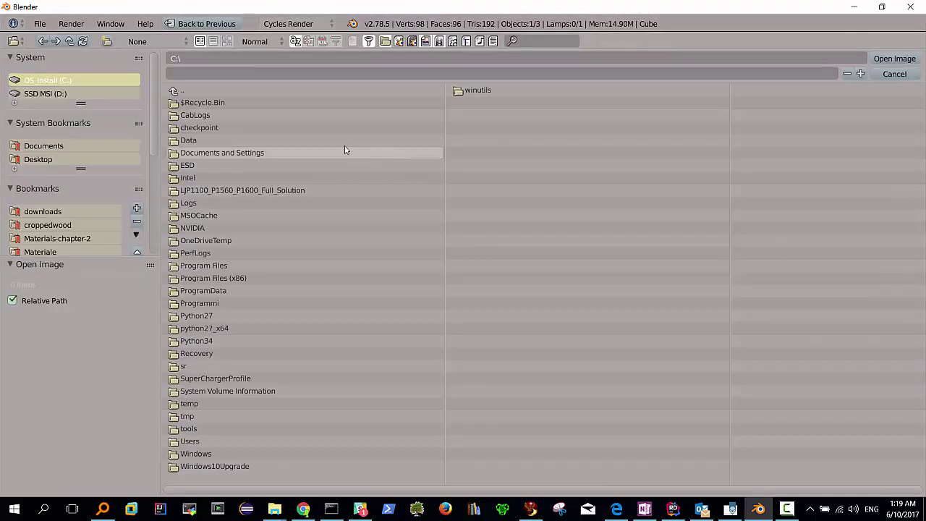
click(73, 211)
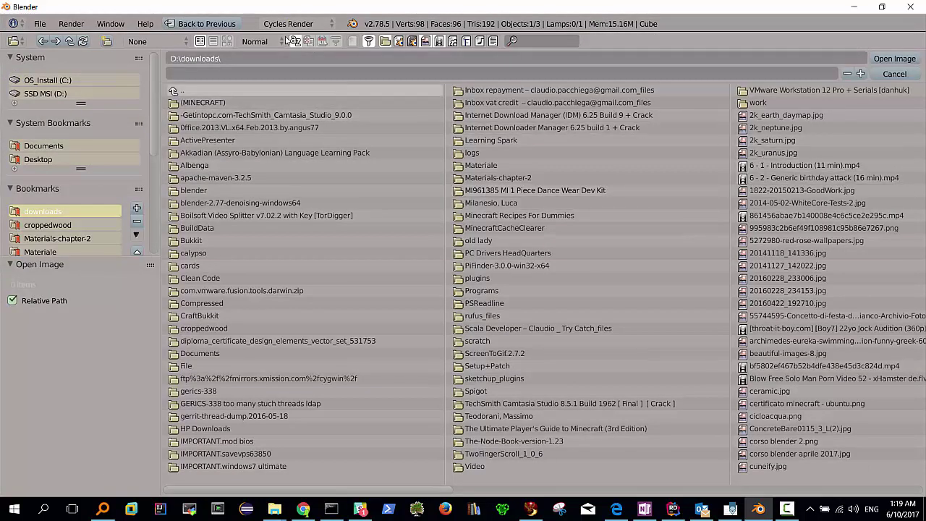
click(321, 41)
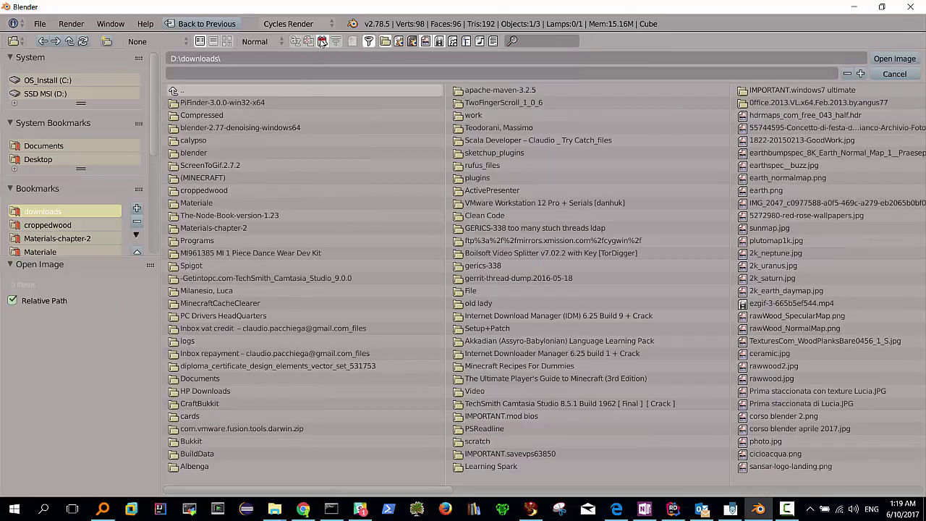
click(794, 118)
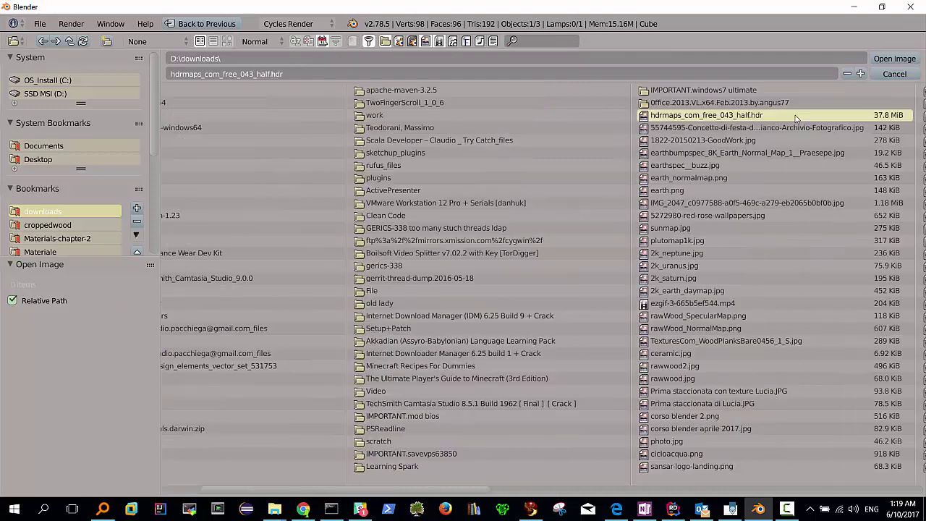
double_click(745, 117)
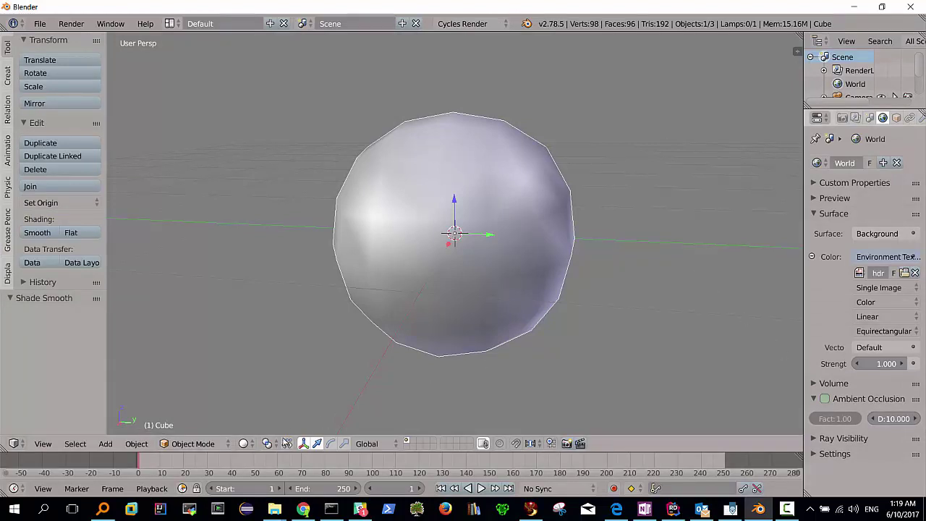
- Switch the viewport shading to Rendered and orbit around the sphere
click(245, 443)
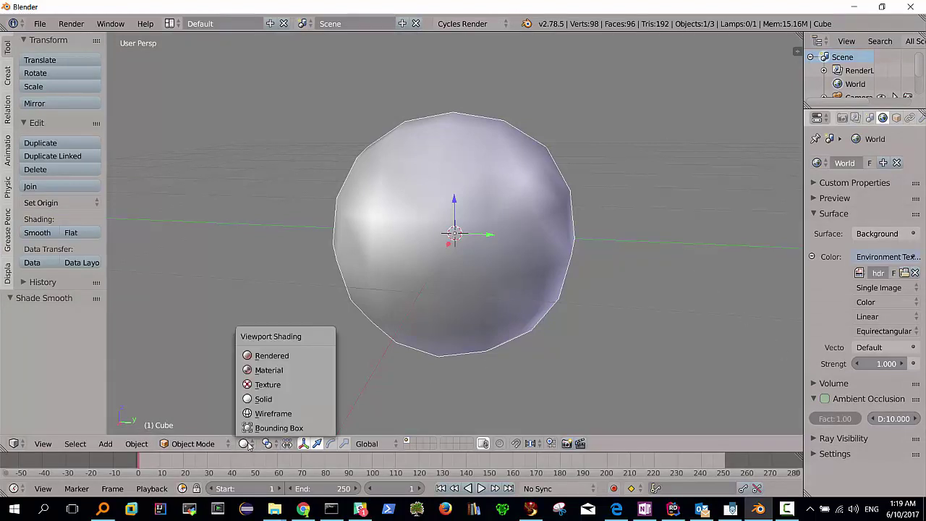
click(274, 356)
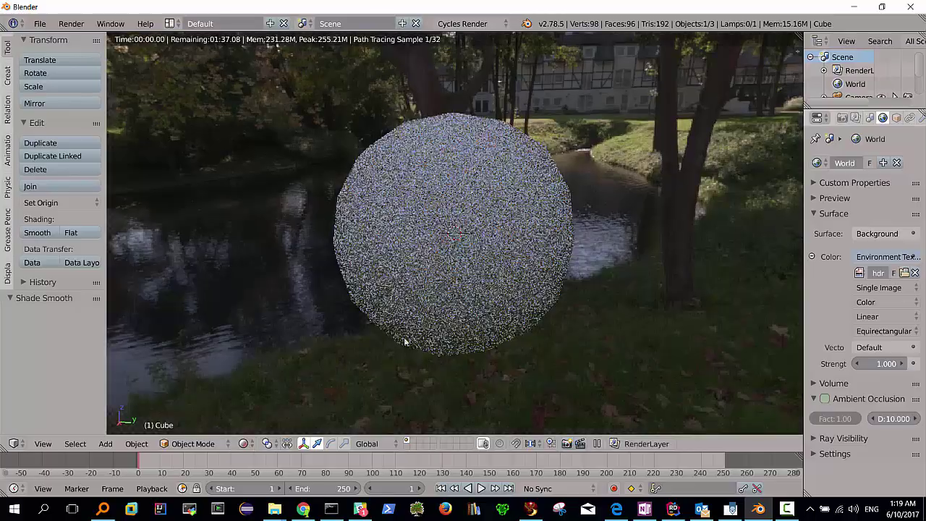
middle_drag(626, 142, 643, 141)
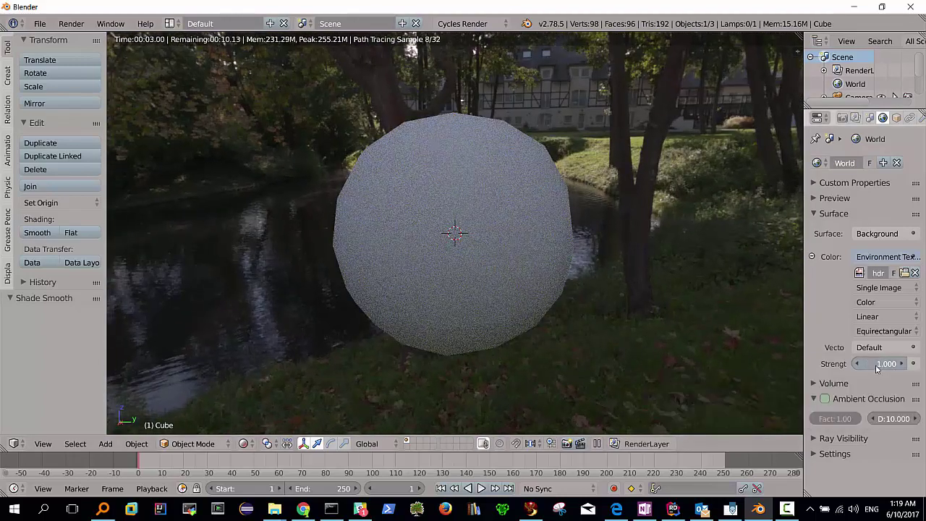
- Raise the world Strength to 5 and orbit to a tree and river view
click(876, 365)
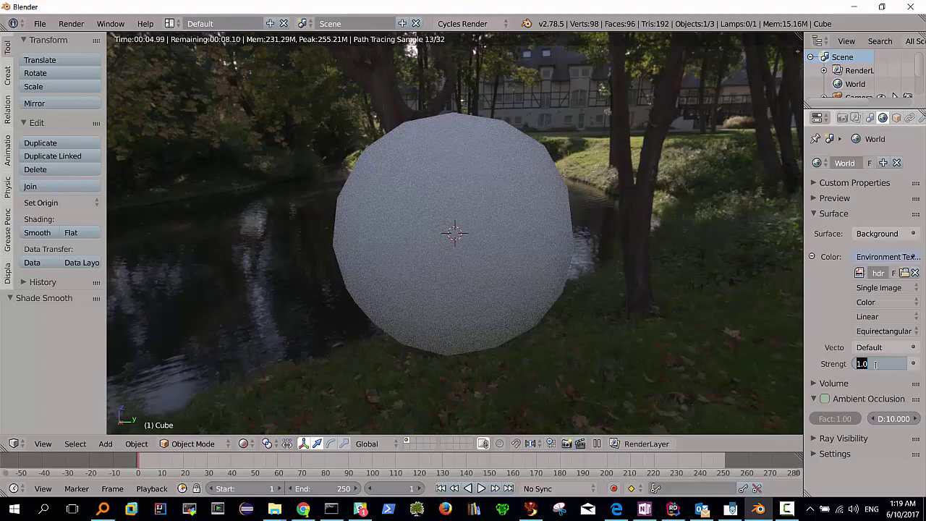
text(5)
key(Return)
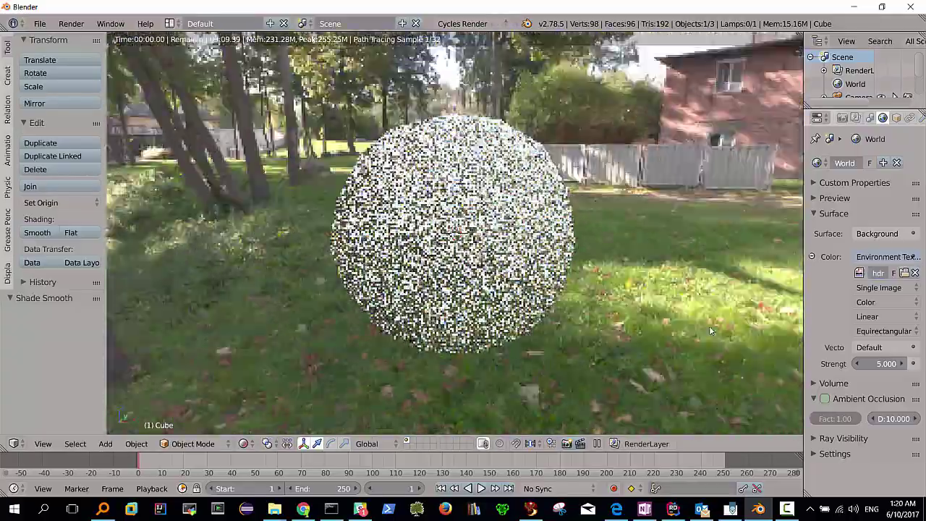
mouse_move(710, 331)
middle_down()
mouse_move(533, 352)
mouse_move(434, 340)
mouse_move(377, 178)
middle_up()
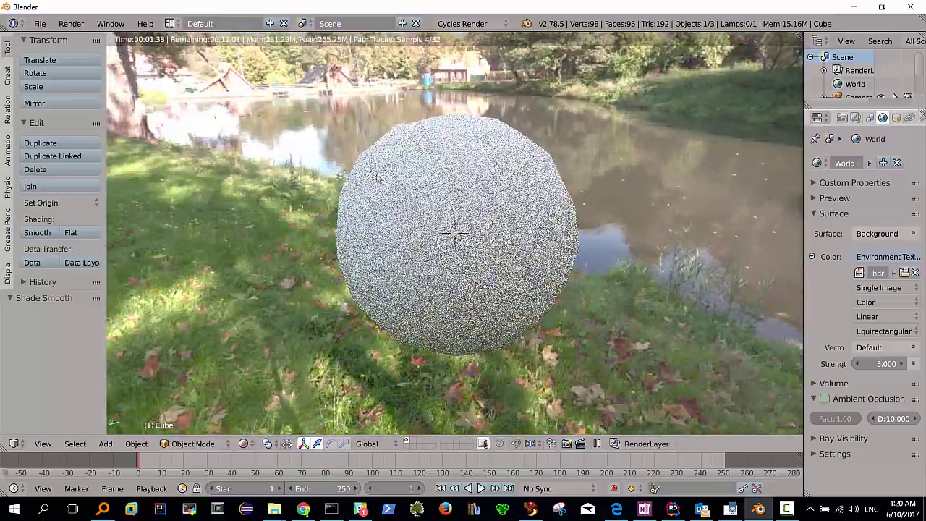
mouse_move(376, 178)
middle_down()
mouse_move(310, 336)
mouse_move(259, 346)
mouse_move(312, 257)
middle_up()
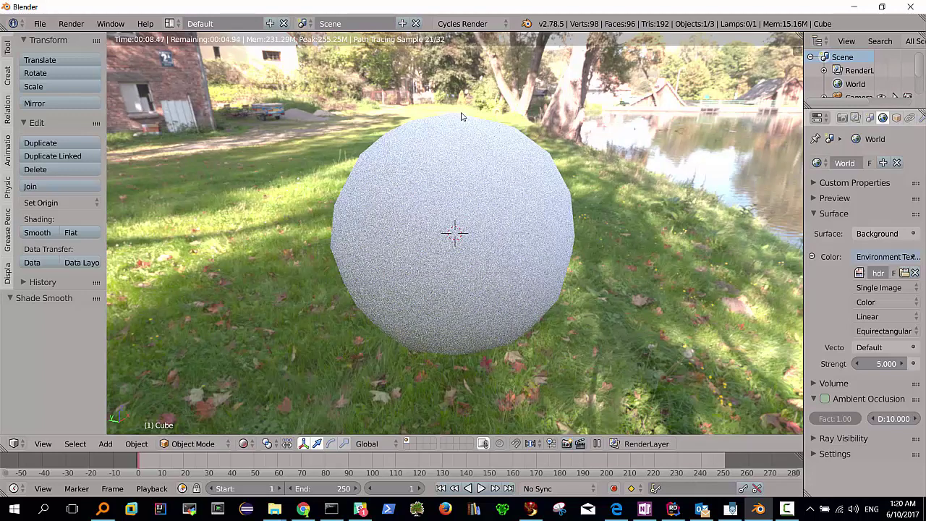
scroll(385, 167, up, 2)
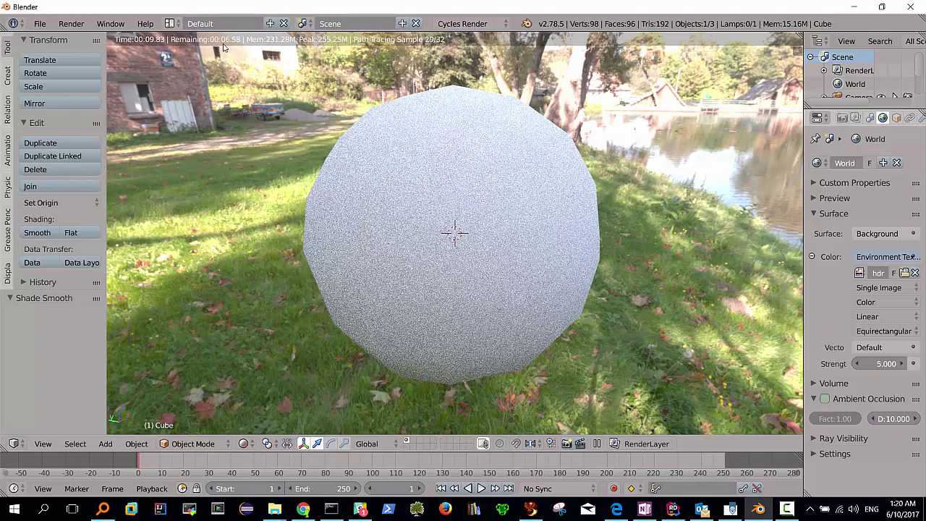
- Switch the screen layout to Compositing and zoom in on the sphere
click(178, 24)
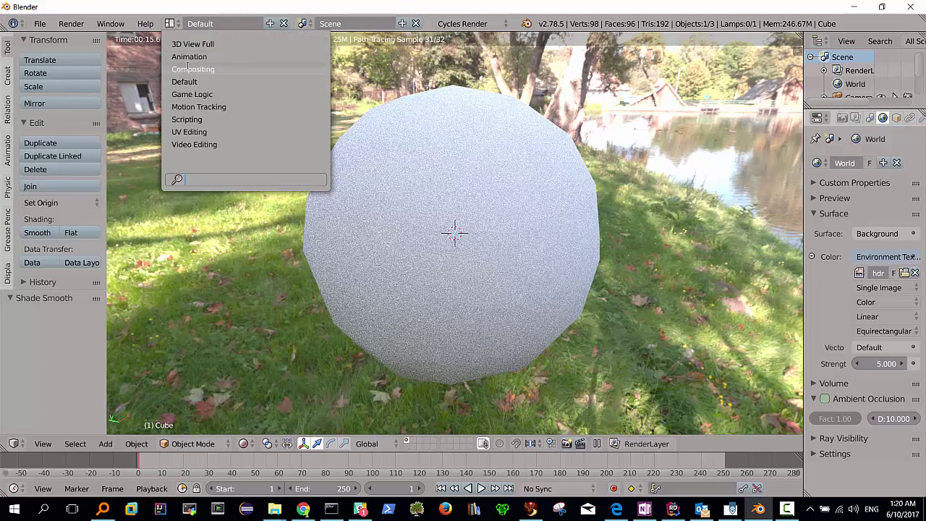
click(187, 68)
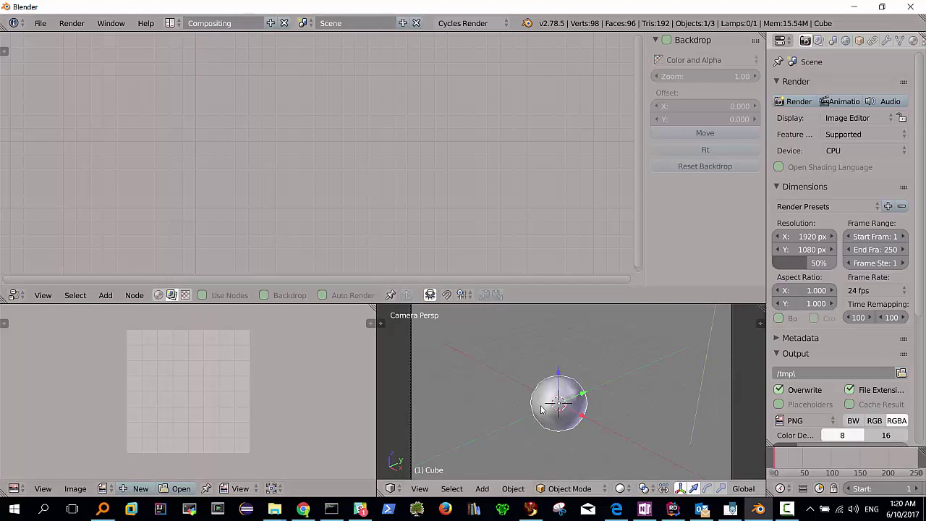
scroll(541, 409, up, 1)
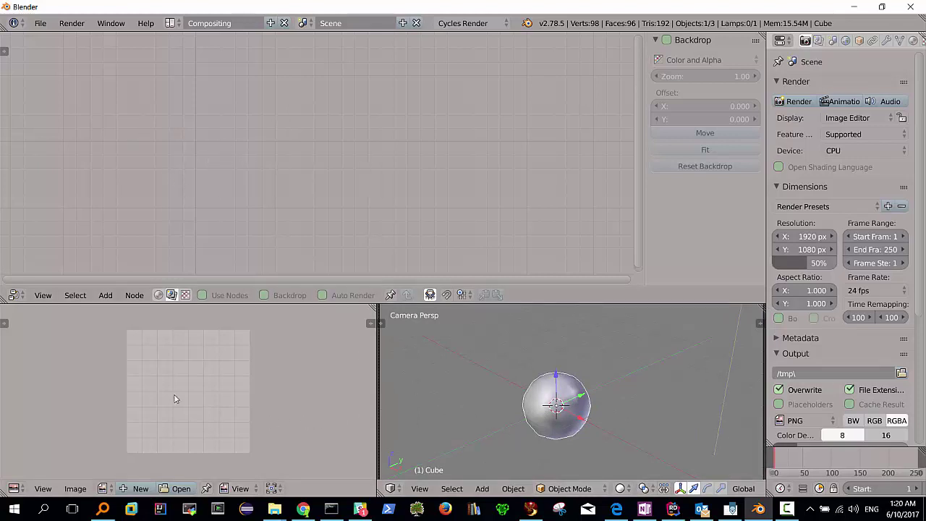
scroll(610, 436, up, 1)
scroll(571, 427, up, 1)
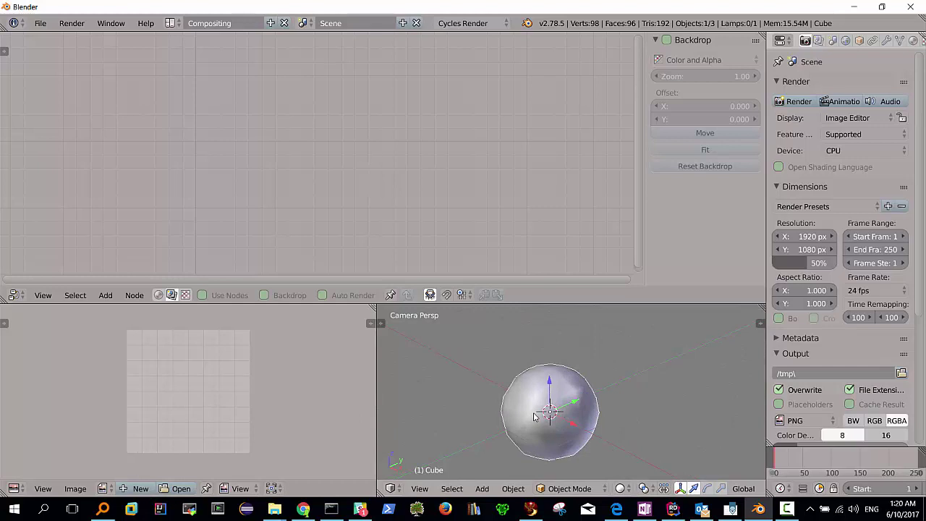
- Show the Modifiers tab with the level-2 Subdivision Surface modifier
key(Tab)
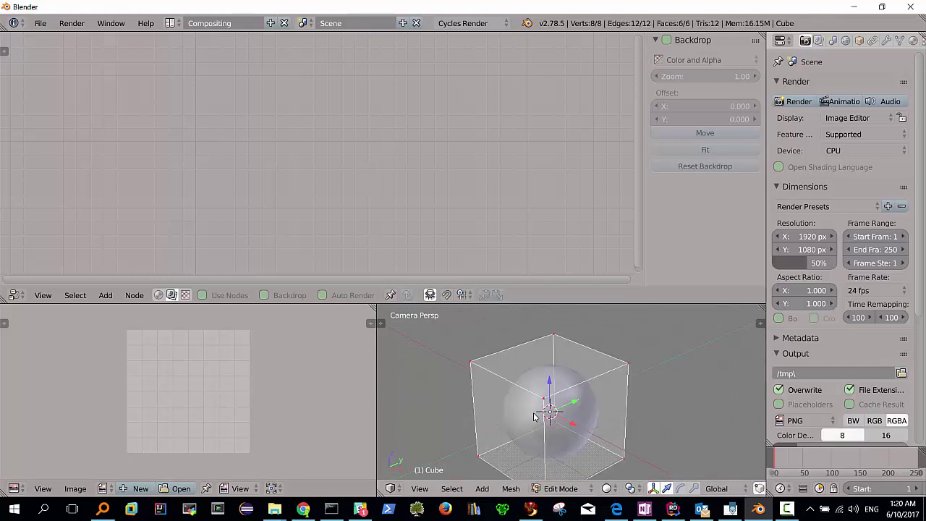
key(Tab)
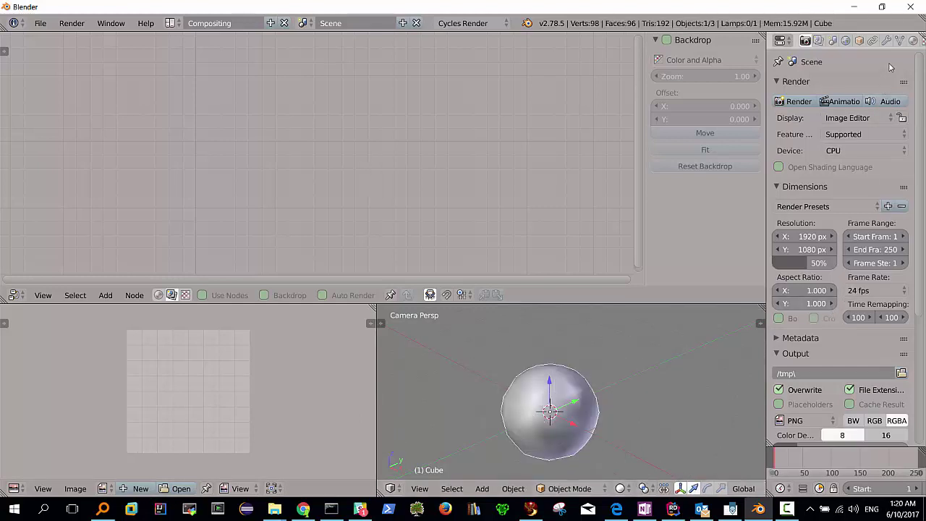
click(887, 41)
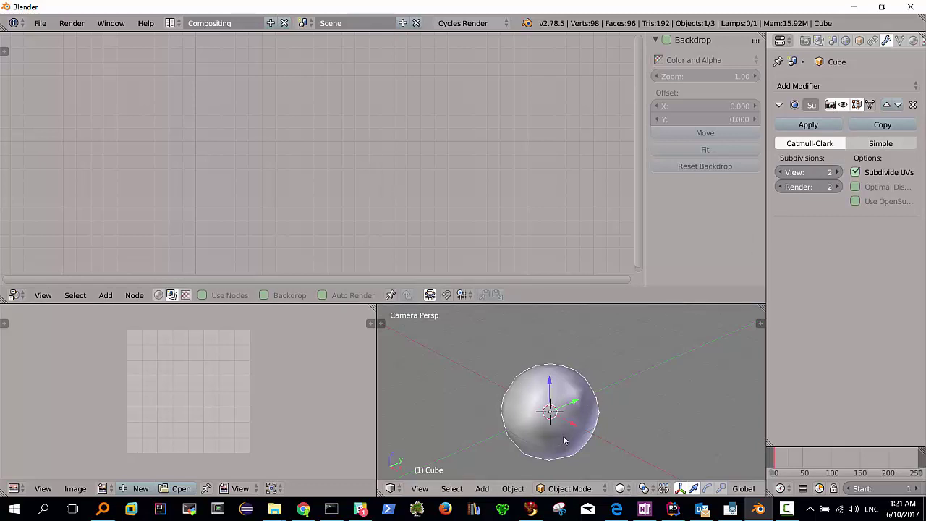
- Apply the Subdivision Surface modifier and enter Edit Mode on the sphere
click(808, 125)
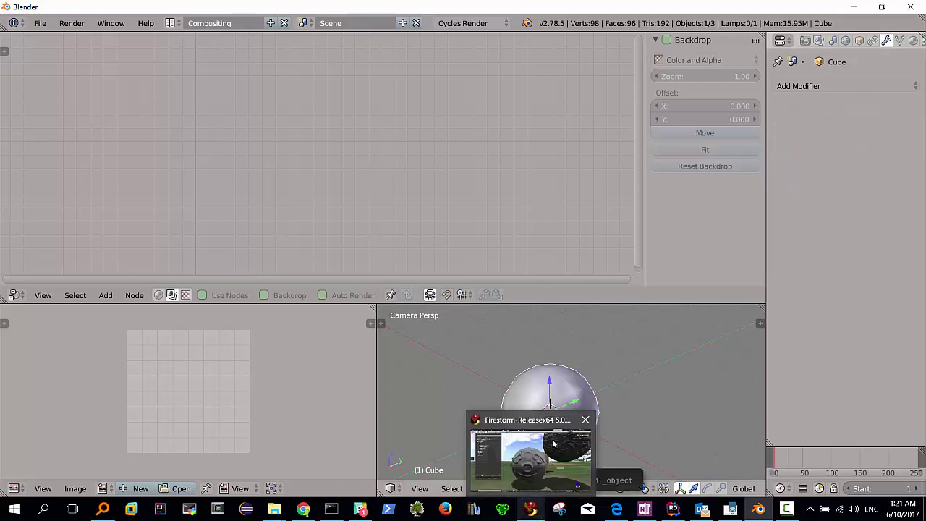
key(Tab)
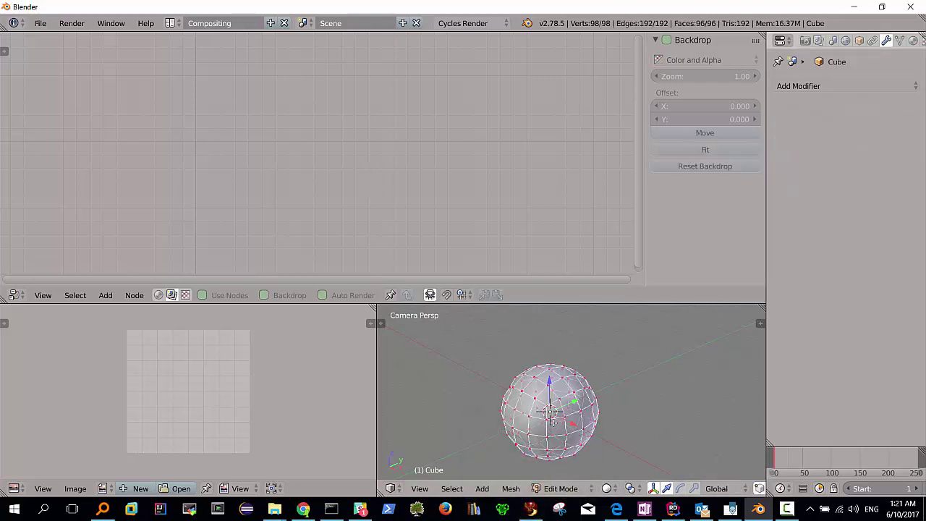
middle_drag(555, 415, 553, 420)
scroll(550, 419, down, 5)
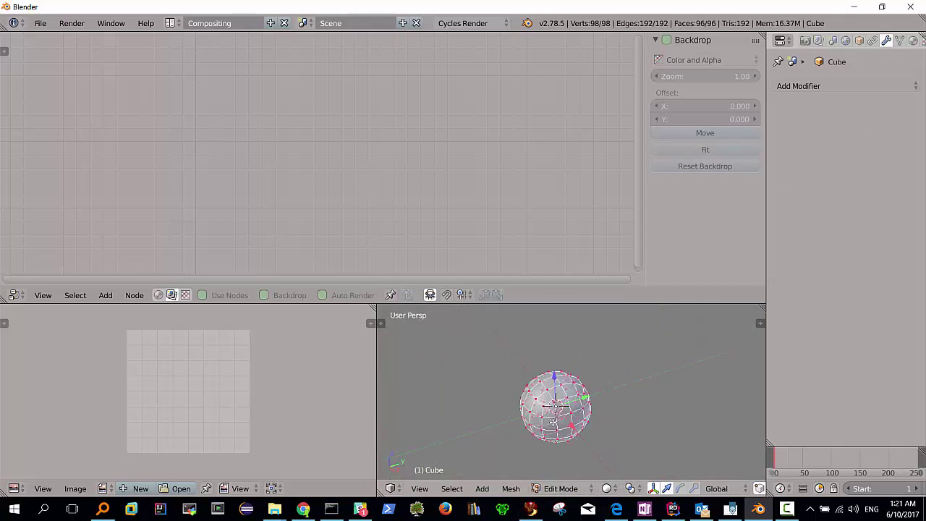
scroll(544, 420, up, 4)
mouse_move(545, 422)
middle_down()
mouse_move(518, 438)
mouse_move(626, 402)
mouse_move(670, 410)
mouse_move(670, 432)
mouse_move(677, 406)
mouse_move(630, 420)
mouse_move(594, 398)
mouse_move(597, 389)
mouse_move(593, 396)
middle_up()
- Deselect everything and Alt+right-click two crossing edge loops around the sphere
key(a)
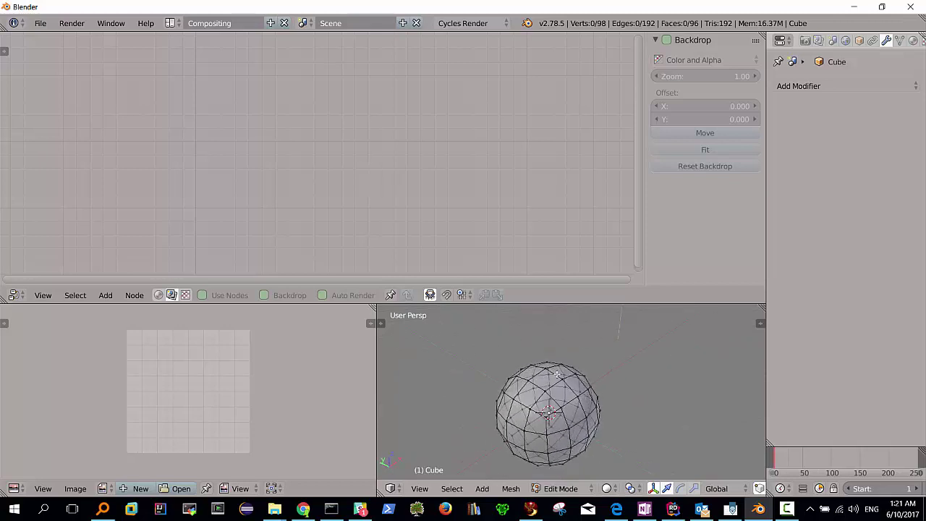
alt+right_click(553, 372)
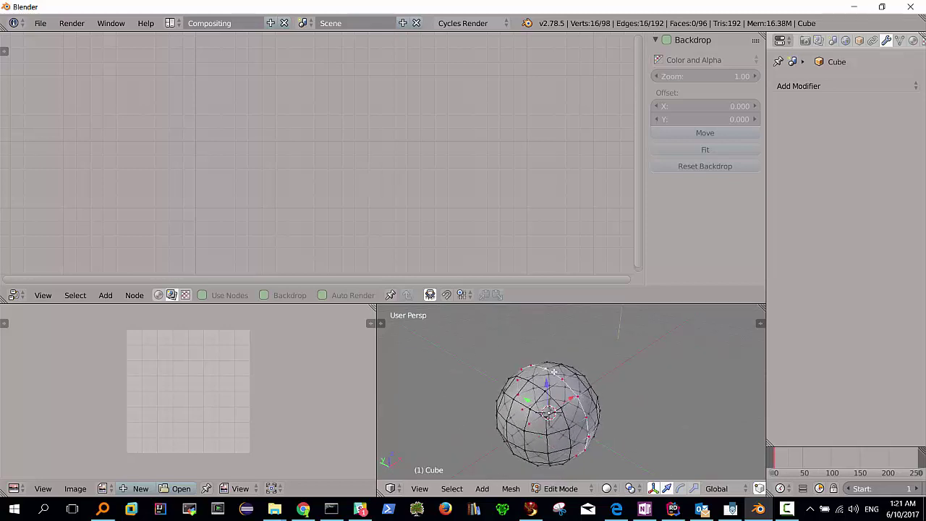
alt+shift+right_click(538, 371)
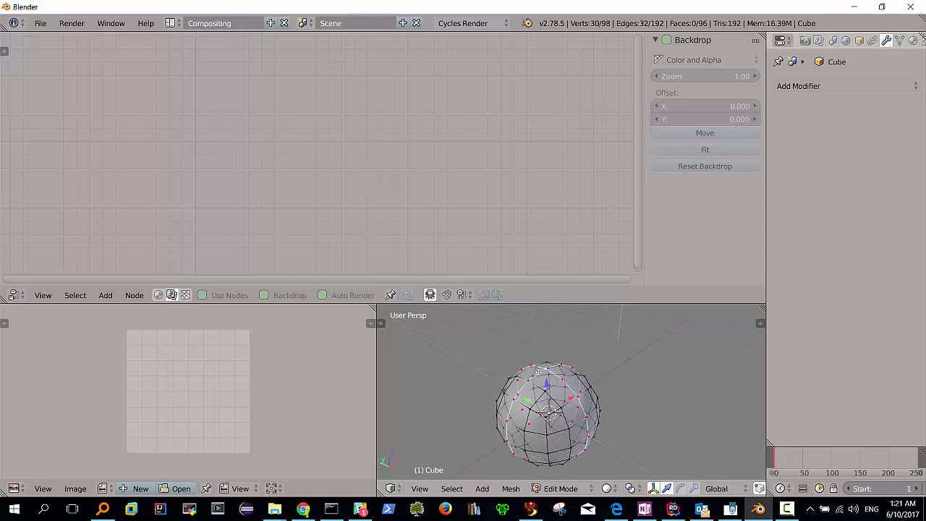
middle_drag(551, 379, 554, 395)
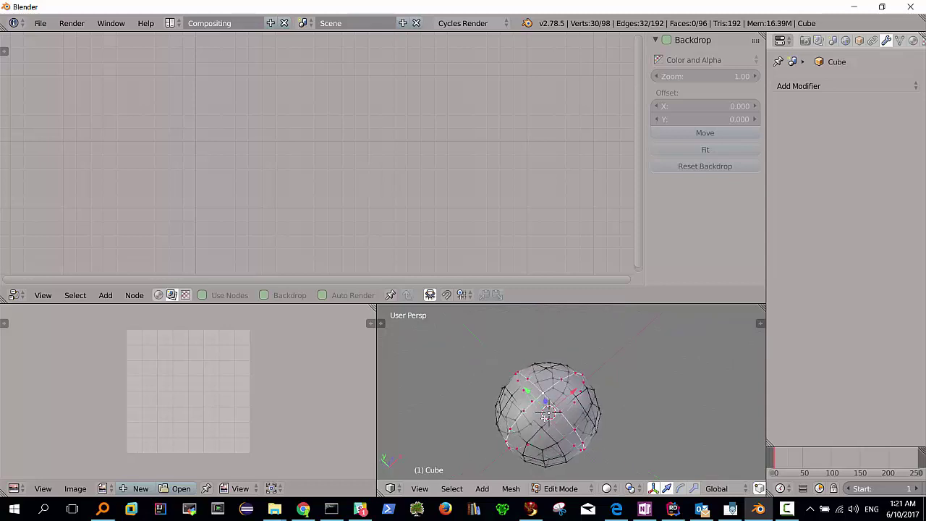
- Check the loops in Top Ortho view and drop one stray vertex from the selection
key(KP_7)
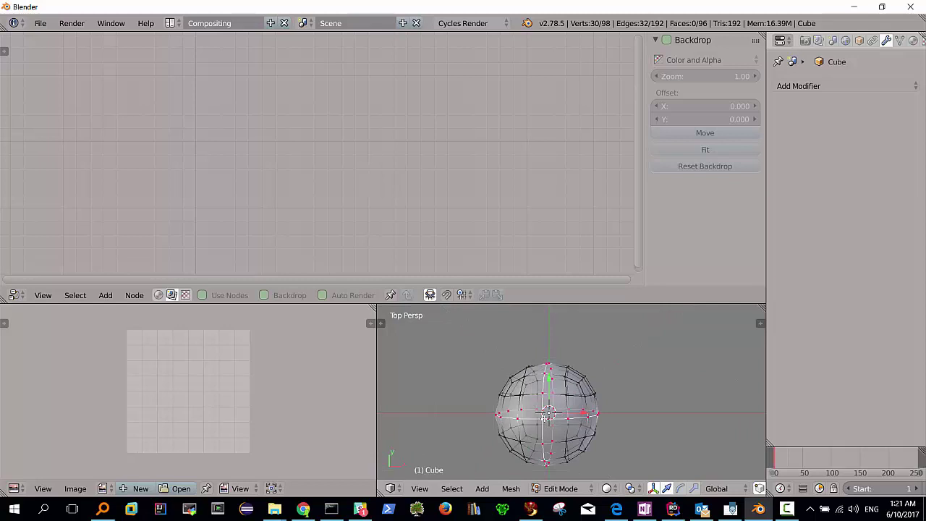
key(KP_5)
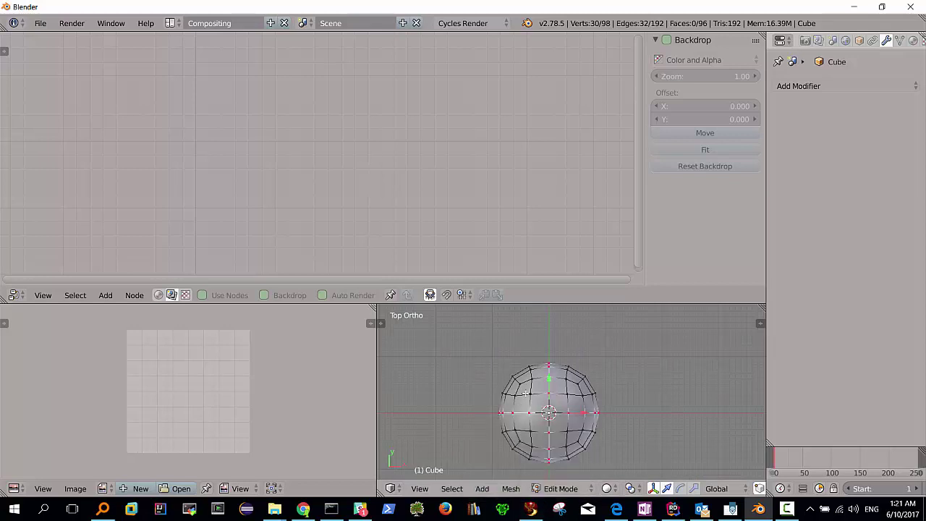
middle_drag(555, 431, 543, 405)
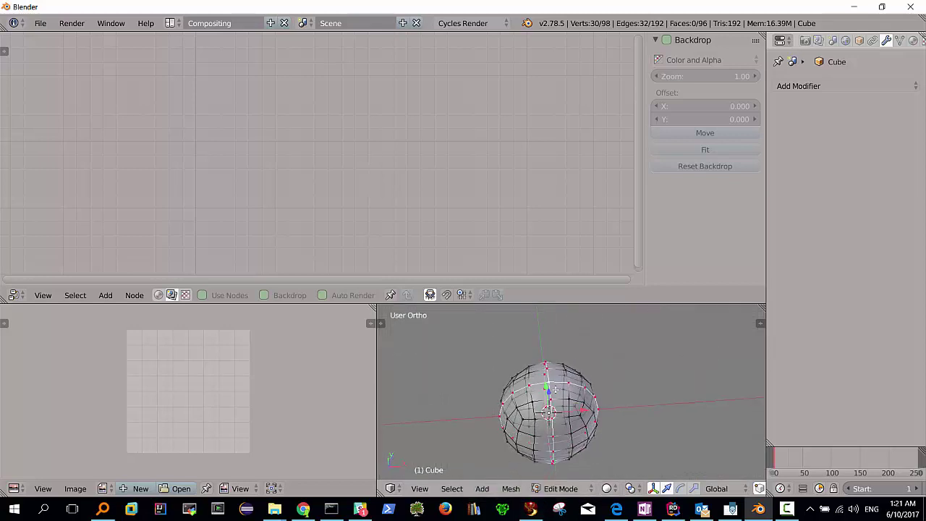
scroll(541, 392, up, 1)
scroll(541, 392, up, 1)
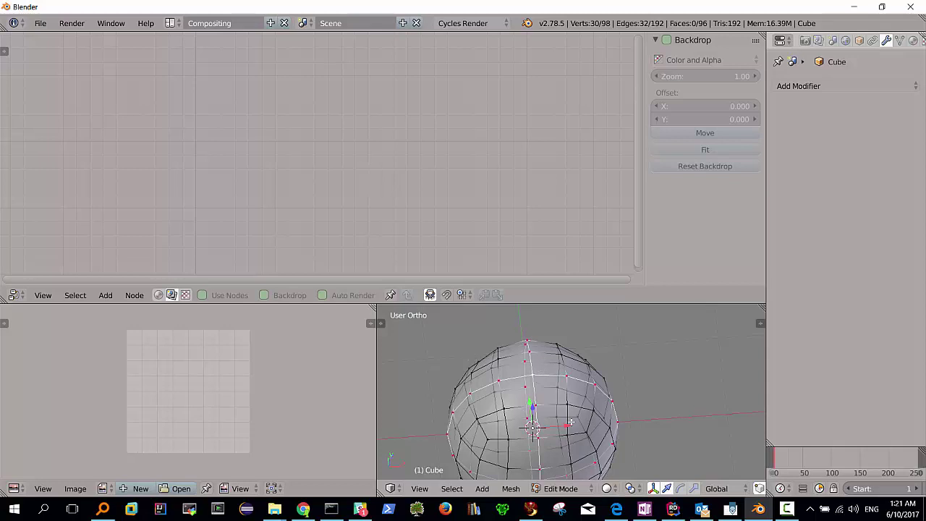
shift+right_click(533, 374)
click(381, 323)
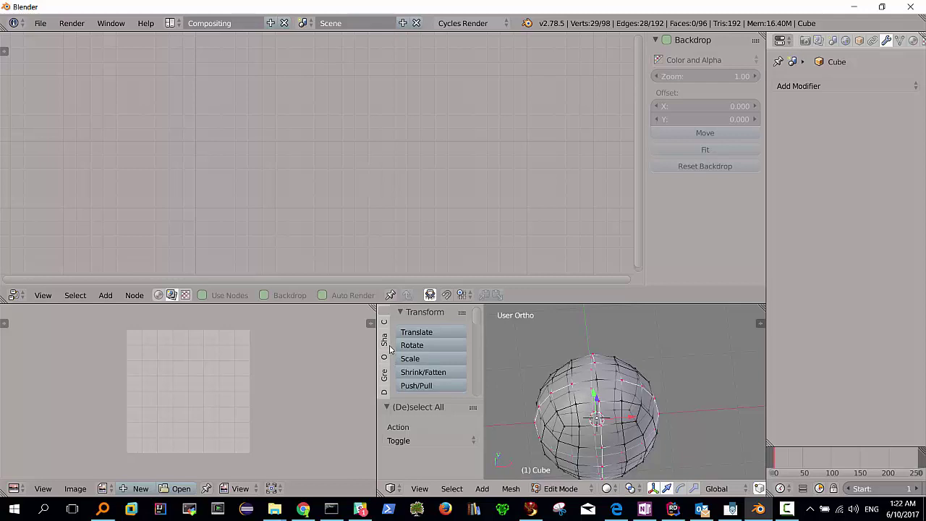
- With the view maximized, use Mark Seam from the Shading / UVs tools, then restore the layout
key(shift+space)
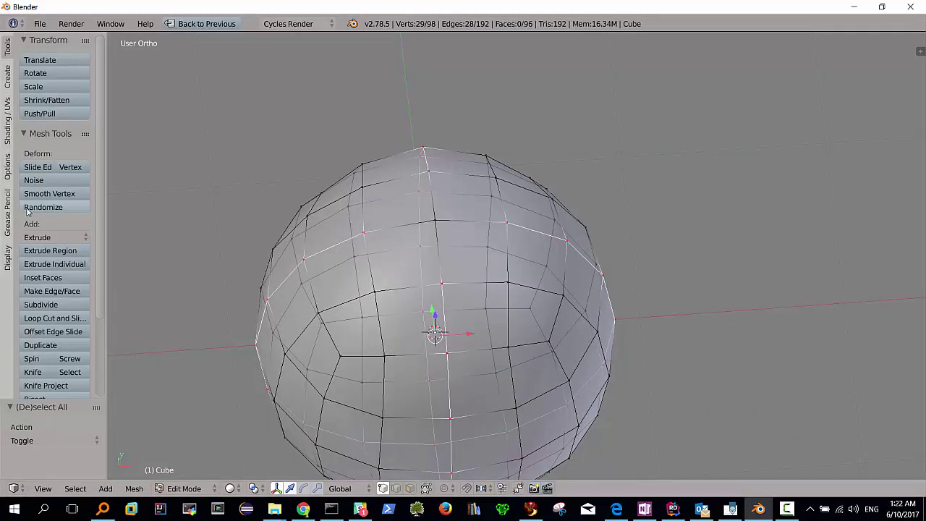
click(9, 118)
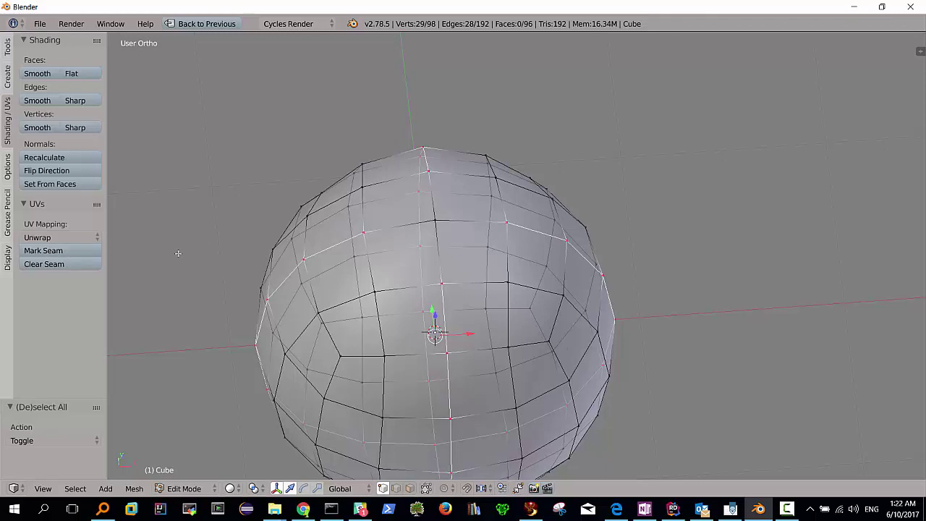
click(51, 251)
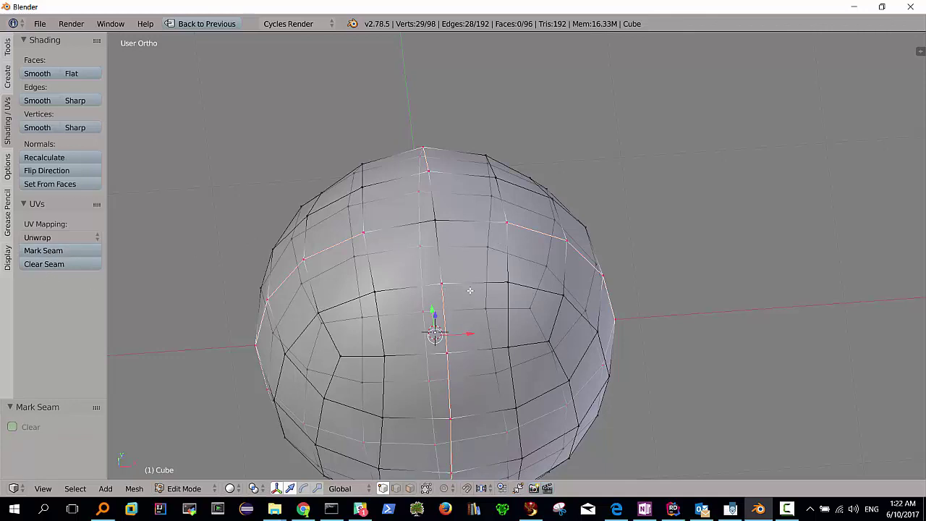
key(ctrl+Up)
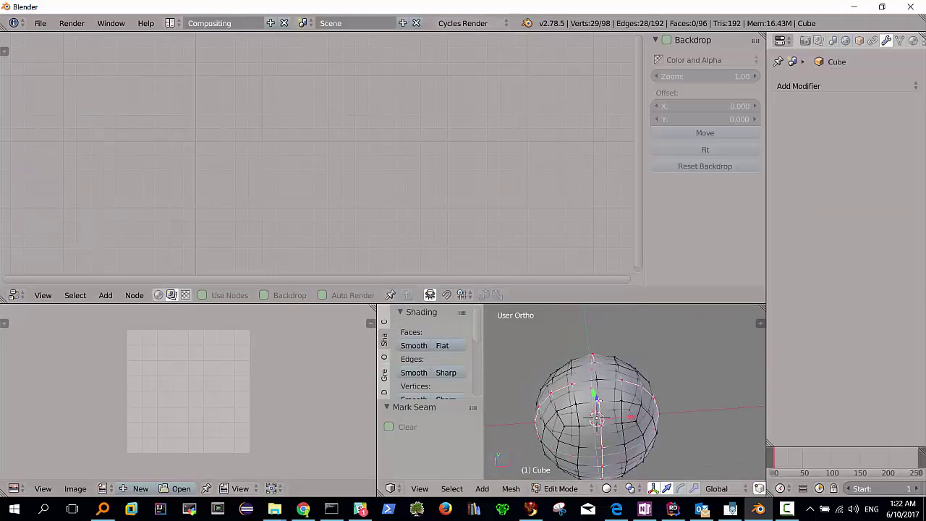
- Select the whole mesh and Unwrap it (Angle Based) into a four-lobed UV map
key(a)
key(a)
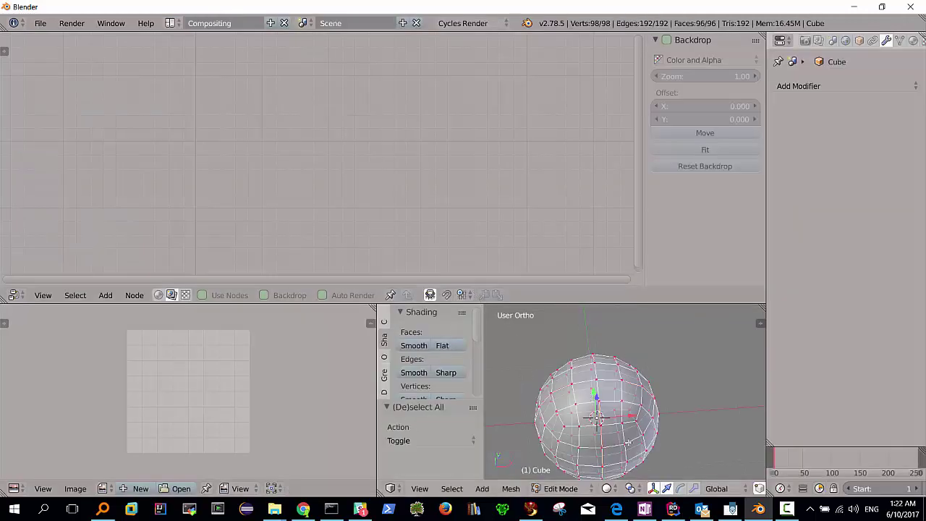
key(u)
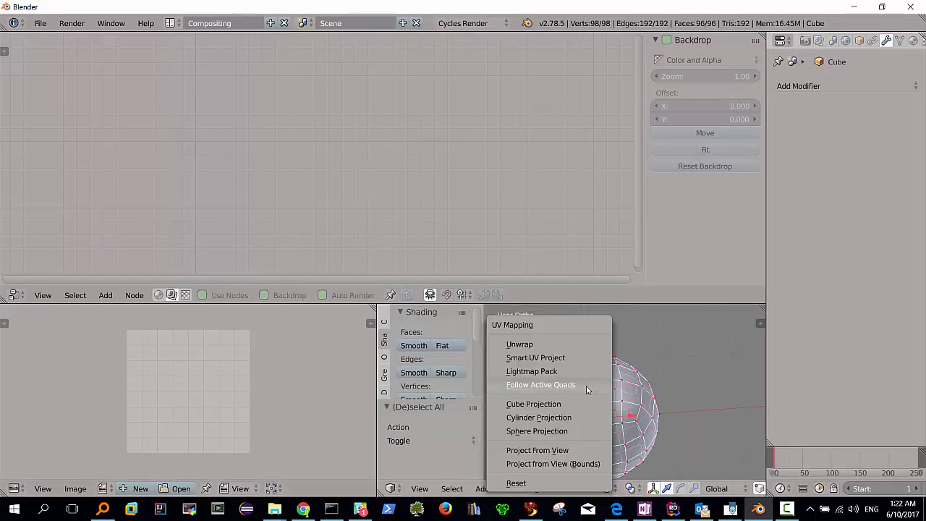
click(519, 345)
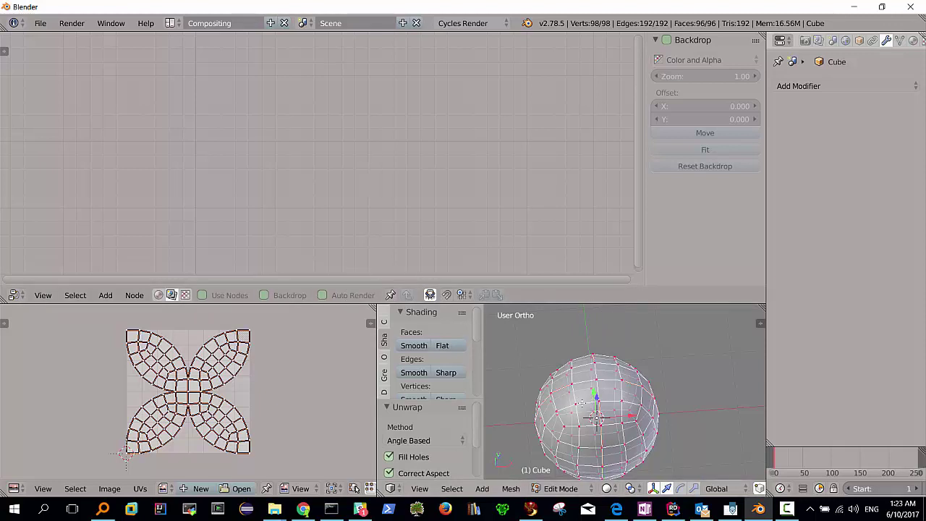
middle_drag(592, 412, 587, 391)
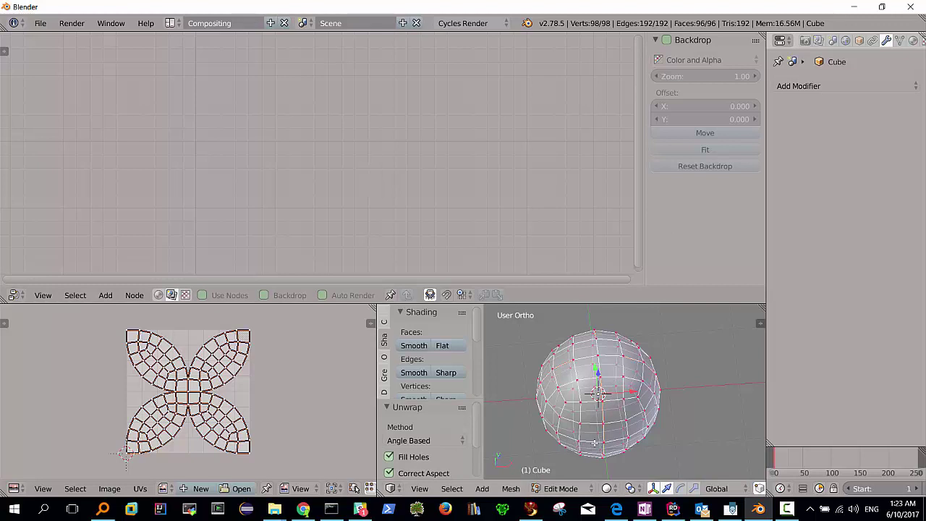
- In Object Mode, add a Multiresolution modifier and subdivide it six times to level 6
key(Tab)
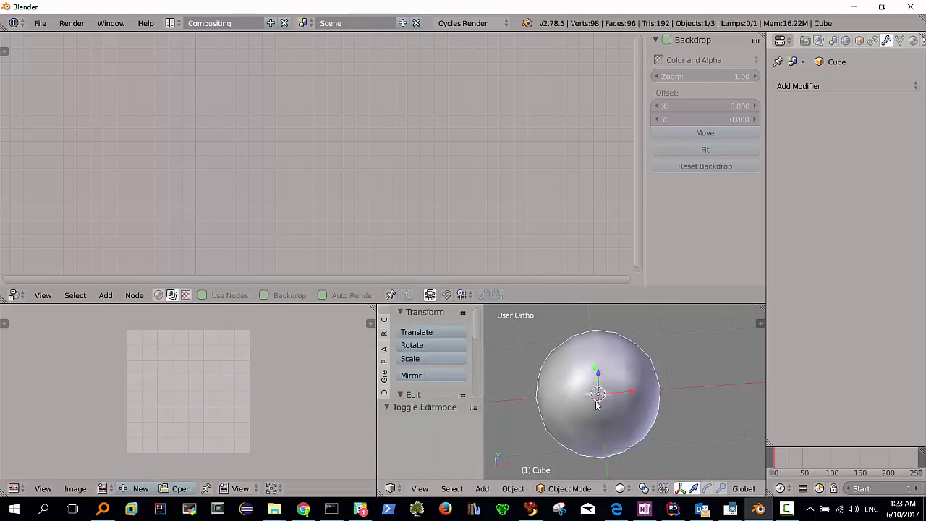
click(846, 86)
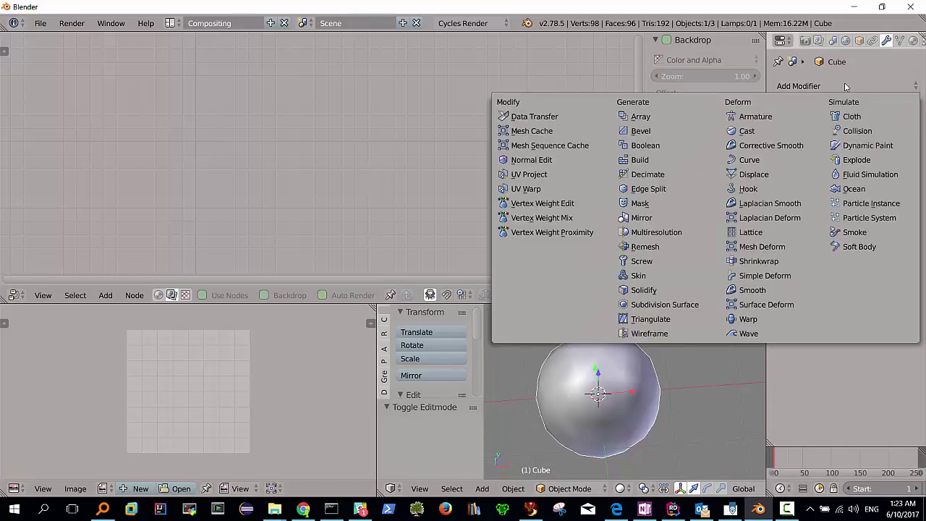
click(656, 232)
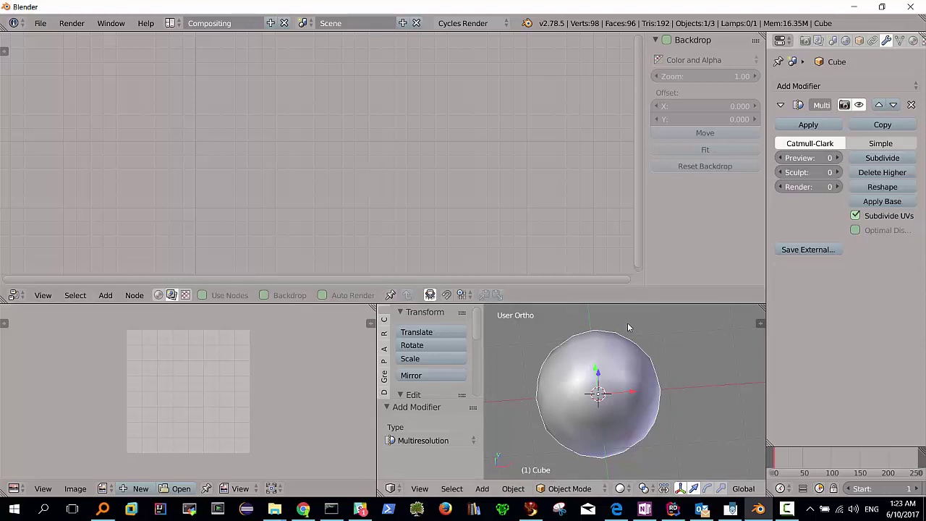
click(881, 160)
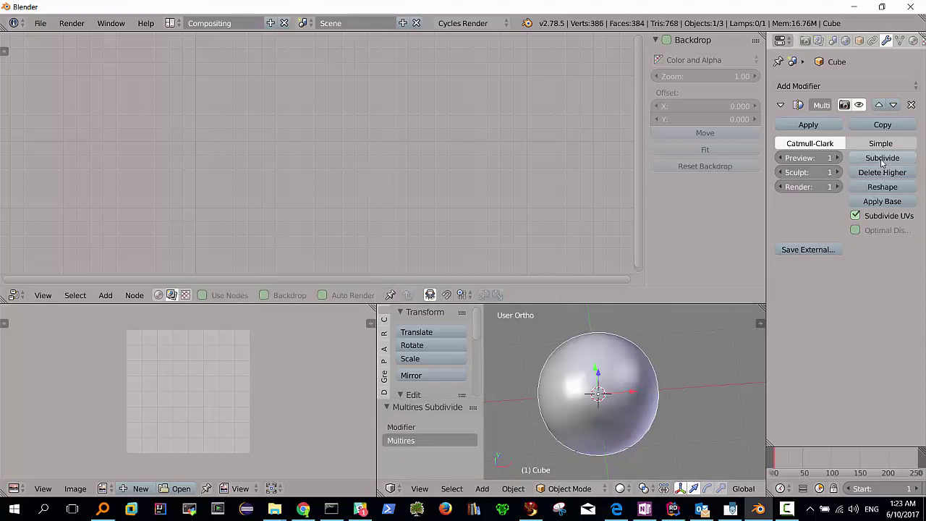
click(882, 159)
click(881, 159)
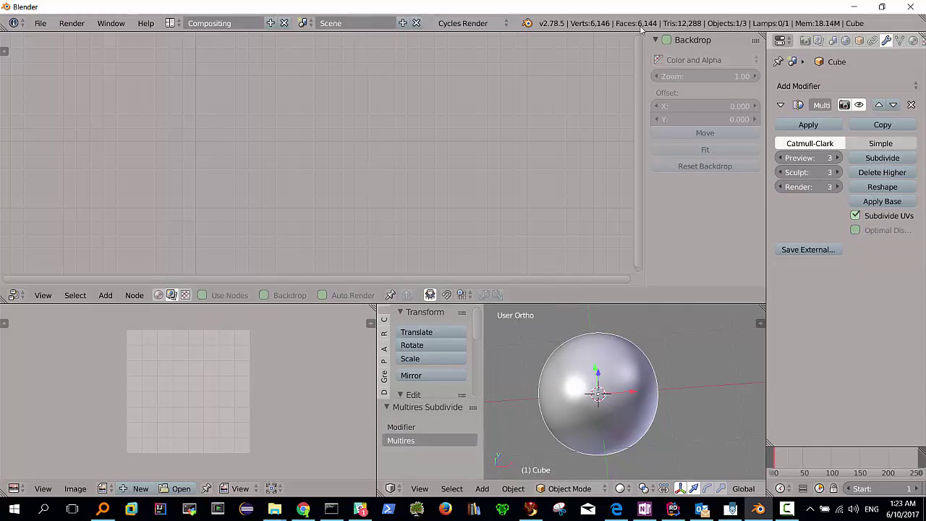
click(873, 160)
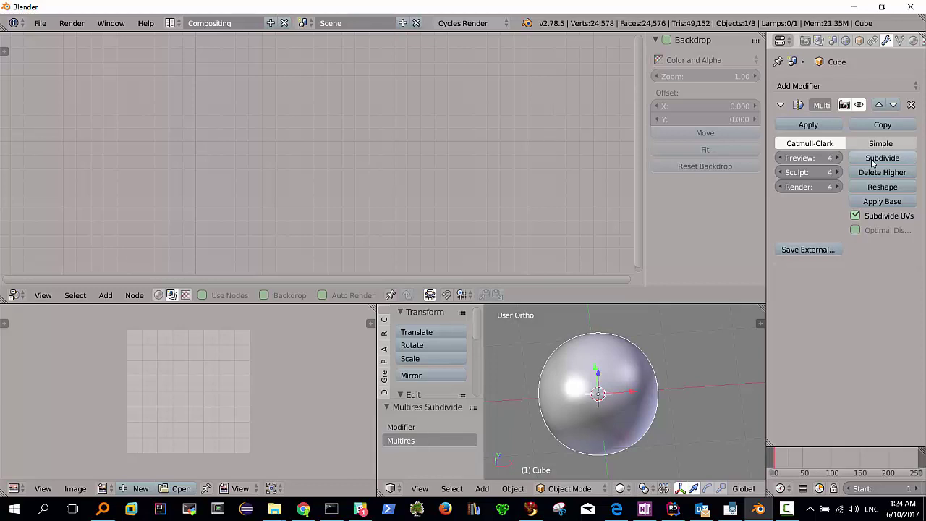
click(872, 161)
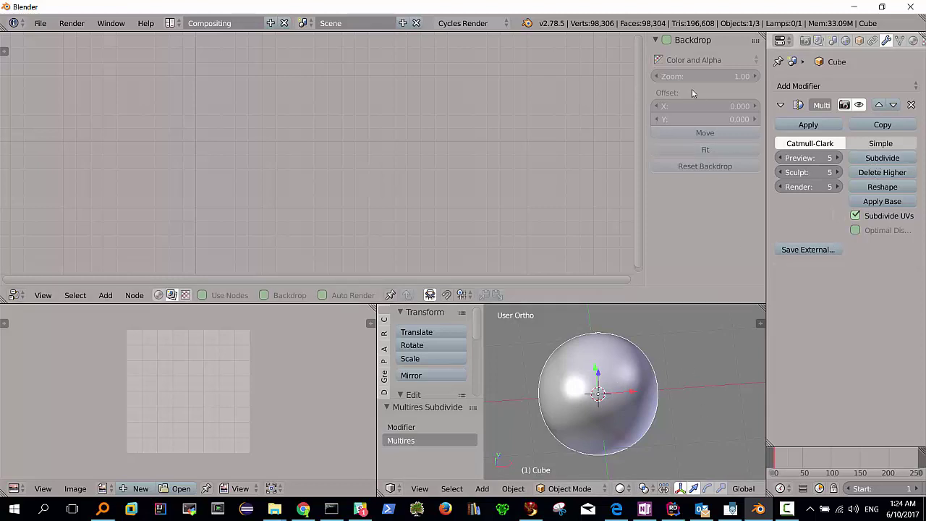
click(891, 159)
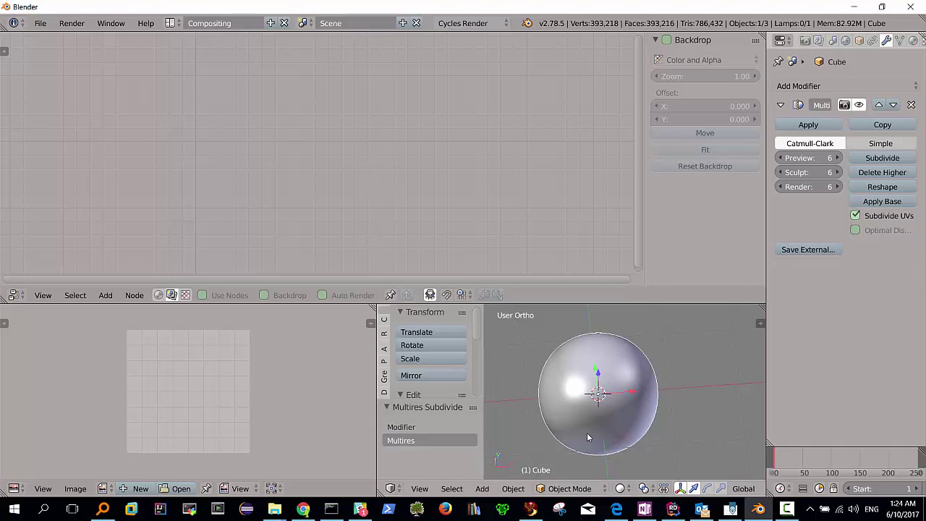
- Maximize the 3D view, put the multires sphere into Sculpt Mode and orbit around it
key(shift+space)
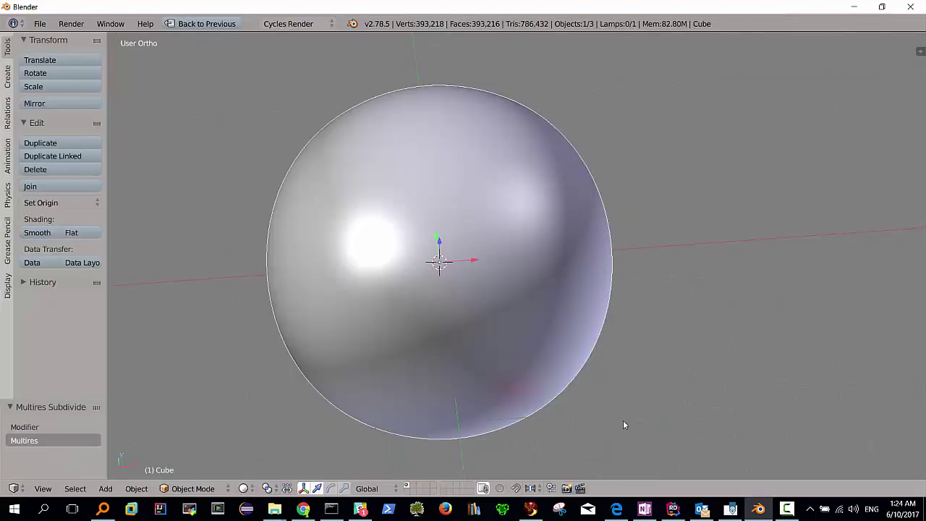
click(193, 488)
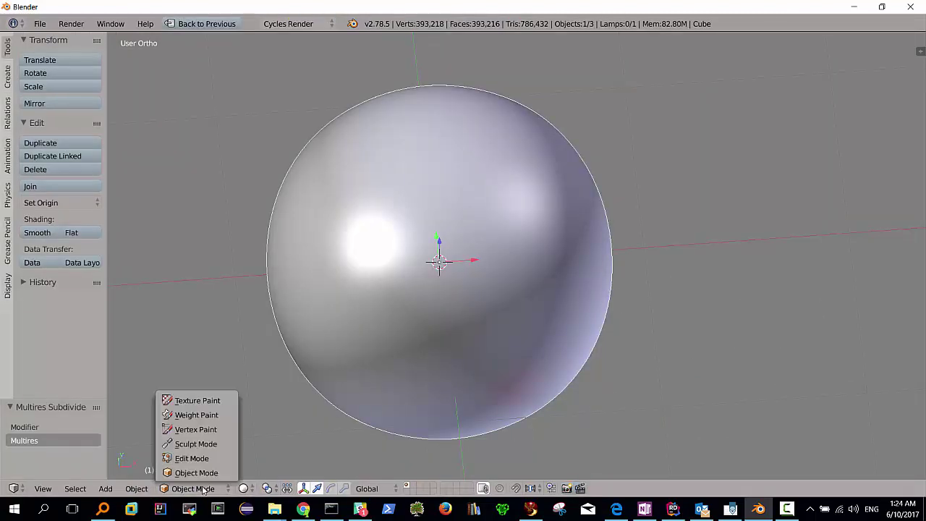
click(196, 446)
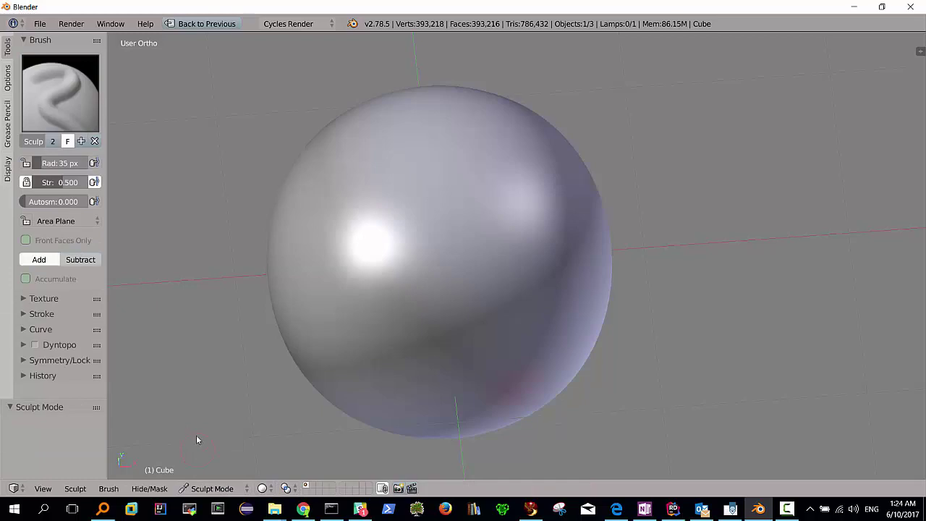
mouse_move(424, 244)
middle_down()
mouse_move(481, 246)
mouse_move(535, 222)
mouse_move(588, 251)
mouse_move(654, 246)
mouse_move(698, 200)
mouse_move(699, 164)
mouse_move(617, 167)
mouse_move(548, 264)
mouse_move(492, 200)
mouse_move(499, 239)
mouse_move(575, 245)
mouse_move(552, 222)
mouse_move(540, 173)
mouse_move(581, 198)
mouse_move(567, 159)
mouse_move(523, 155)
mouse_move(508, 196)
mouse_move(438, 194)
mouse_move(485, 227)
mouse_move(571, 211)
mouse_move(490, 190)
mouse_move(482, 151)
mouse_move(484, 189)
mouse_move(512, 246)
middle_up()
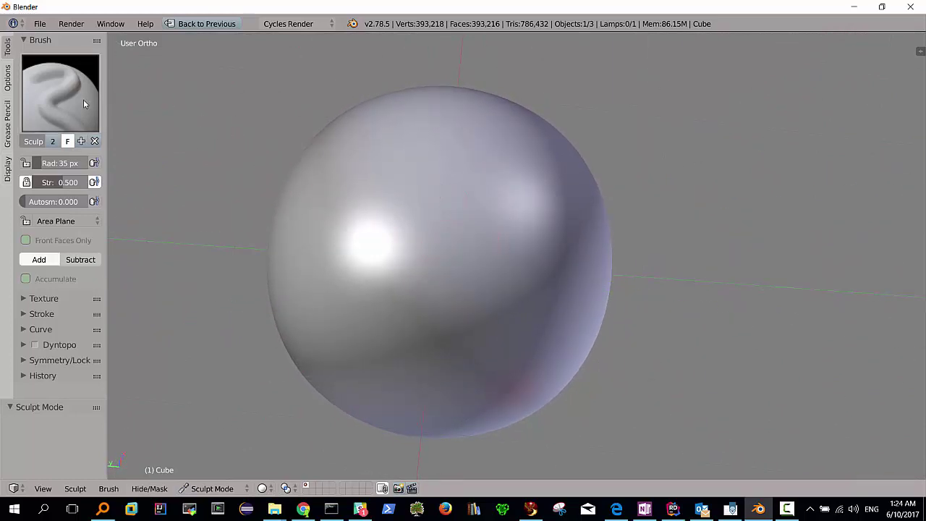
- Select the SculptDraw brush and raise its strength to 0.833
click(49, 101)
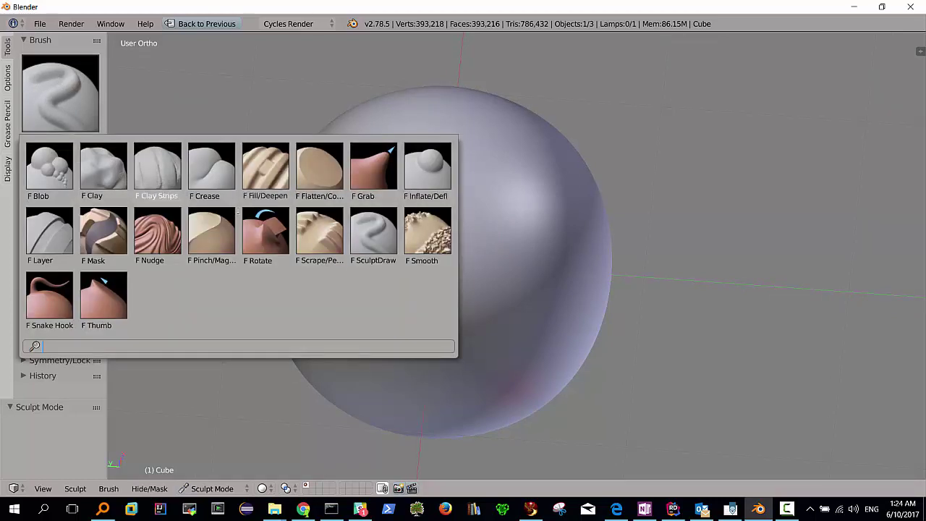
click(371, 237)
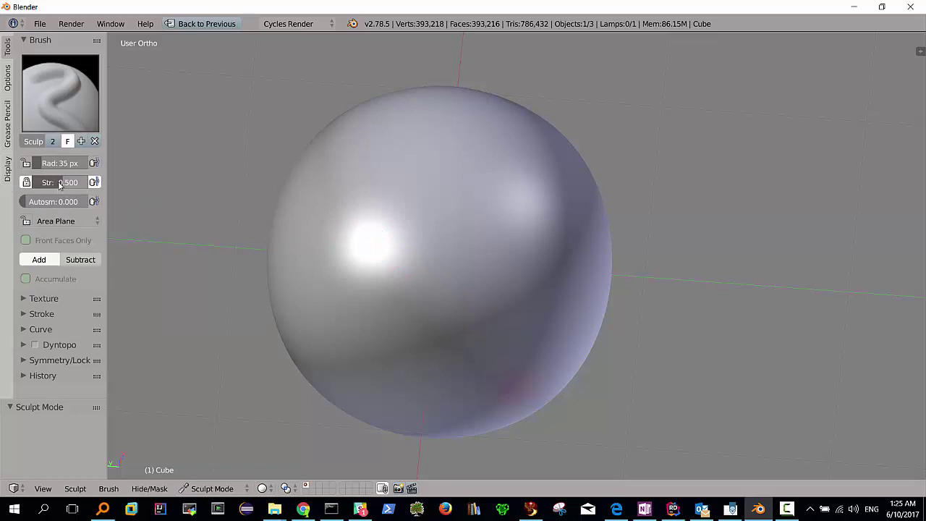
drag(65, 182, 87, 182)
- Sculpt a curled letter shape on top with two curved ridges below it
drag(326, 256, 370, 183)
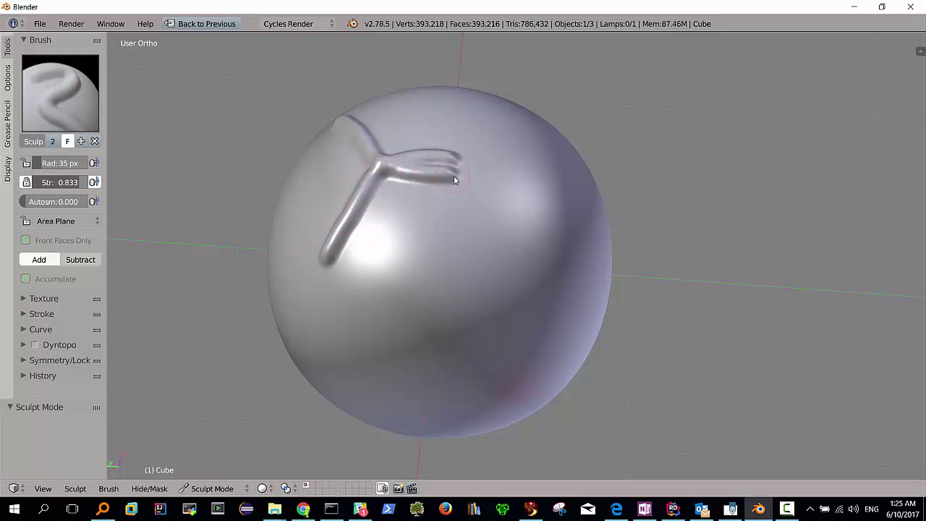
mouse_move(454, 179)
mouse_down()
mouse_move(415, 218)
mouse_move(396, 197)
mouse_up()
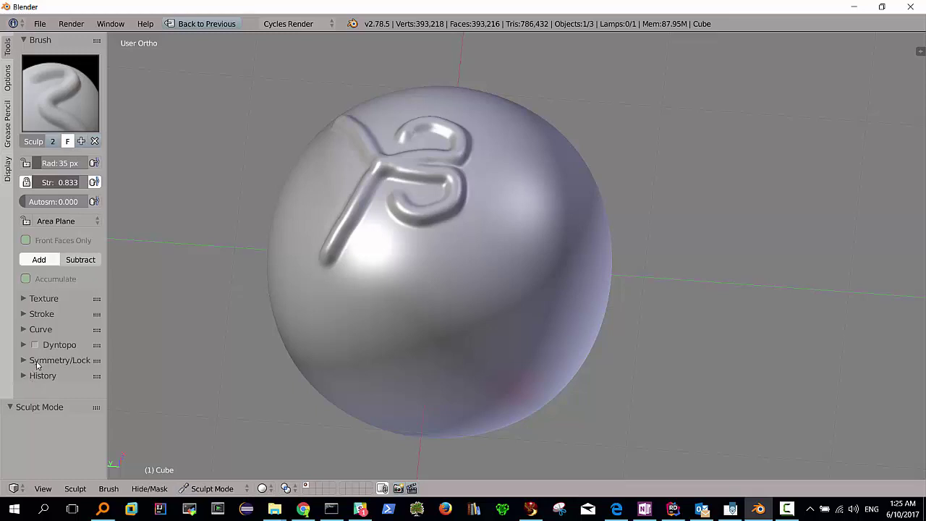
drag(400, 109, 374, 266)
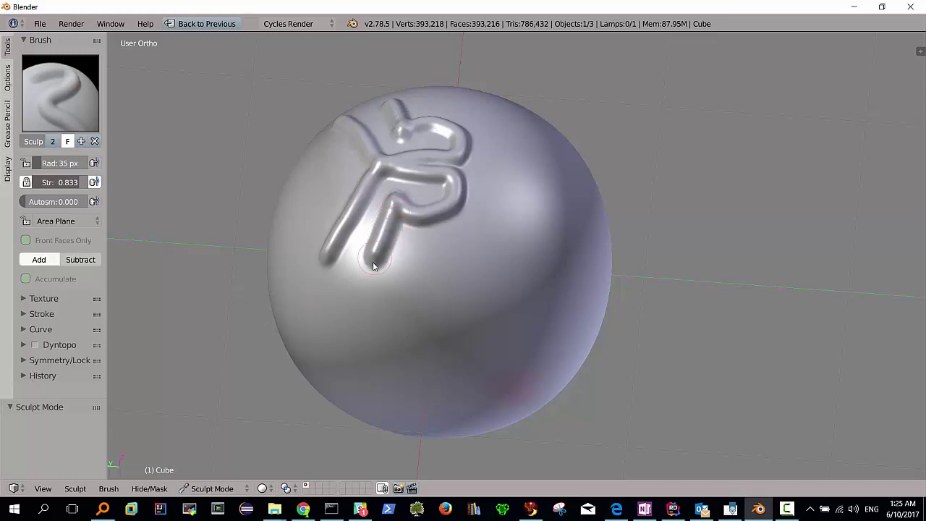
middle_drag(512, 256, 424, 236)
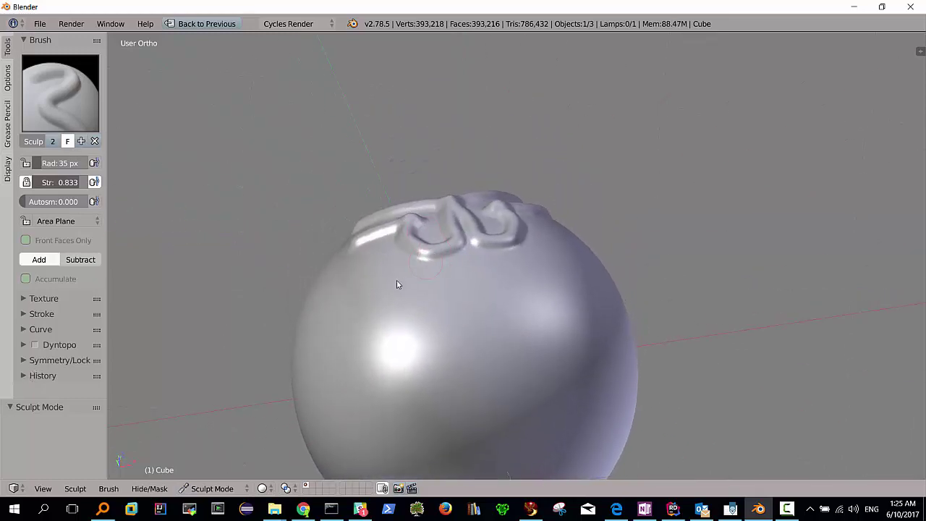
drag(379, 277, 482, 289)
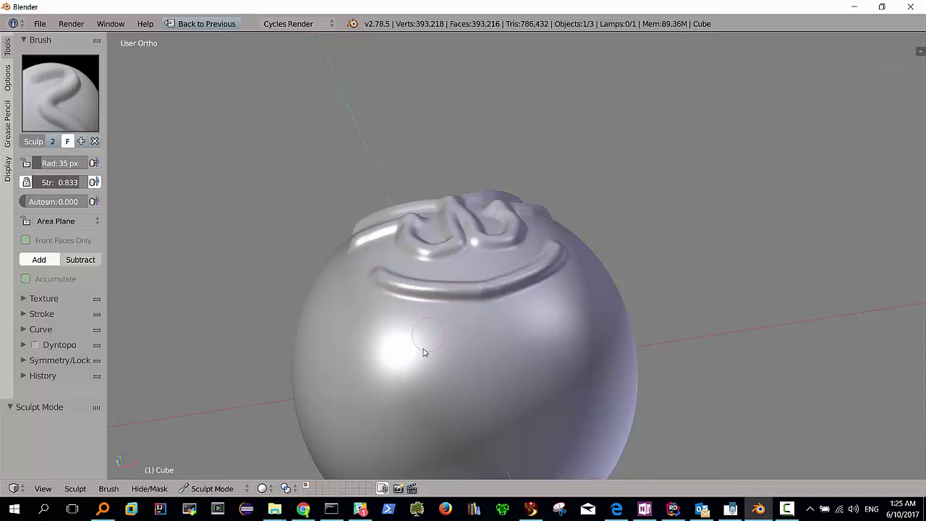
mouse_move(423, 348)
middle_down()
mouse_move(456, 352)
mouse_move(475, 307)
middle_up()
- Draw vertical, horizontal and wavy M-shaped ridges across the lower sphere
drag(370, 292, 379, 386)
middle_drag(483, 325, 382, 339)
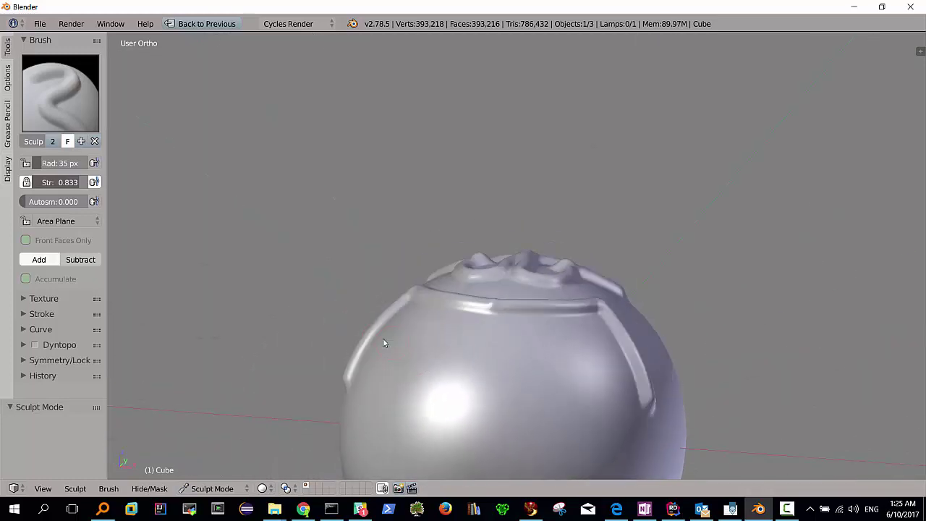
middle_drag(480, 367, 555, 387)
mouse_move(614, 418)
mouse_down()
mouse_move(347, 397)
mouse_move(444, 420)
mouse_up()
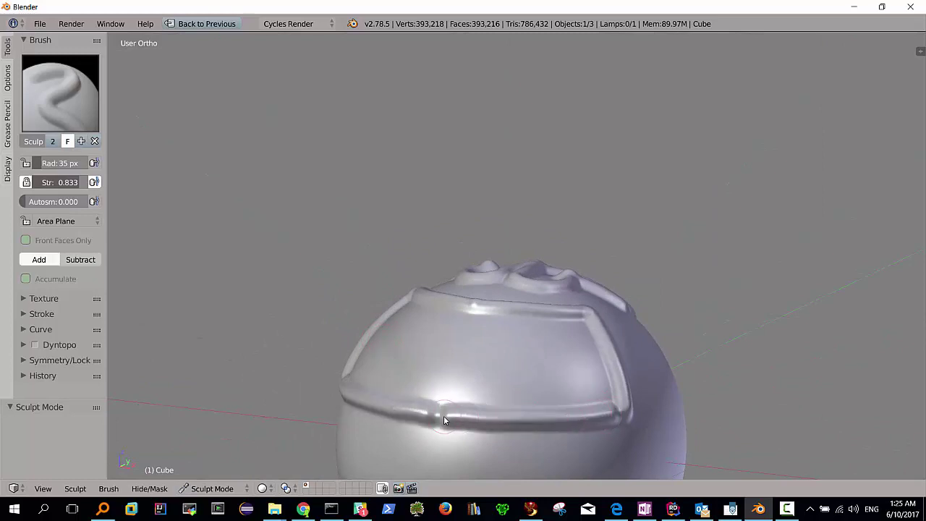
mouse_move(393, 360)
mouse_down()
mouse_move(420, 331)
mouse_move(497, 337)
mouse_move(535, 379)
mouse_up()
mouse_move(565, 373)
middle_down()
mouse_move(507, 369)
mouse_move(478, 345)
mouse_move(473, 312)
mouse_move(483, 304)
middle_up()
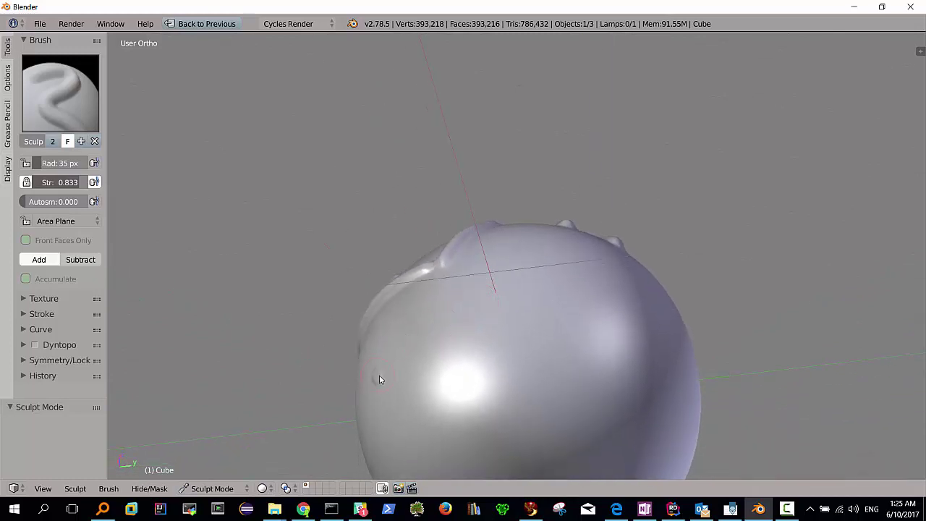
- Draw wavy ridges around the sphere's middle, joined symmetric bands and two ring-shaped bumps
mouse_move(380, 379)
mouse_down()
mouse_move(496, 306)
mouse_move(543, 321)
mouse_up()
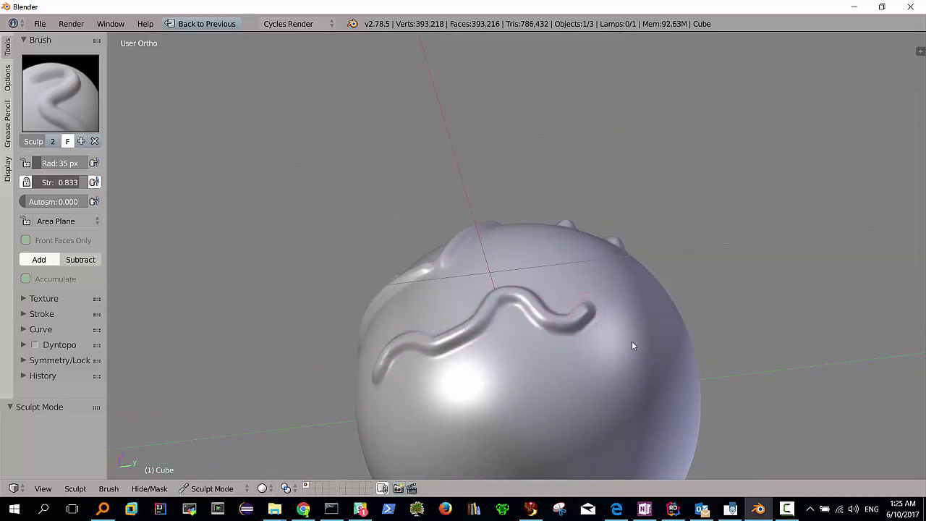
mouse_move(631, 345)
middle_down()
mouse_move(613, 378)
mouse_move(554, 389)
mouse_move(581, 439)
mouse_move(519, 329)
middle_up()
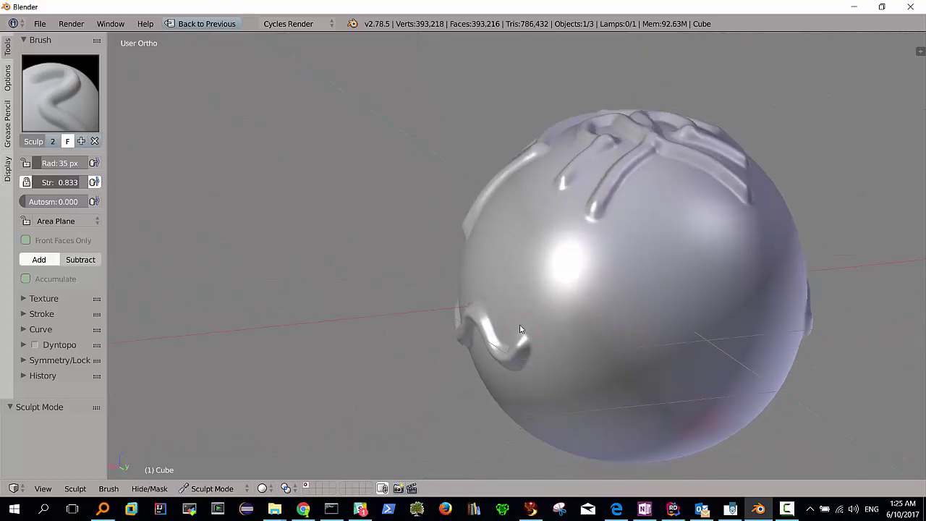
mouse_move(506, 293)
mouse_down()
mouse_move(526, 261)
mouse_move(614, 306)
mouse_move(700, 273)
mouse_up()
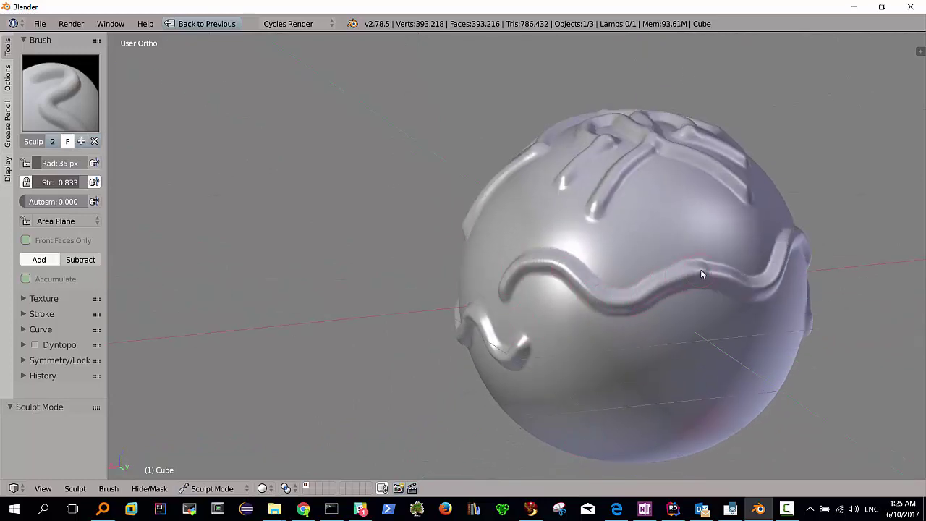
mouse_move(701, 274)
middle_down()
mouse_move(666, 340)
mouse_move(638, 302)
mouse_move(647, 310)
mouse_move(636, 363)
mouse_move(613, 365)
middle_up()
mouse_move(537, 318)
mouse_down()
mouse_move(609, 305)
mouse_move(648, 321)
mouse_up()
mouse_move(648, 321)
middle_down()
mouse_move(647, 369)
mouse_move(668, 338)
middle_up()
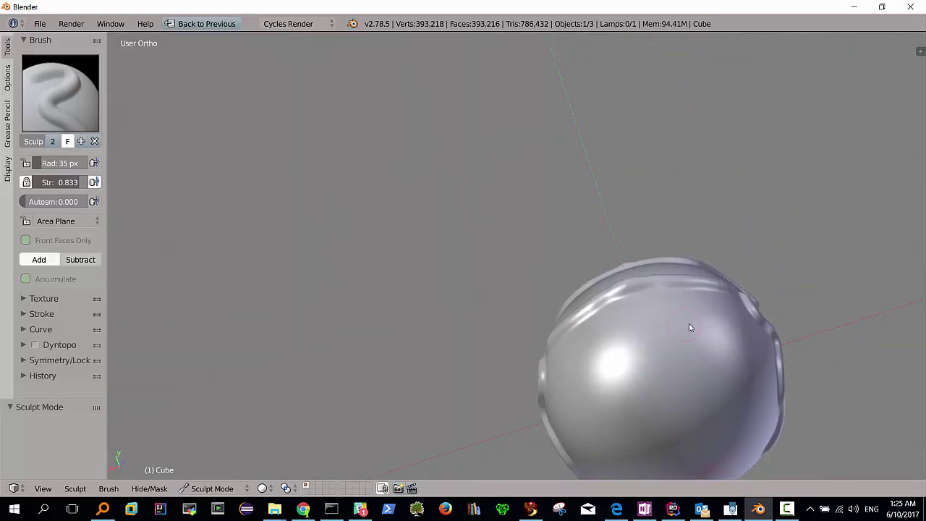
mouse_move(690, 328)
mouse_down()
mouse_move(673, 336)
mouse_move(683, 325)
mouse_up()
mouse_move(673, 396)
middle_down()
mouse_move(660, 373)
mouse_move(673, 392)
middle_up()
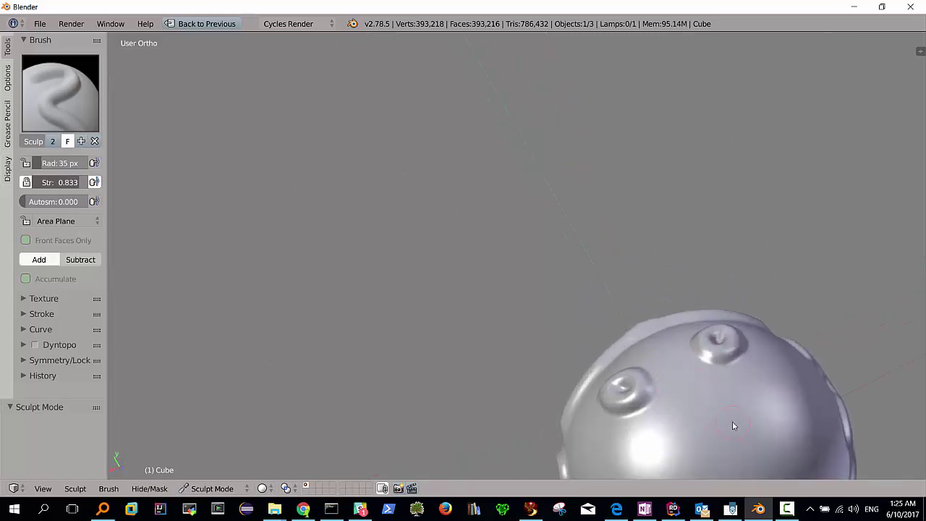
- Add mirrored S-shaped curls, curving ridges and swirls on the front and underside
mouse_move(732, 422)
middle_down()
mouse_move(604, 331)
mouse_move(489, 400)
middle_up()
mouse_move(456, 350)
mouse_down()
mouse_move(493, 370)
mouse_move(474, 347)
mouse_move(506, 329)
mouse_move(559, 338)
mouse_move(579, 394)
mouse_move(516, 440)
mouse_up()
mouse_move(516, 440)
middle_down()
mouse_move(577, 407)
mouse_move(558, 348)
mouse_move(540, 420)
mouse_move(562, 424)
mouse_move(498, 394)
middle_up()
mouse_move(491, 387)
mouse_down()
mouse_move(495, 398)
mouse_move(517, 400)
mouse_move(578, 391)
mouse_up()
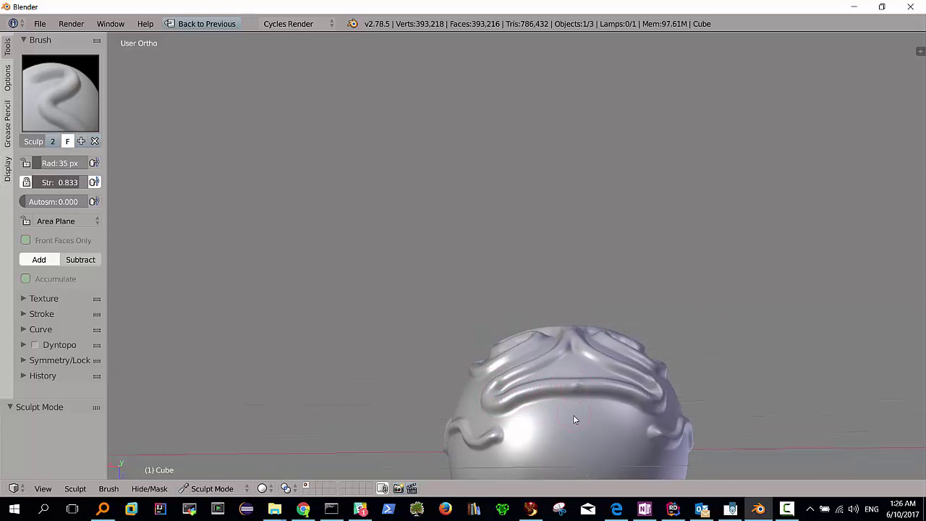
middle_drag(573, 414, 562, 419)
mouse_move(519, 404)
mouse_down()
mouse_move(517, 423)
mouse_move(556, 427)
mouse_move(552, 397)
mouse_move(524, 394)
mouse_up()
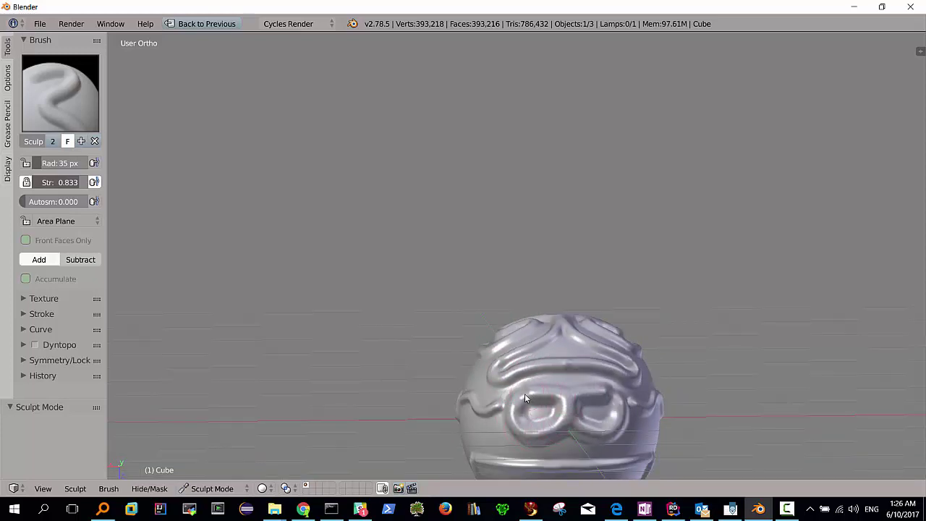
mouse_move(534, 393)
middle_down()
mouse_move(525, 444)
mouse_move(507, 448)
middle_up()
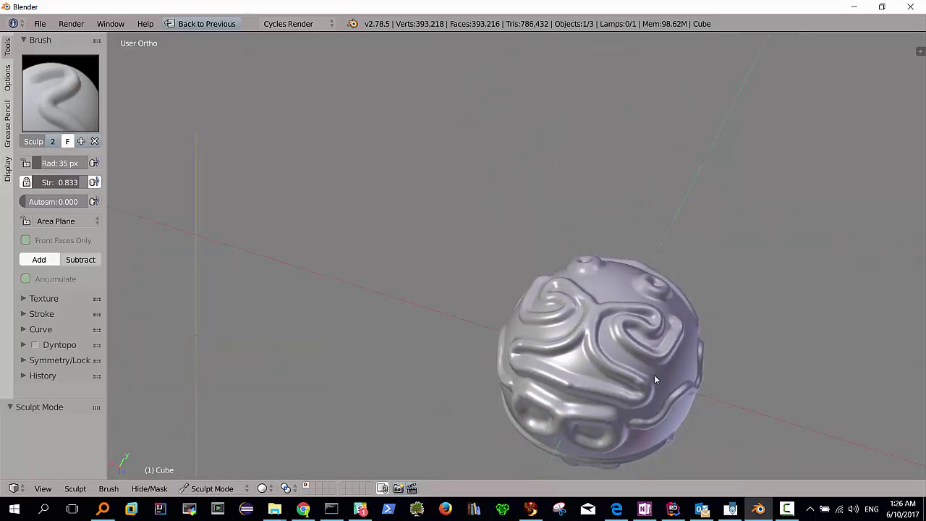
mouse_move(653, 375)
middle_down()
mouse_move(548, 349)
mouse_move(549, 337)
mouse_move(567, 403)
mouse_move(492, 297)
middle_up()
scroll(497, 303, up, 3)
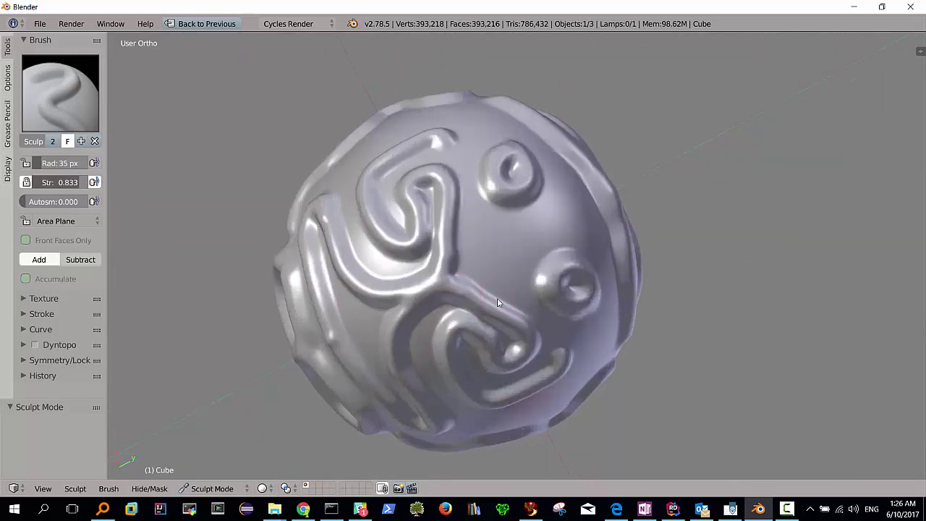
mouse_move(469, 258)
middle_down()
mouse_move(490, 268)
mouse_move(471, 244)
mouse_move(477, 183)
mouse_move(443, 151)
mouse_move(453, 58)
mouse_move(452, 276)
mouse_move(431, 288)
mouse_move(450, 244)
mouse_move(455, 159)
mouse_move(469, 189)
mouse_move(419, 165)
mouse_move(364, 234)
middle_up()
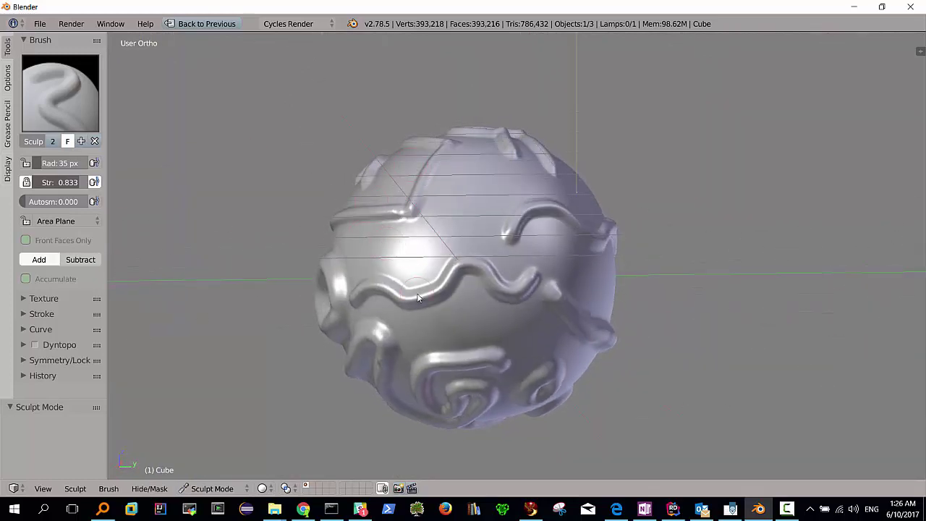
- Restore the full multi-area layout and look over the sculpted sphere
key(ctrl+Up)
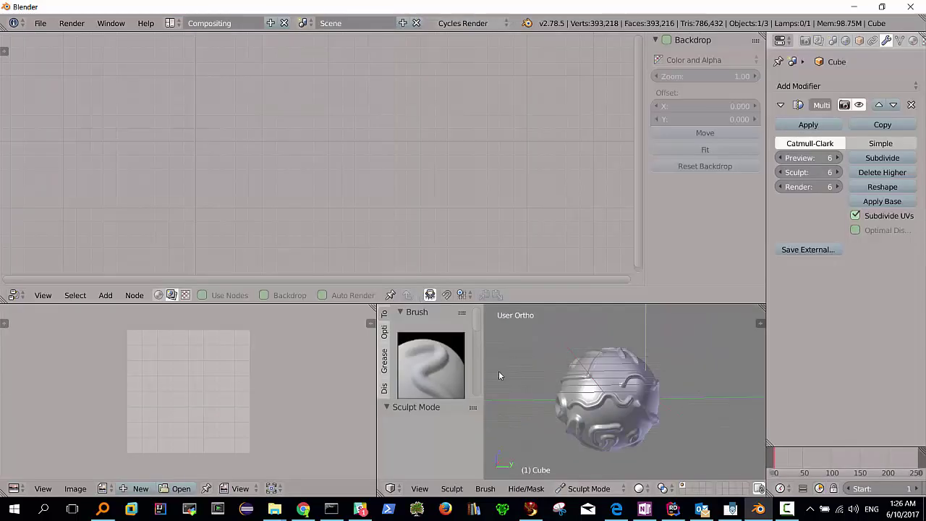
scroll(589, 401, up, 3)
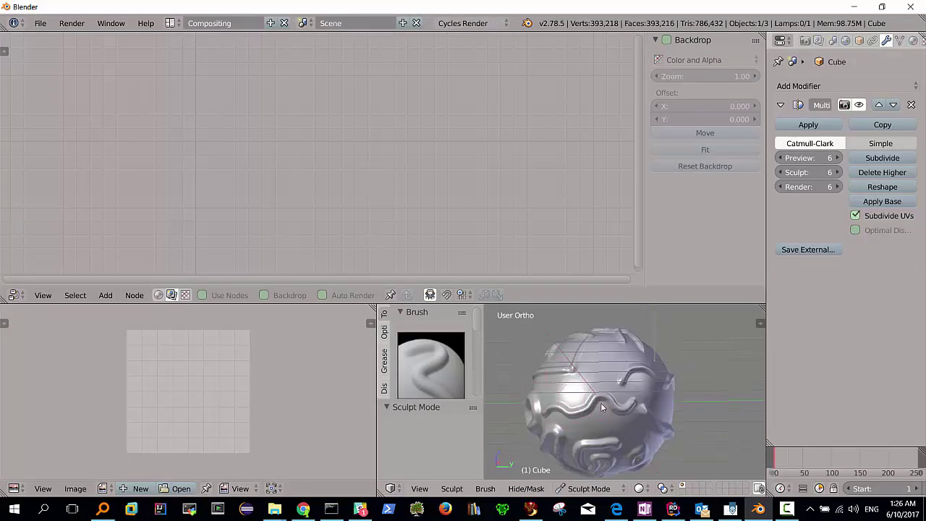
middle_drag(602, 407, 585, 342)
scroll(174, 434, up, 1)
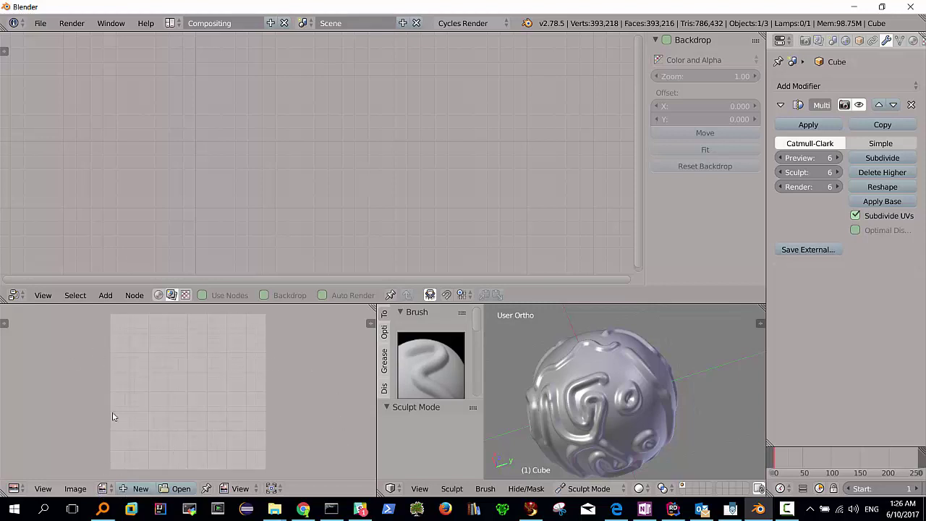
- In the Image Editor, create a 1024×1024 image named 'video normal map' without alpha
click(14, 488)
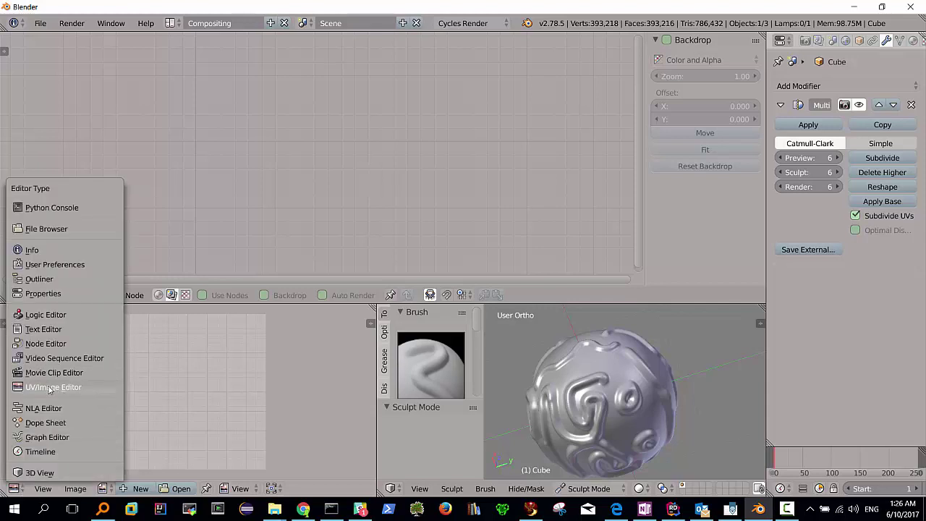
click(69, 394)
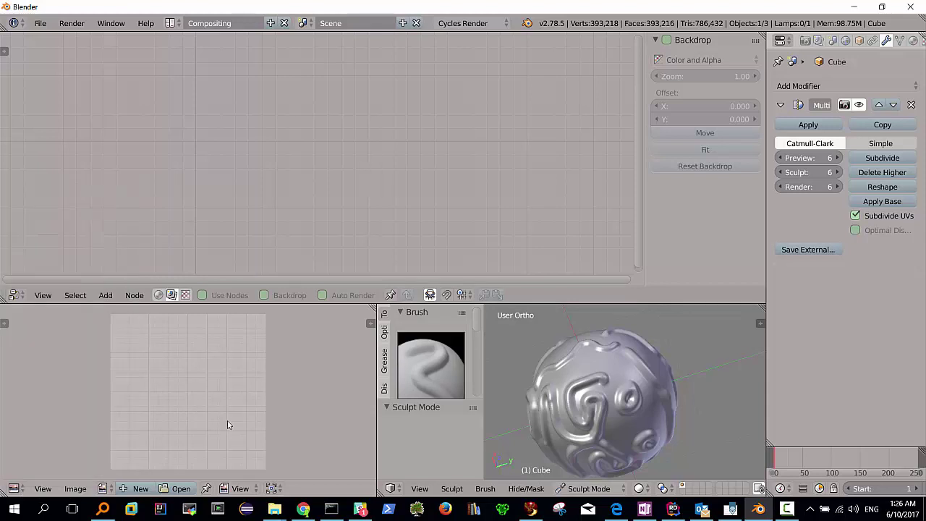
click(138, 489)
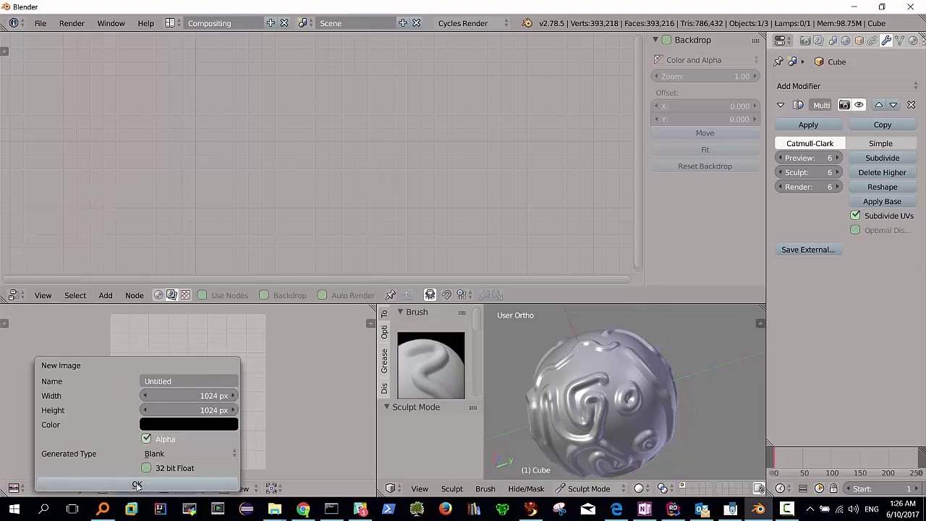
click(158, 385)
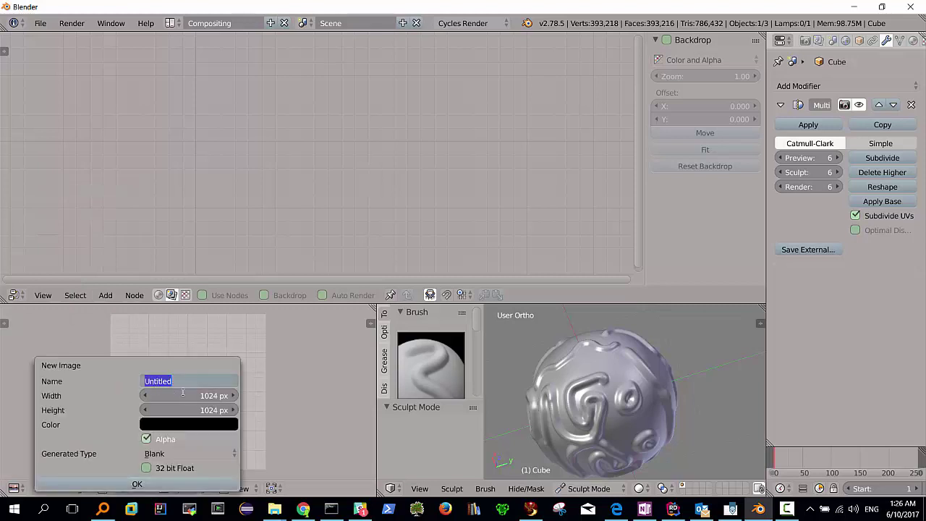
text(video normal map)
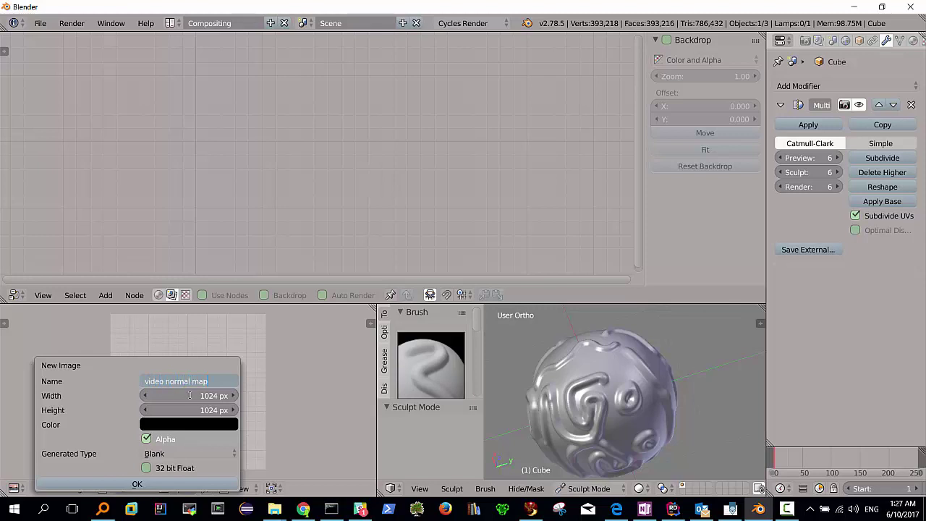
click(190, 395)
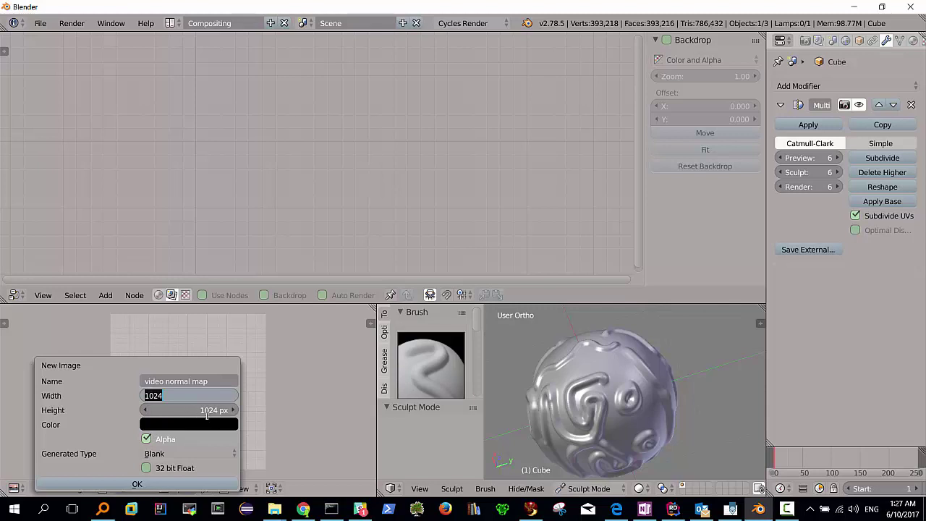
click(147, 439)
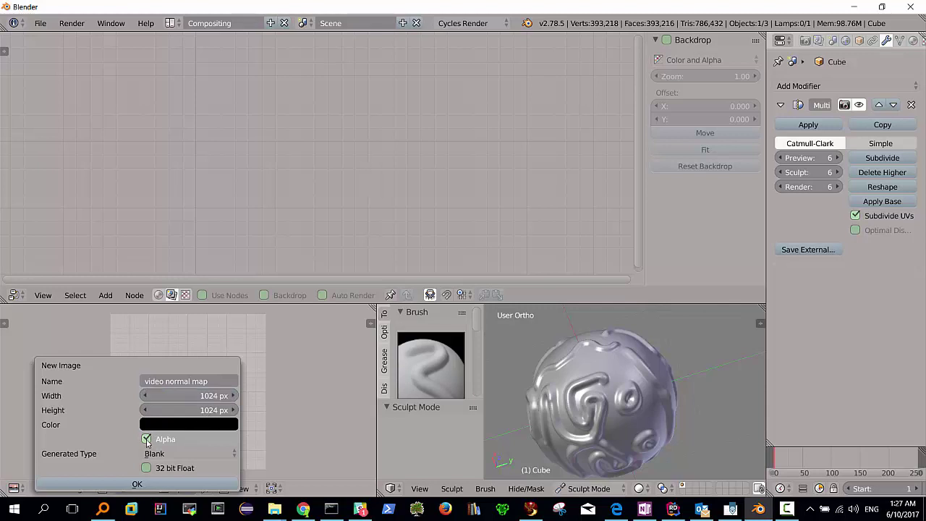
click(147, 439)
click(136, 486)
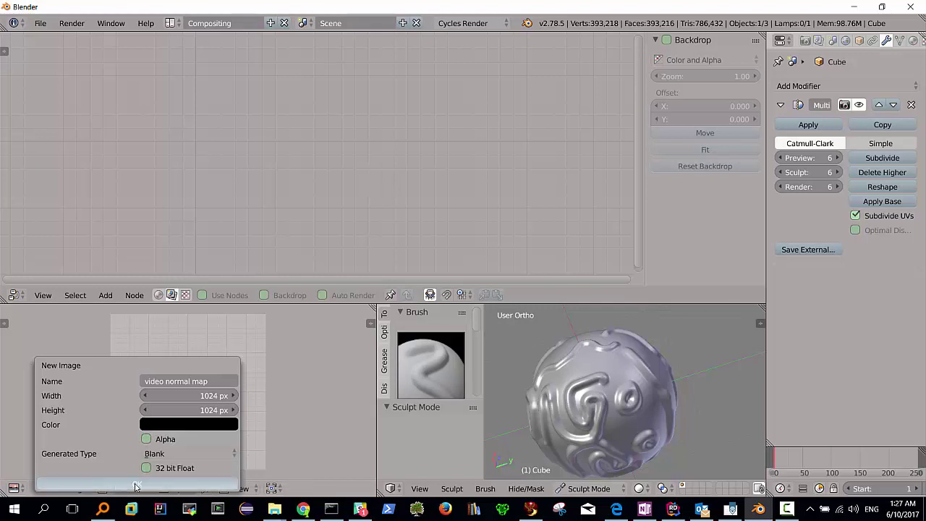
- Show shader nodes in the node editor and enable Use Nodes on the sphere's material
scroll(177, 417, down, 2)
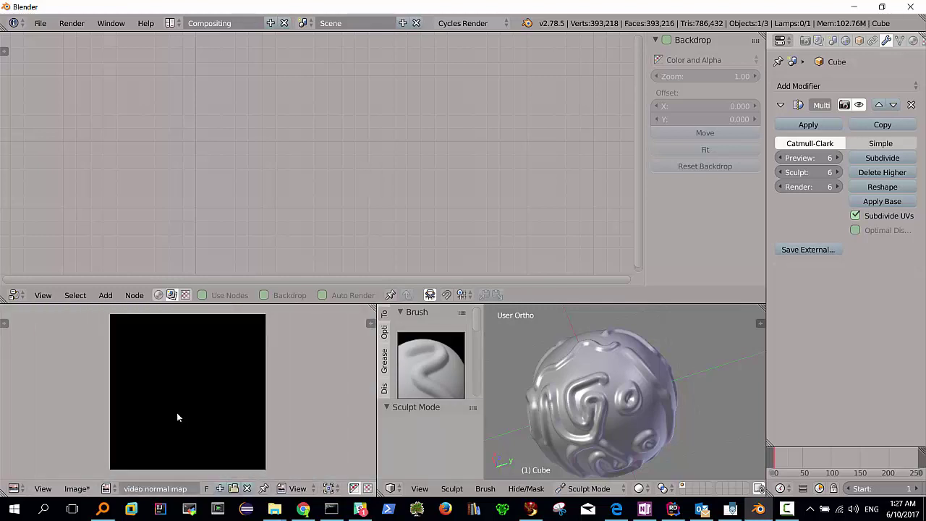
scroll(177, 417, up, 1)
scroll(182, 405, down, 1)
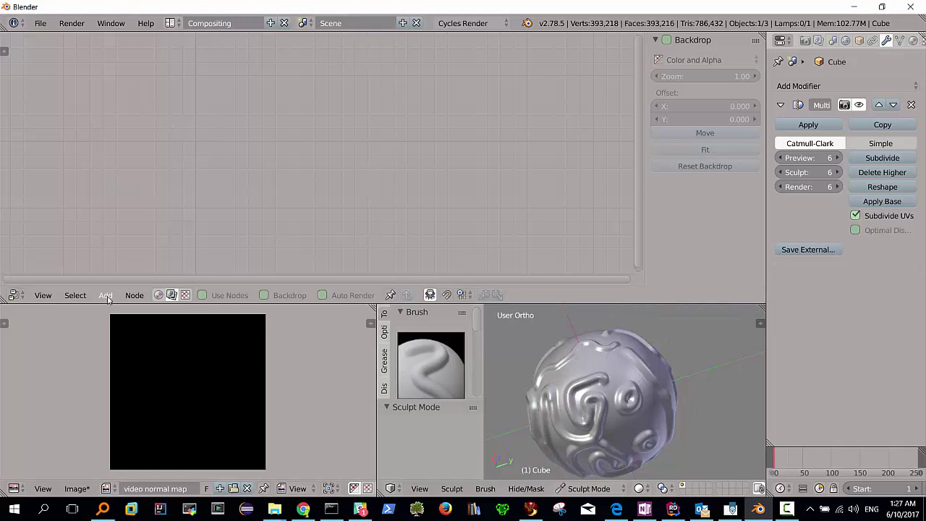
click(158, 296)
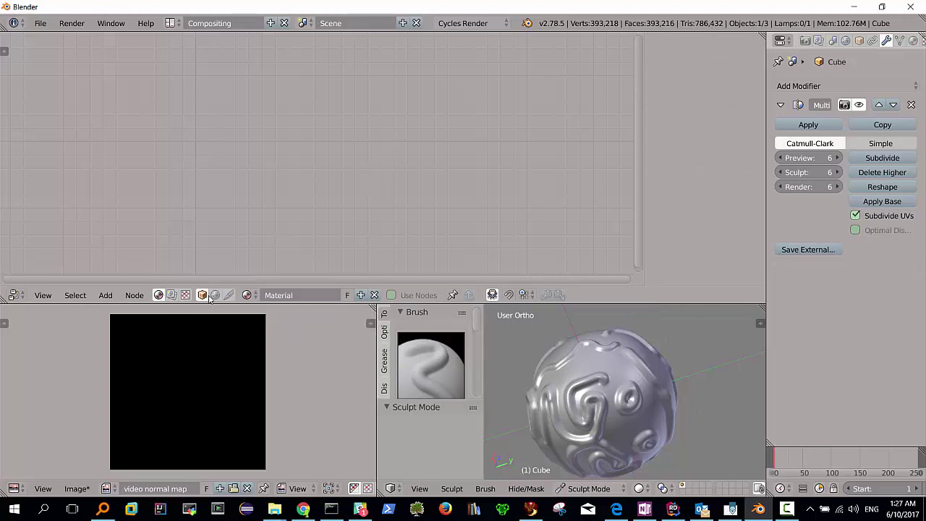
click(246, 295)
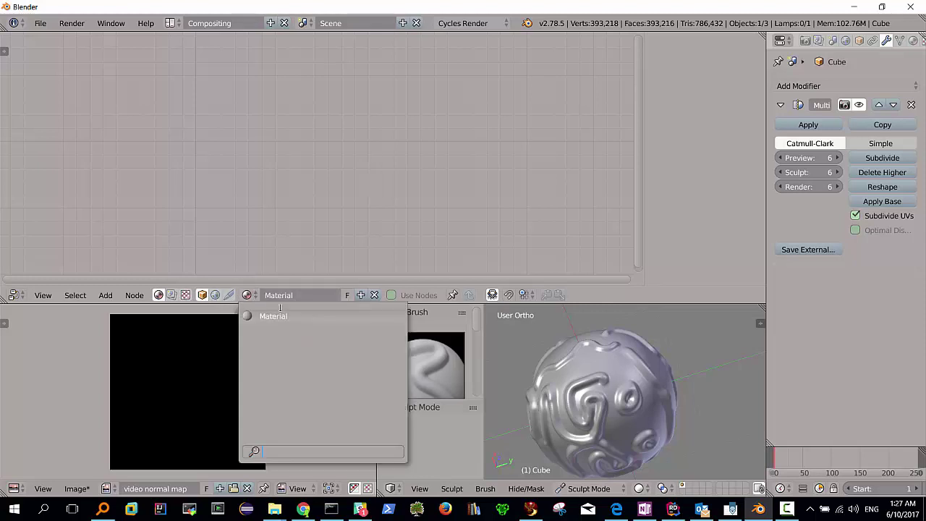
click(256, 296)
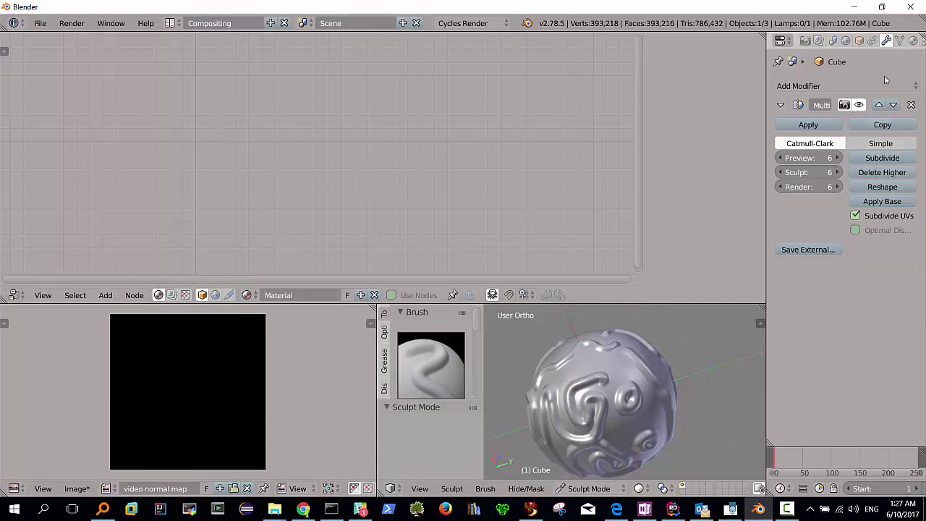
click(913, 41)
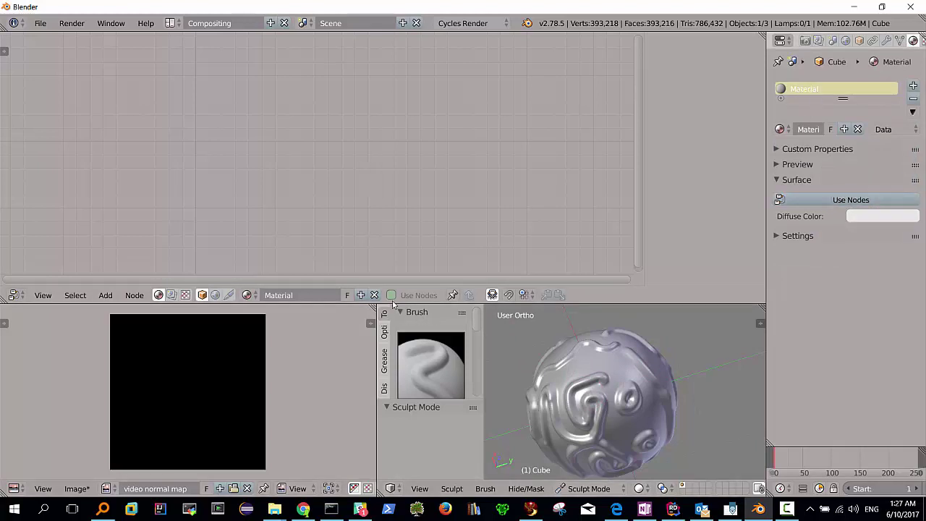
click(842, 201)
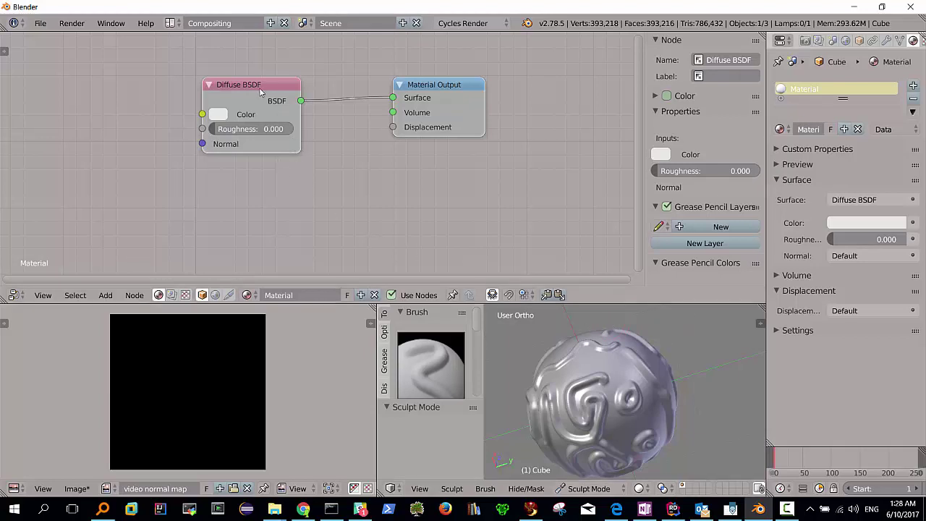
- Spread the Diffuse BSDF and Material Output nodes further apart
mouse_move(259, 88)
mouse_down()
mouse_move(218, 90)
mouse_move(299, 84)
mouse_up()
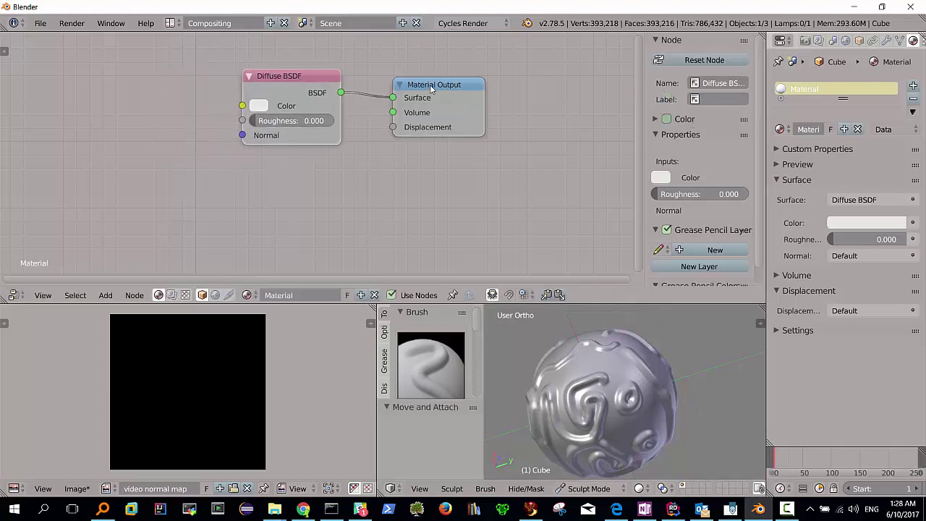
drag(439, 87, 483, 94)
drag(299, 76, 324, 71)
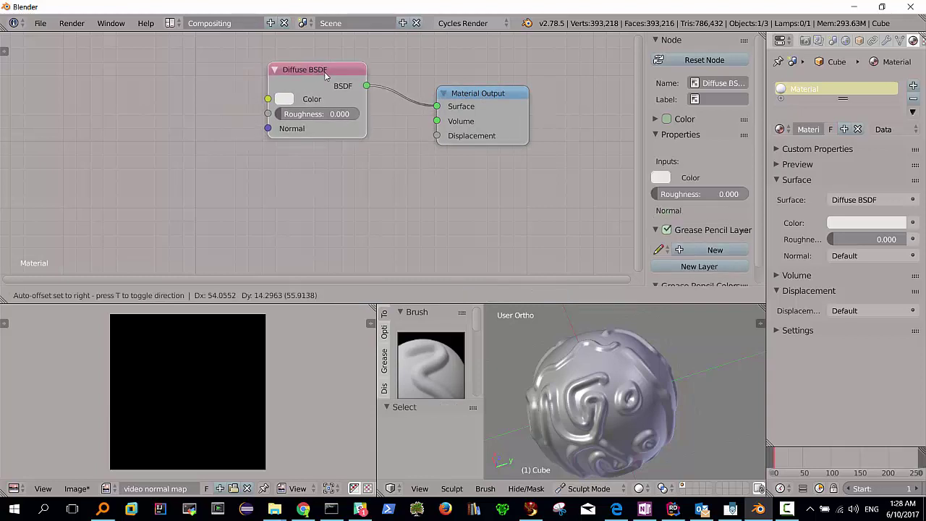
drag(479, 96, 510, 99)
drag(341, 130, 347, 137)
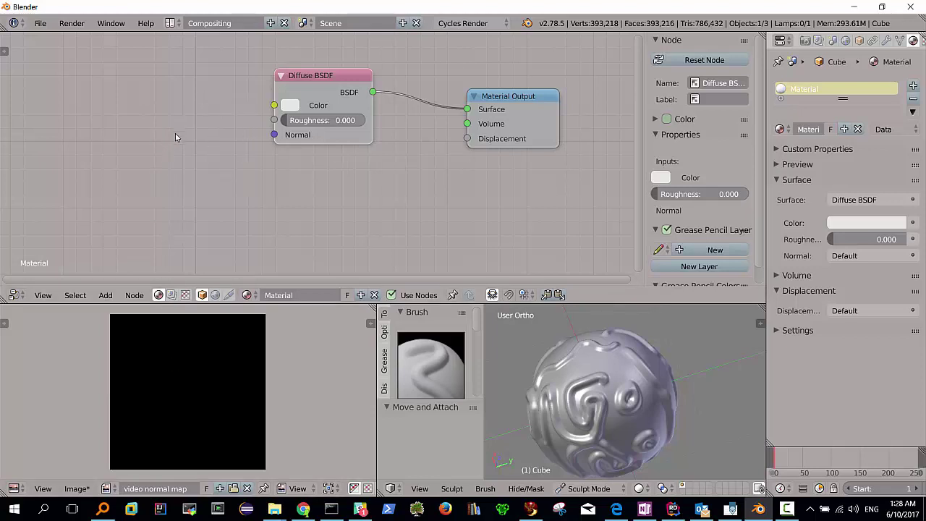
- Add an Image Texture node and assign it the 'video normal map' image
click(106, 297)
mouse_move(127, 226)
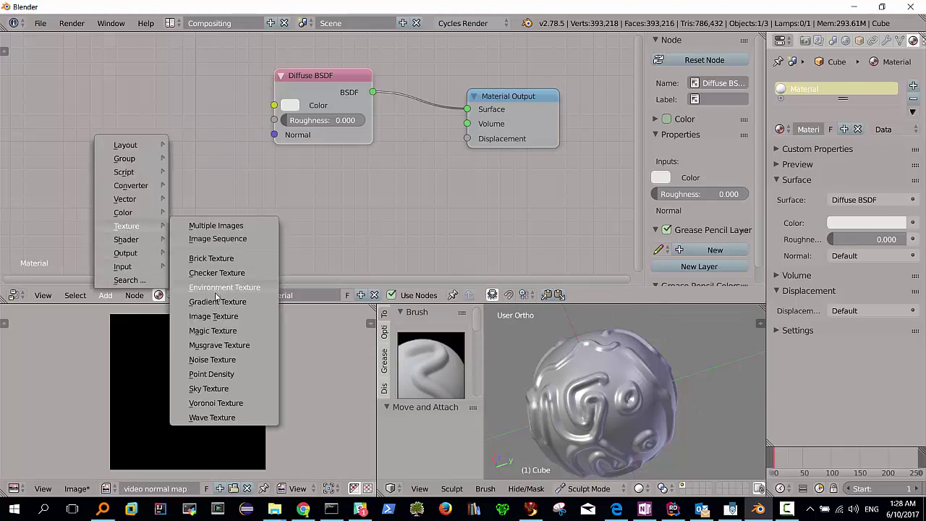
click(213, 319)
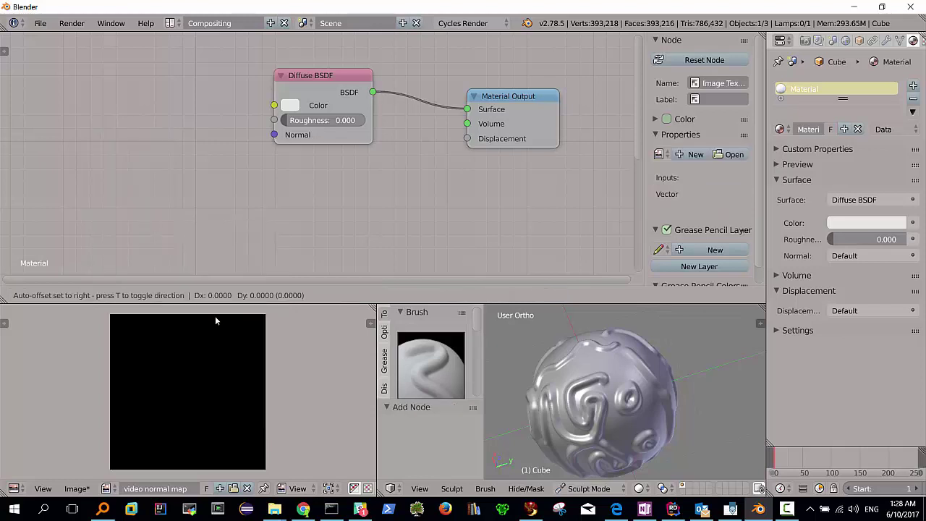
click(108, 99)
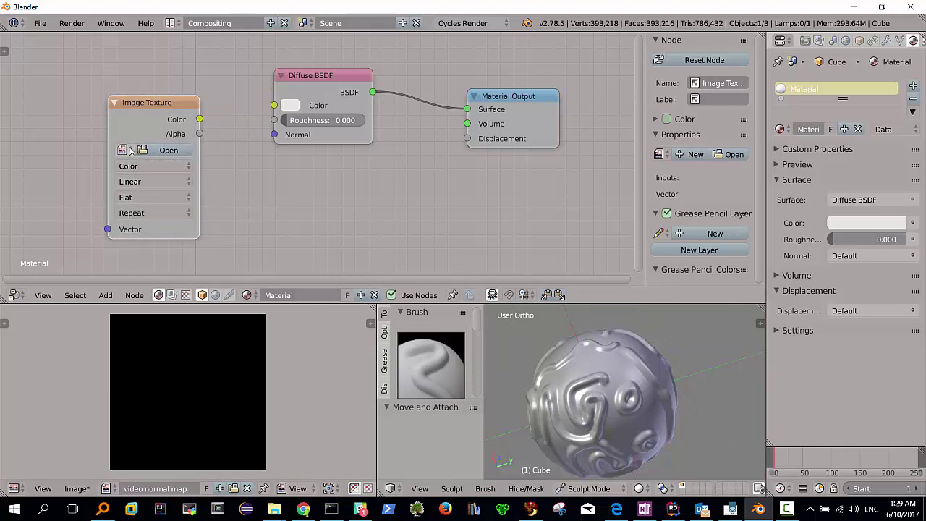
click(130, 150)
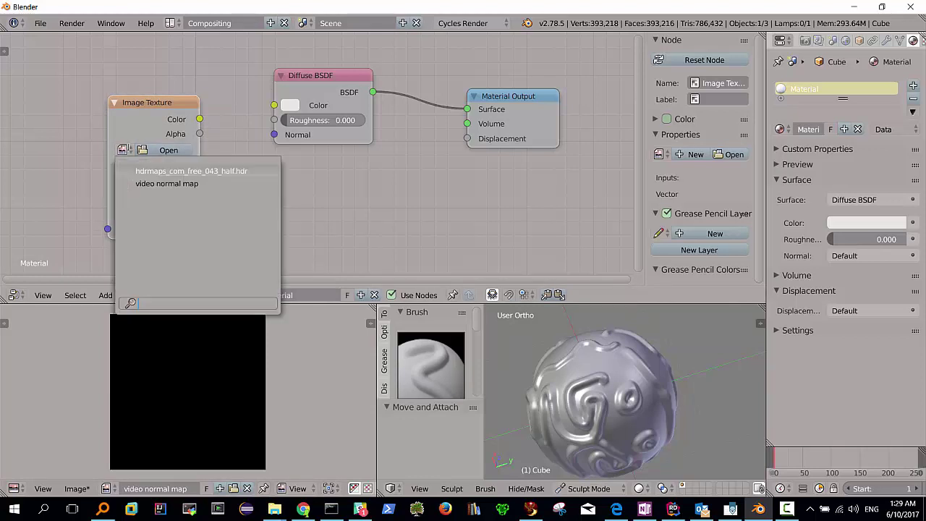
click(152, 183)
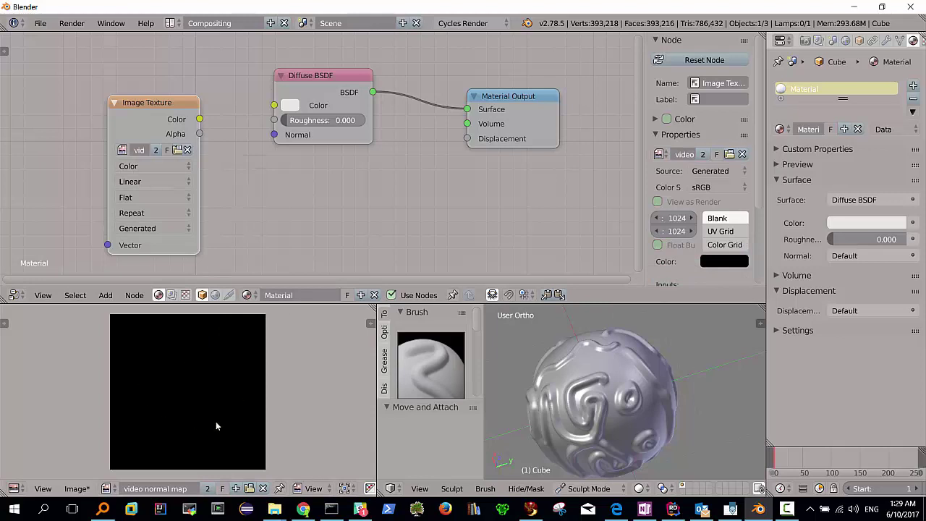
- Position the Image Texture node and make it the active bake target
drag(153, 101, 142, 83)
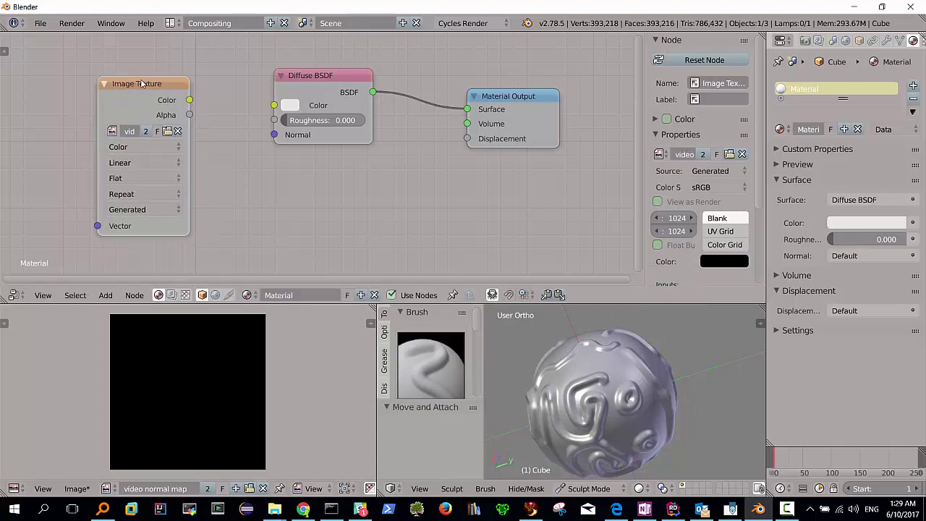
click(141, 81)
click(294, 80)
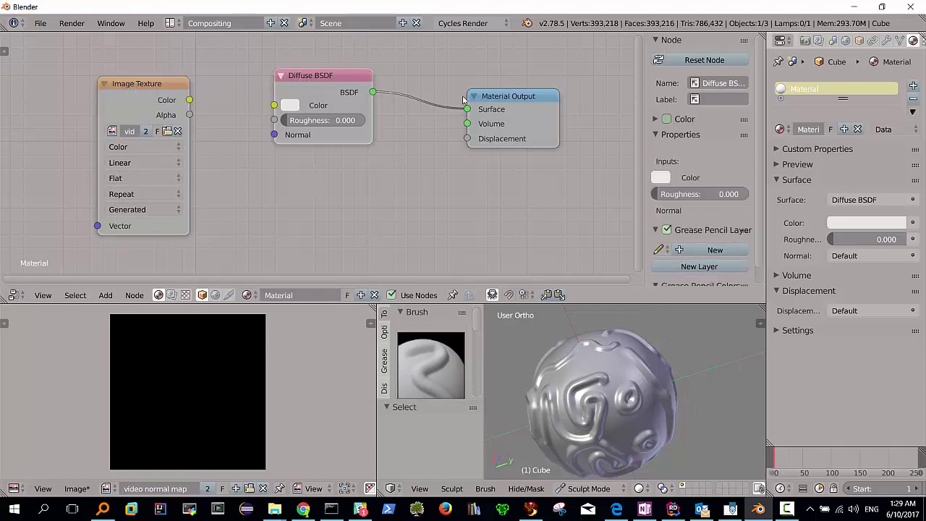
click(491, 99)
click(354, 79)
click(152, 91)
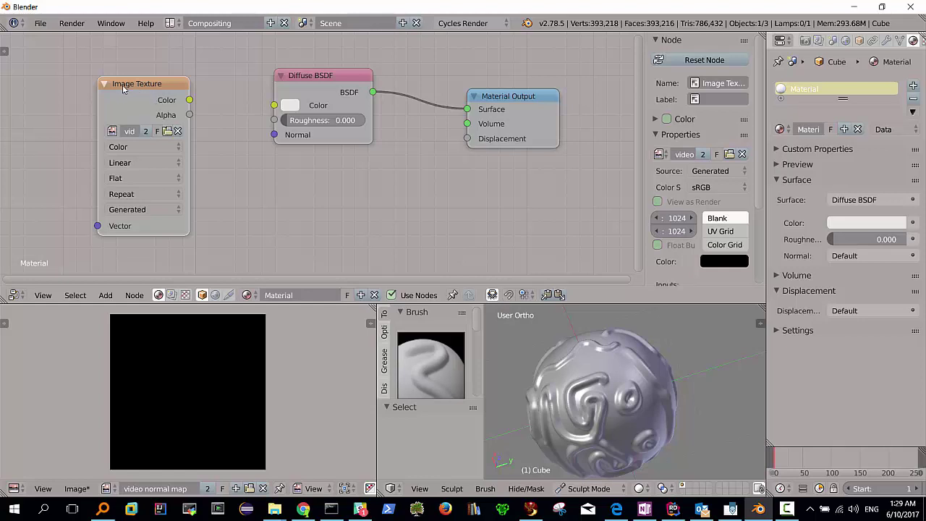
drag(141, 78, 139, 74)
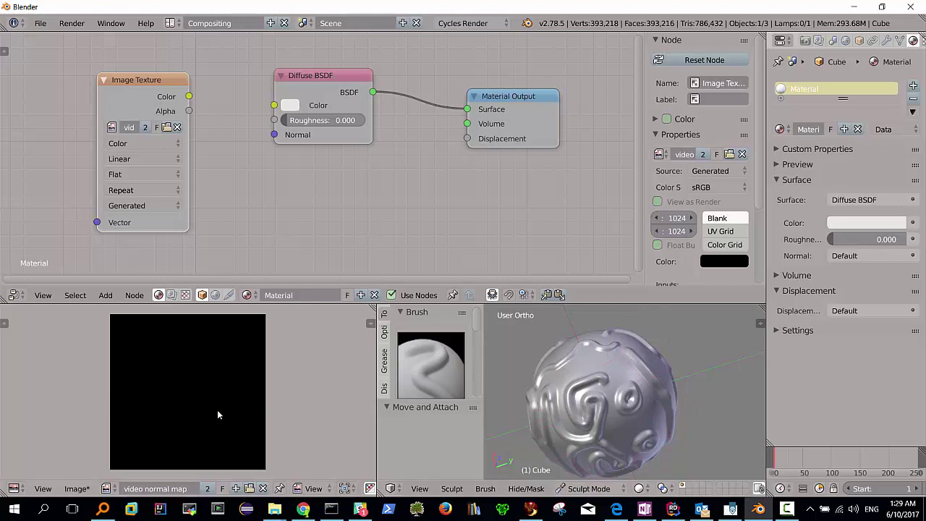
- In Render properties, set Bake Type to Normal in Tangent space with a 30 px margin
click(806, 42)
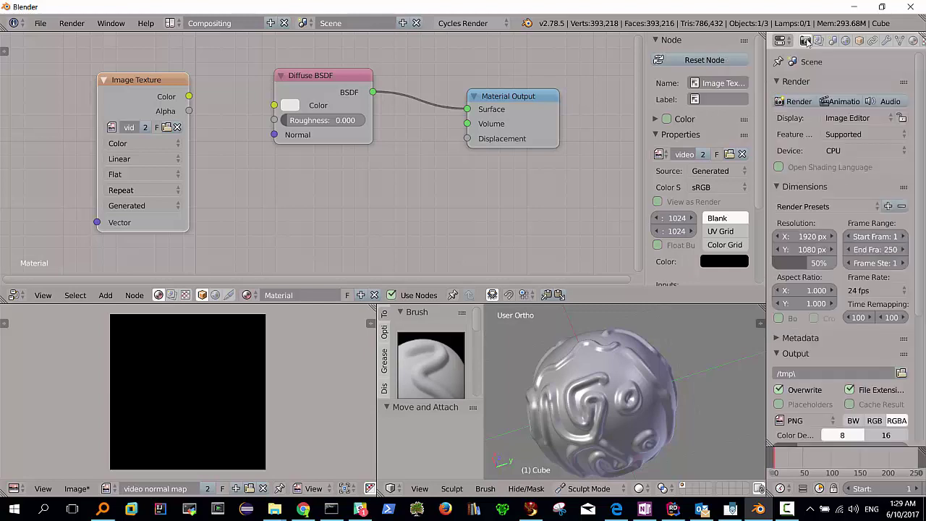
drag(920, 193, 906, 318)
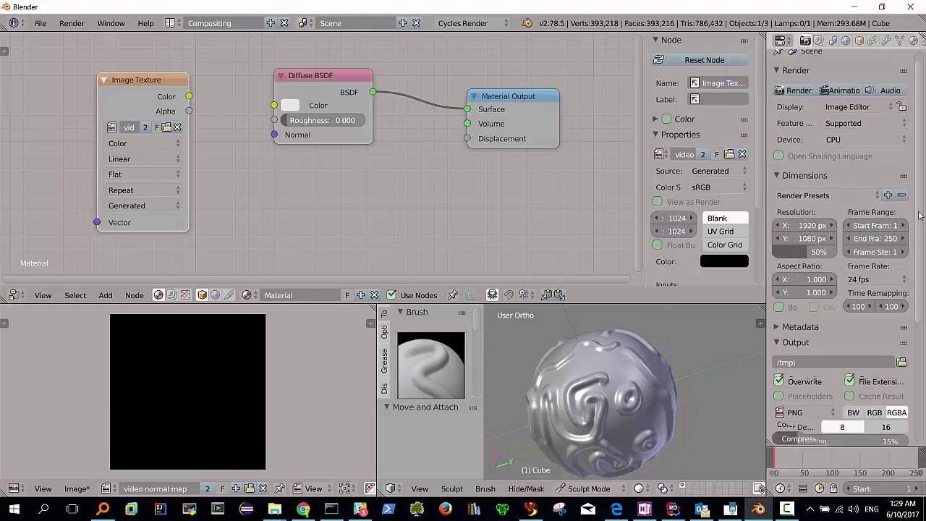
scroll(906, 319, down, 1)
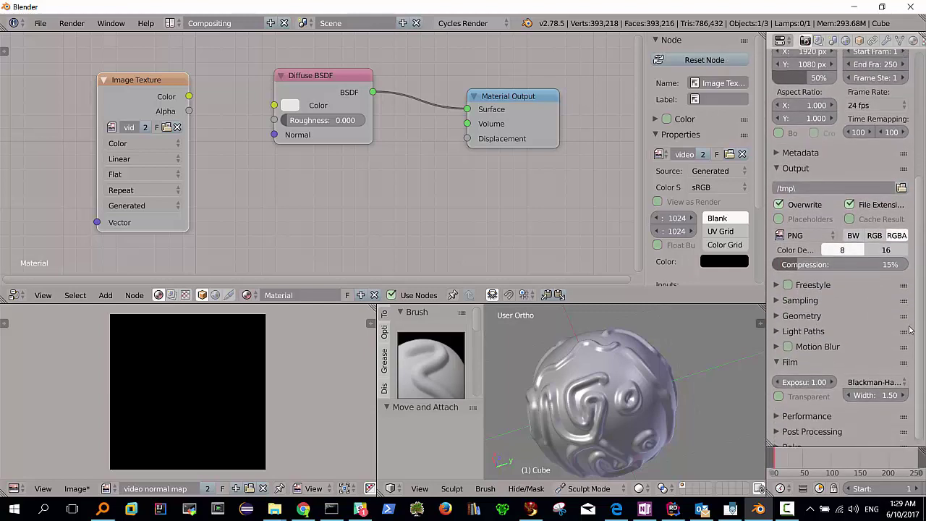
click(778, 293)
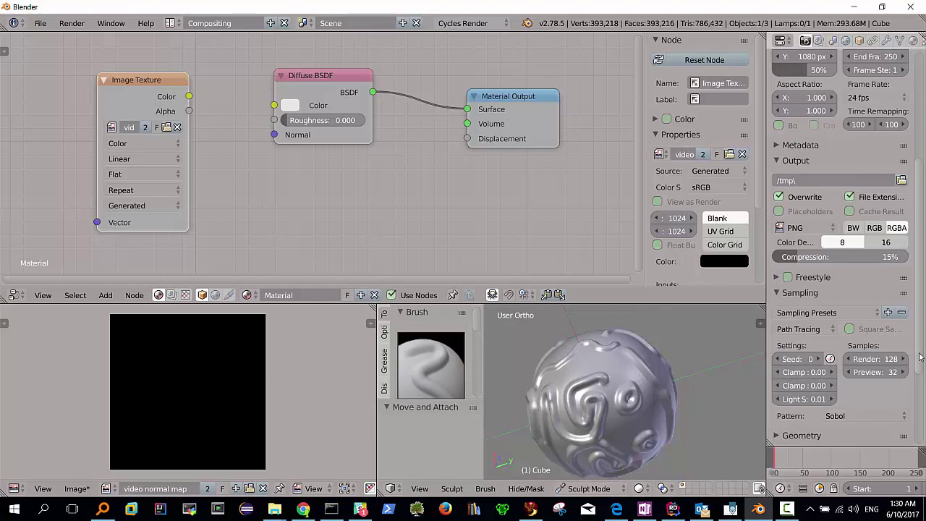
drag(920, 356, 922, 443)
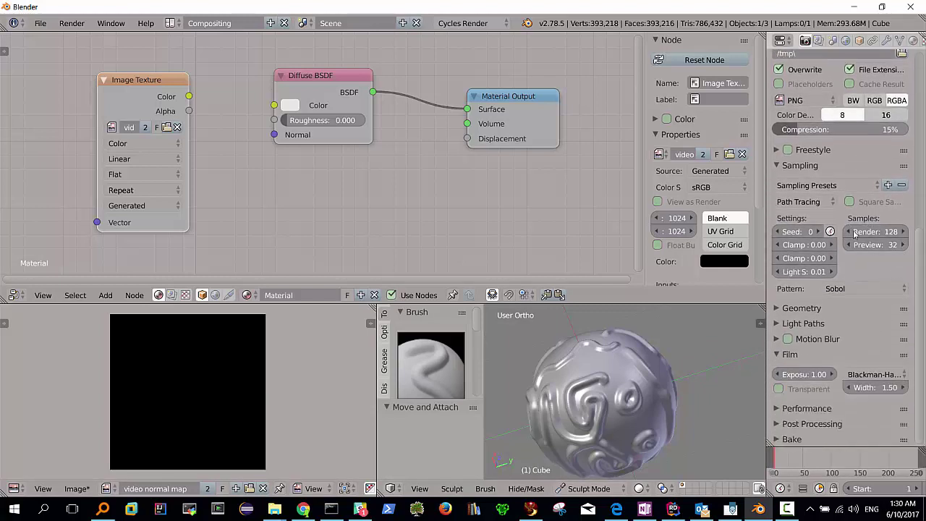
click(781, 439)
drag(921, 366, 913, 441)
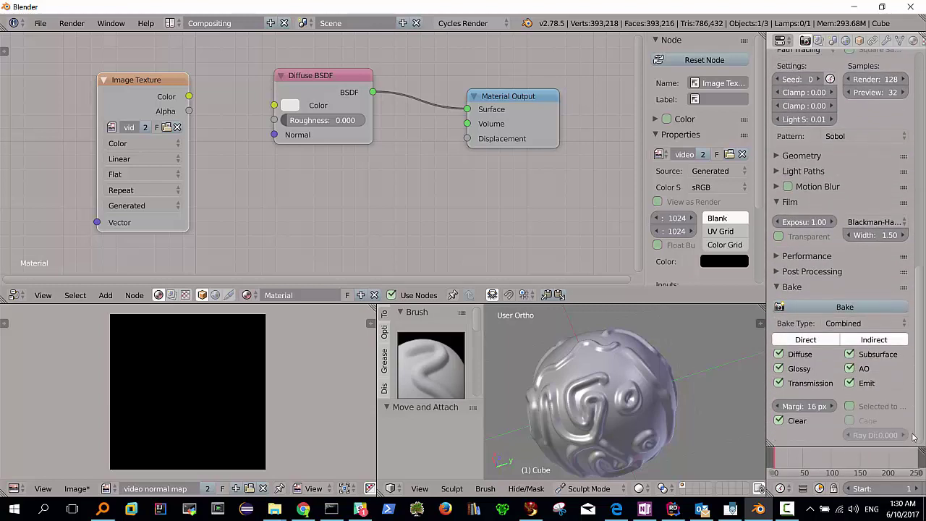
click(861, 323)
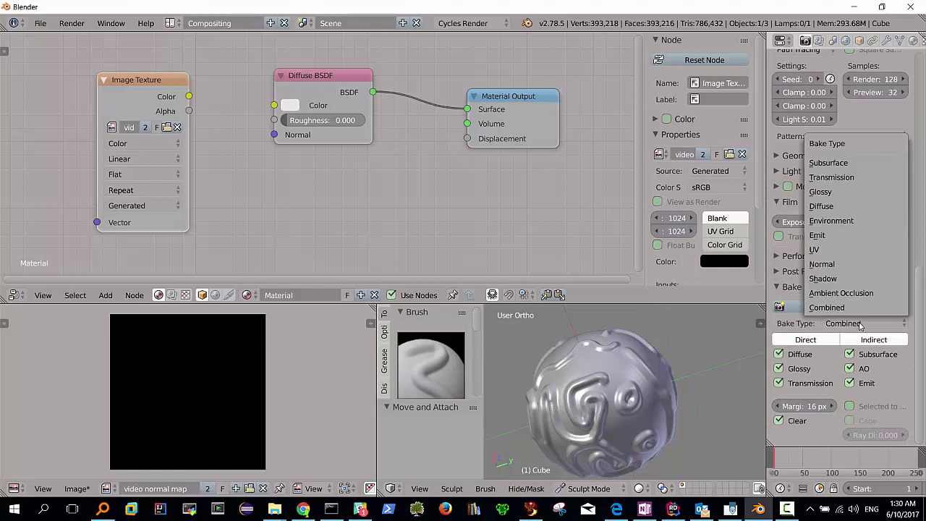
click(830, 265)
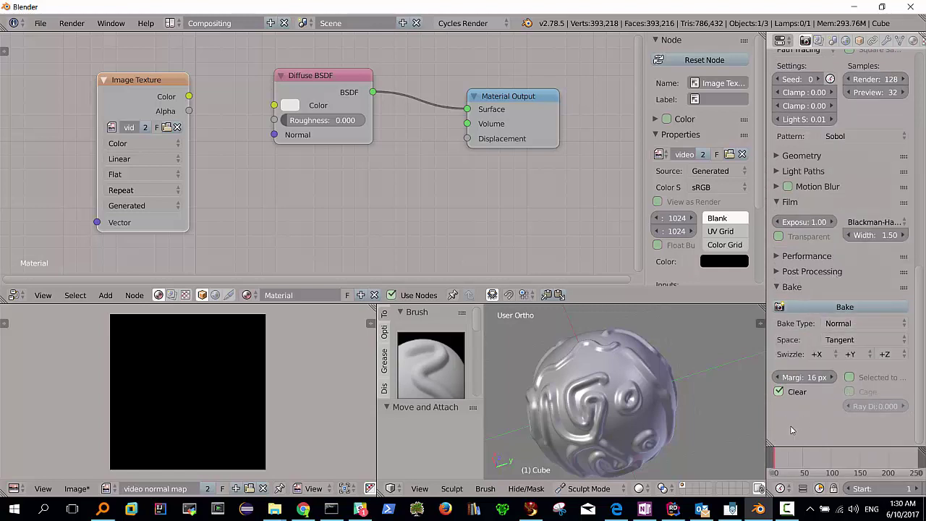
click(781, 379)
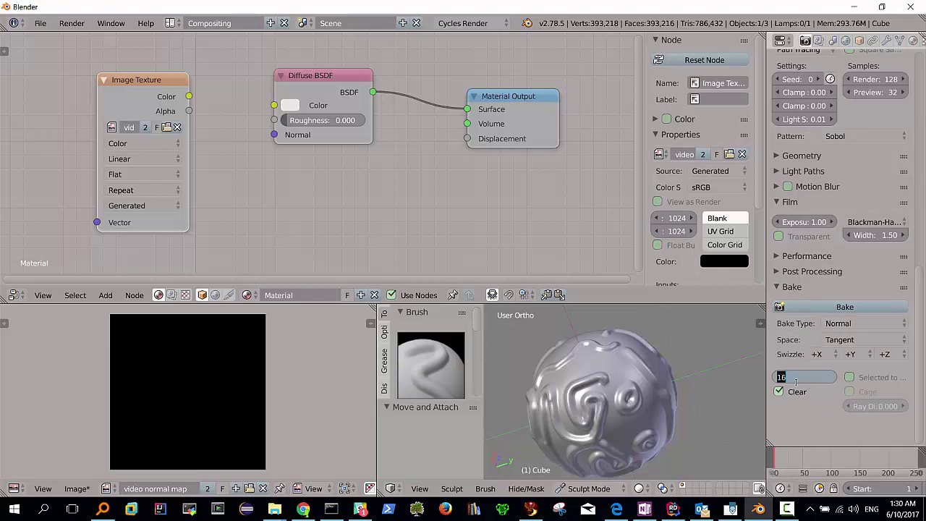
text(30)
key(Return)
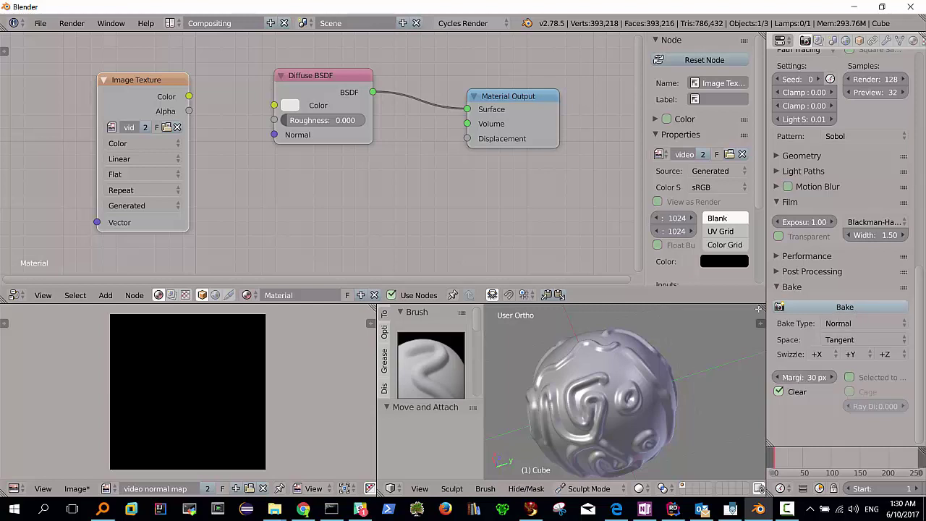
- Bake the sculpted relief into 'video normal map', running the bake twice
click(842, 308)
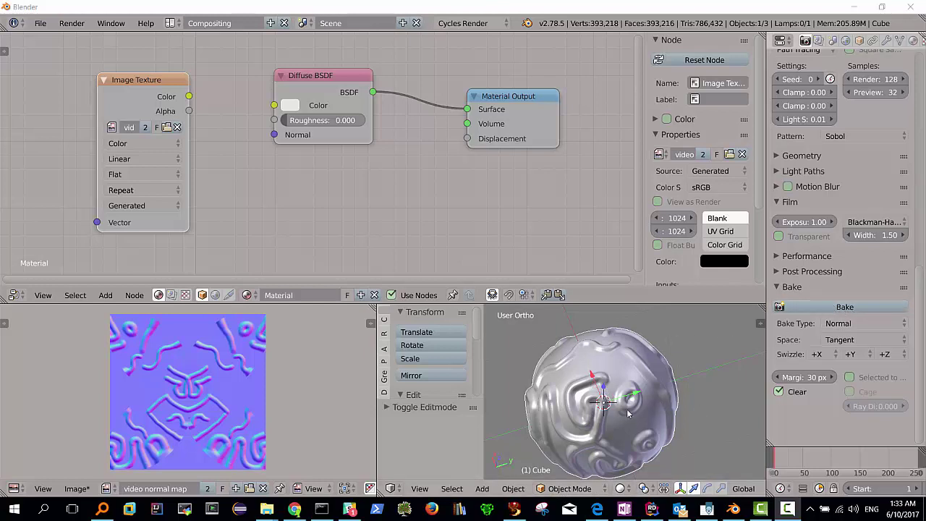
click(843, 307)
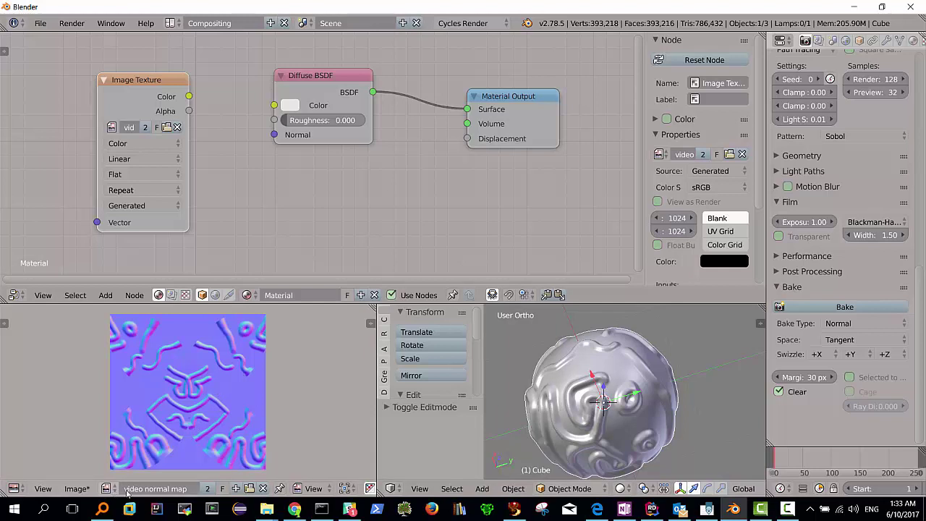
- Save the baked image as 'video normal map.png' in Documents via Image > Save As
click(79, 489)
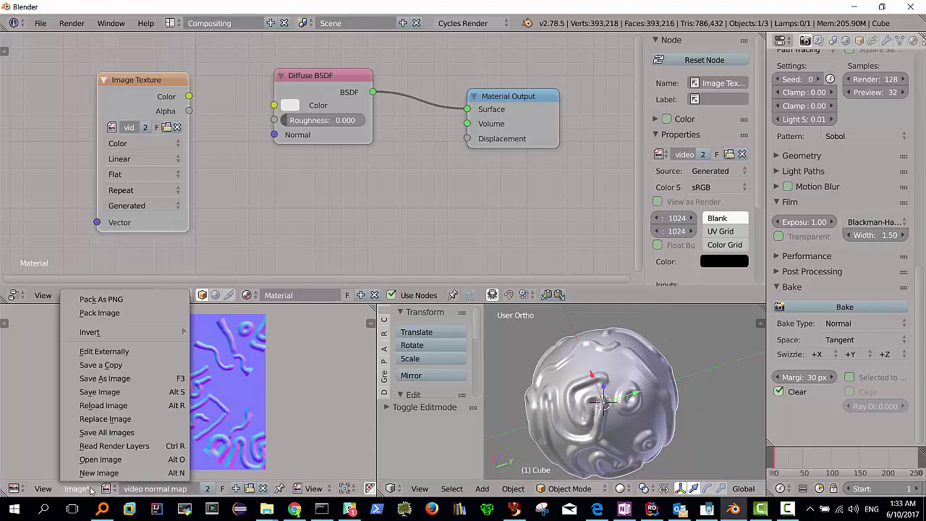
click(104, 378)
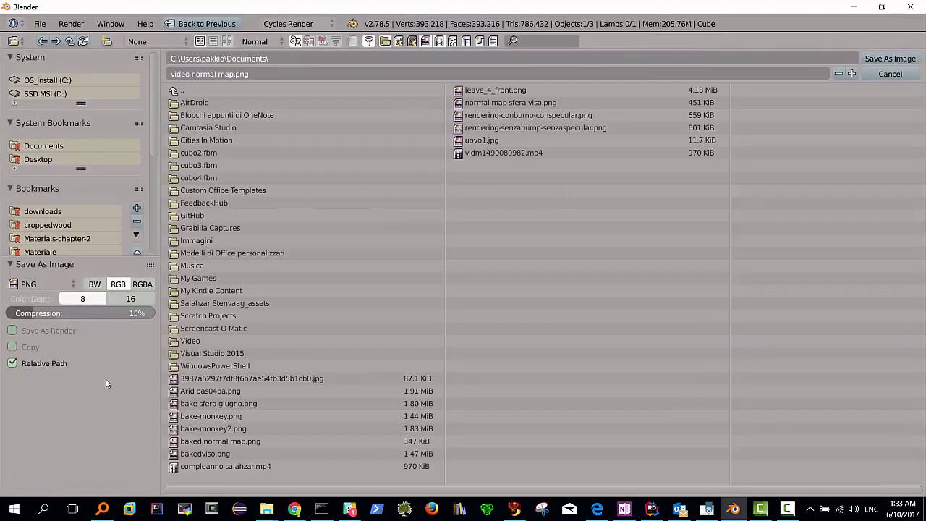
click(192, 74)
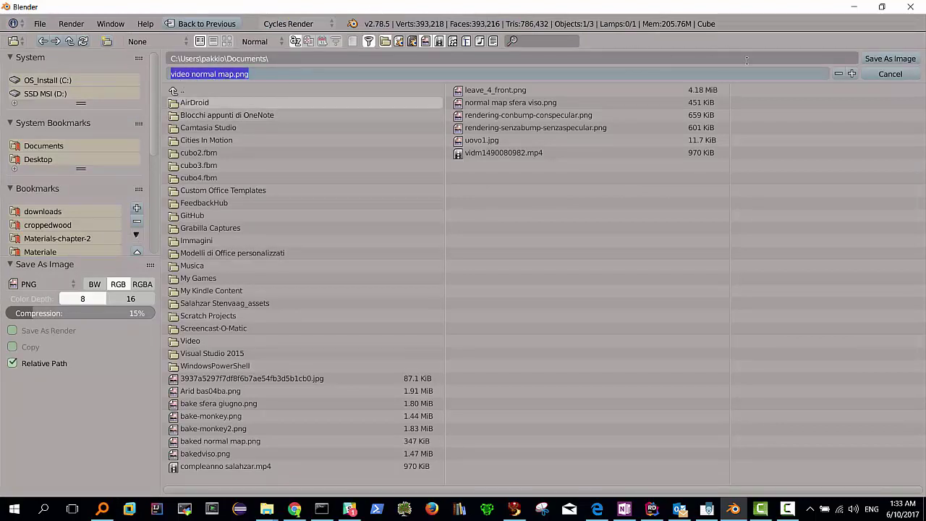
click(888, 63)
click(887, 64)
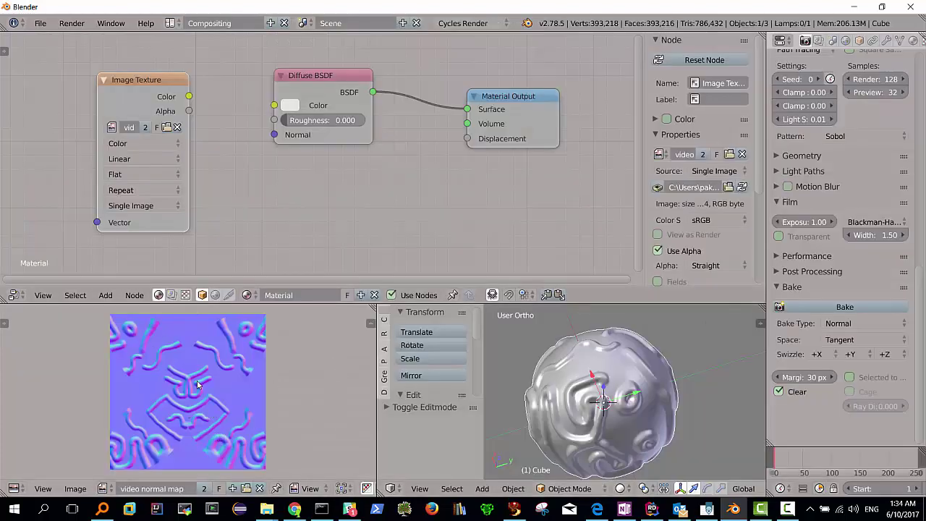
- Move the Image Texture node aside and delete the sphere's Multires modifier
click(141, 79)
drag(141, 79, 104, 68)
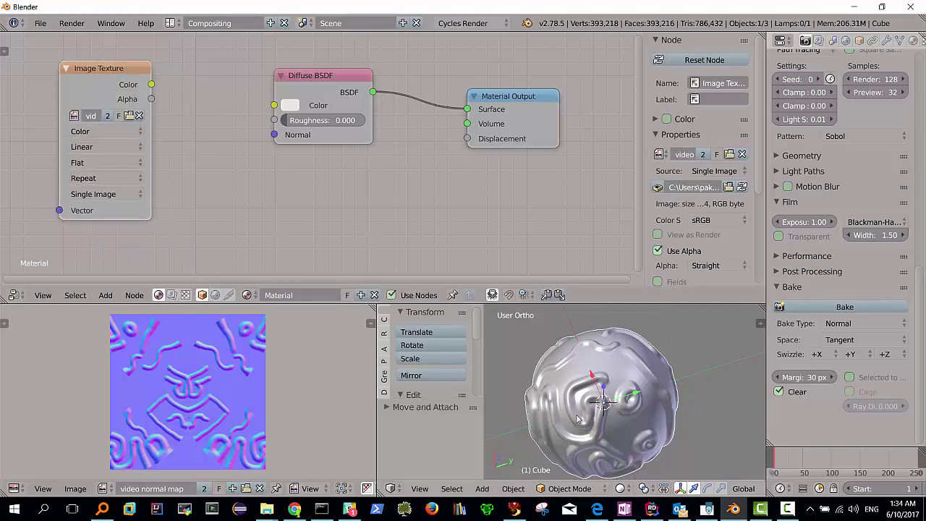
click(886, 41)
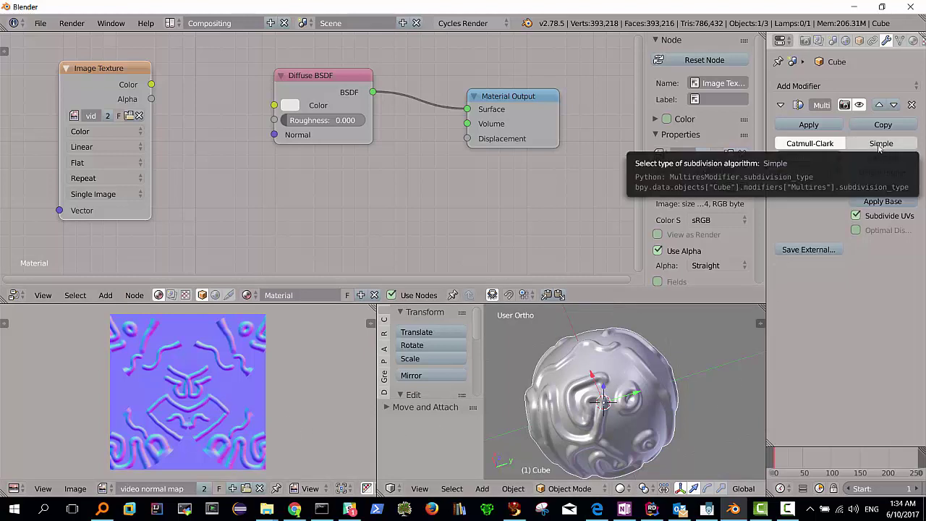
click(912, 106)
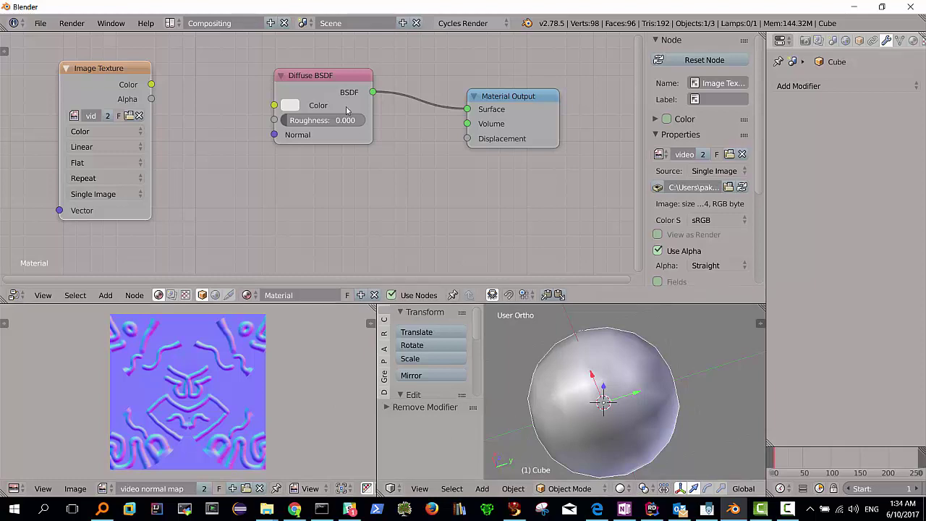
- Rearrange the Diffuse BSDF and Material Output nodes to make room
drag(341, 81, 312, 73)
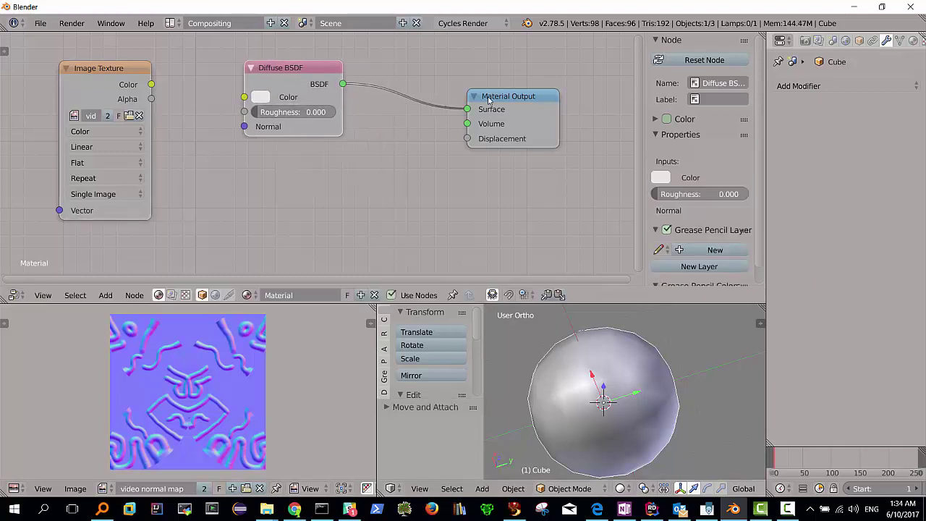
drag(501, 99, 525, 97)
click(324, 73)
drag(324, 72, 349, 69)
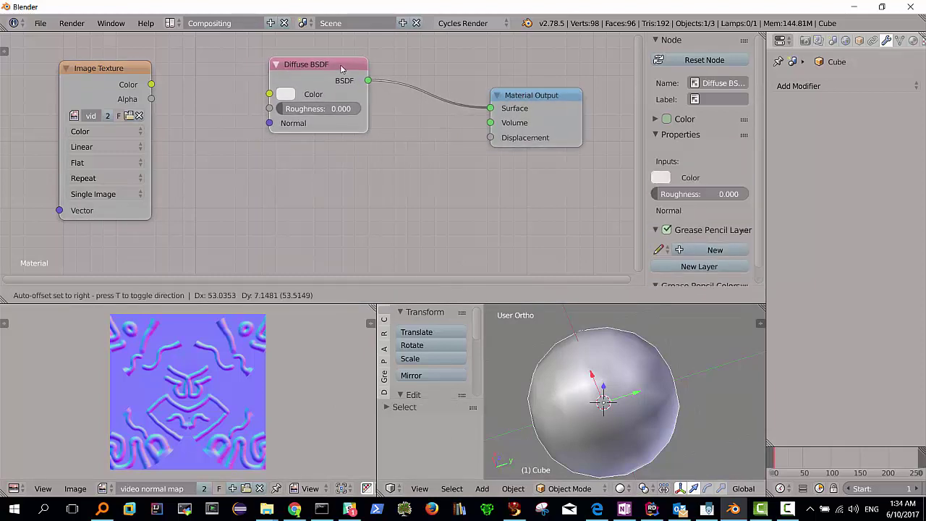
drag(518, 98, 527, 118)
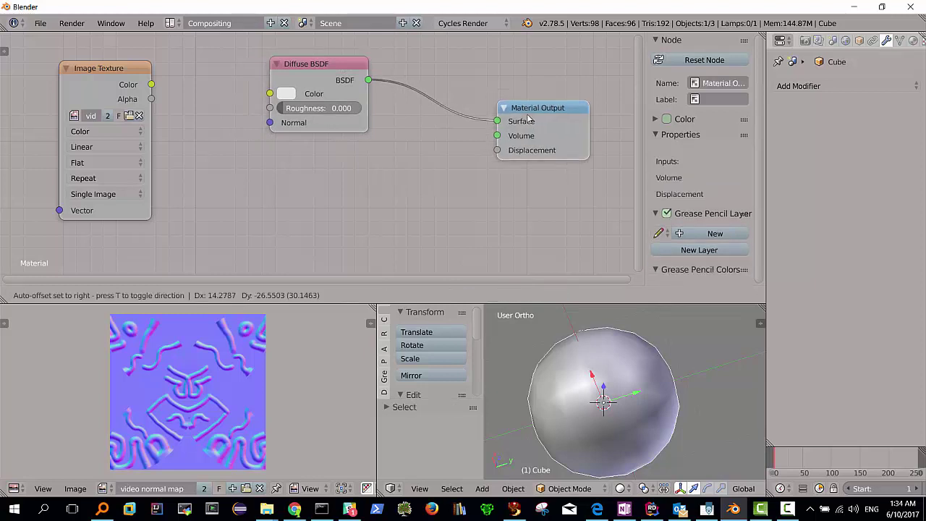
click(330, 72)
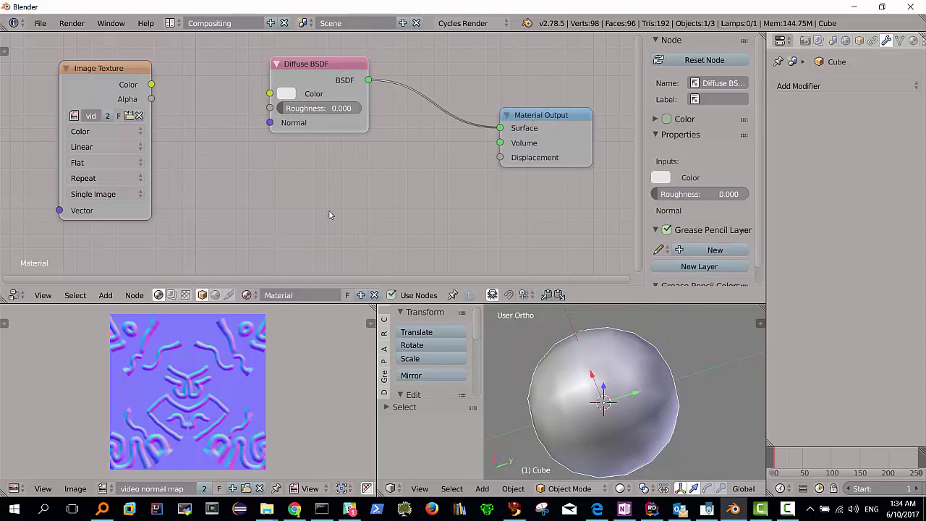
- Add a Glossy BSDF node below the Diffuse BSDF and select both
click(106, 296)
mouse_move(126, 239)
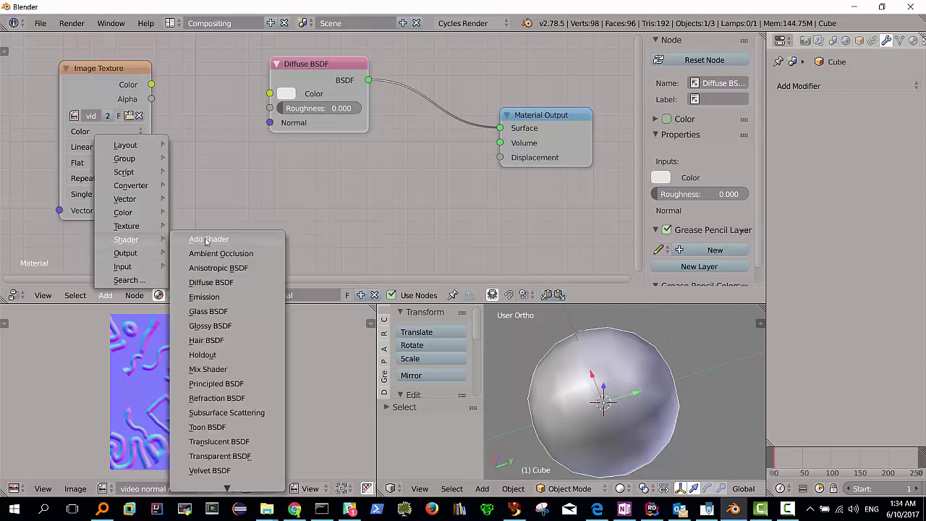
click(211, 326)
click(278, 164)
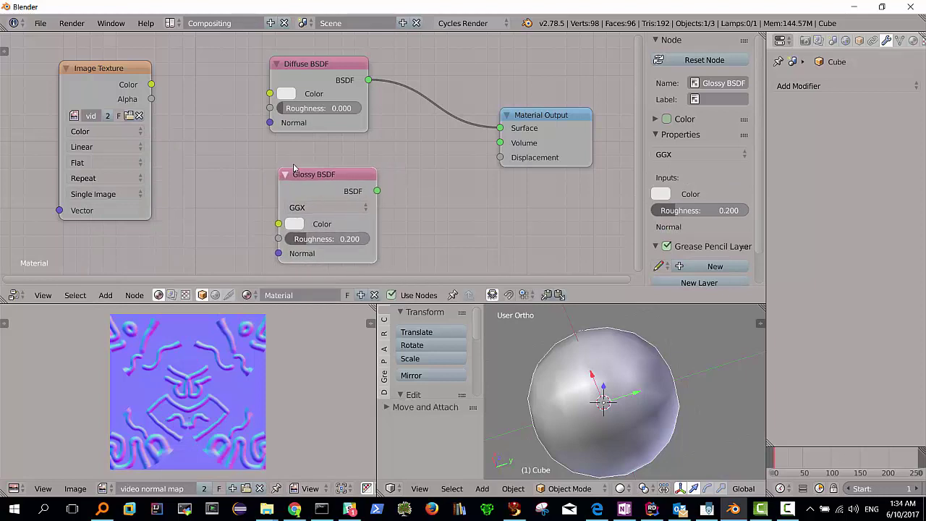
right_click(323, 65)
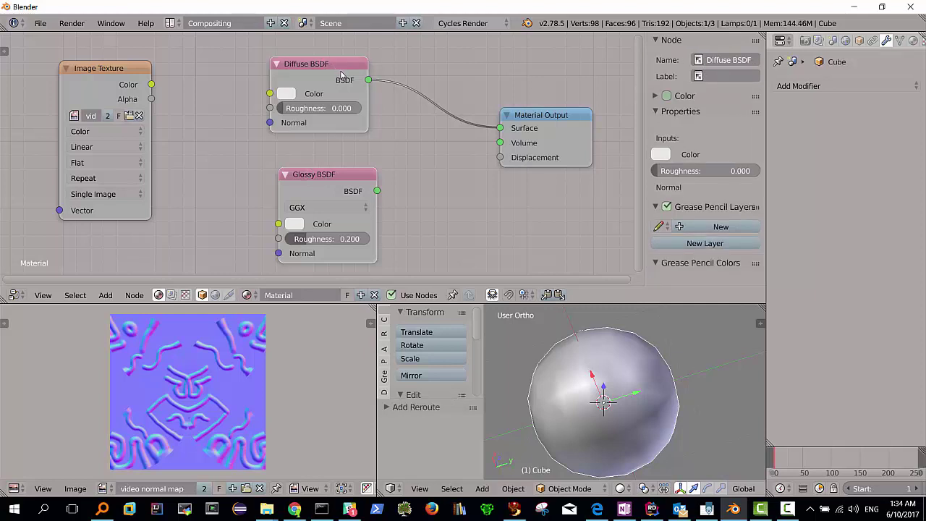
- Merge Diffuse and Glossy into a Mix Shader at 0.500 that feeds the Material Output surface
key(ctrl+0)
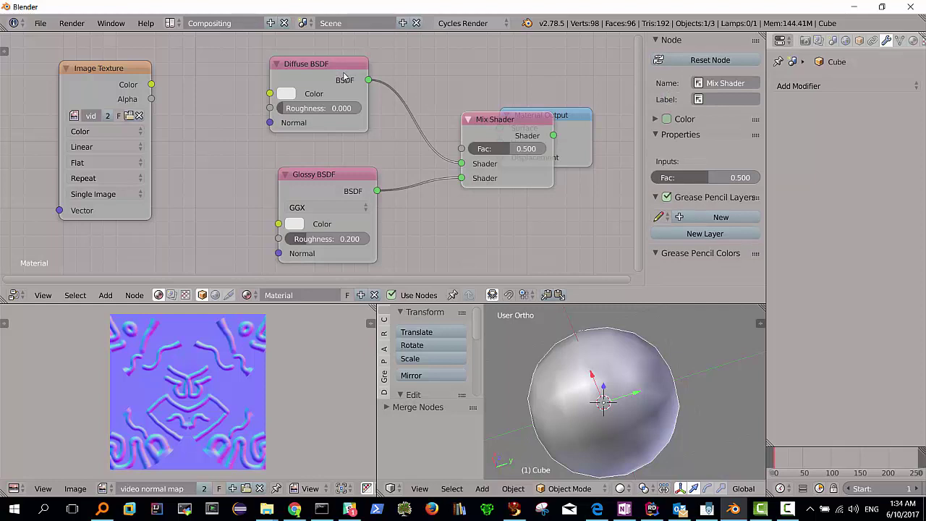
drag(568, 117, 475, 100)
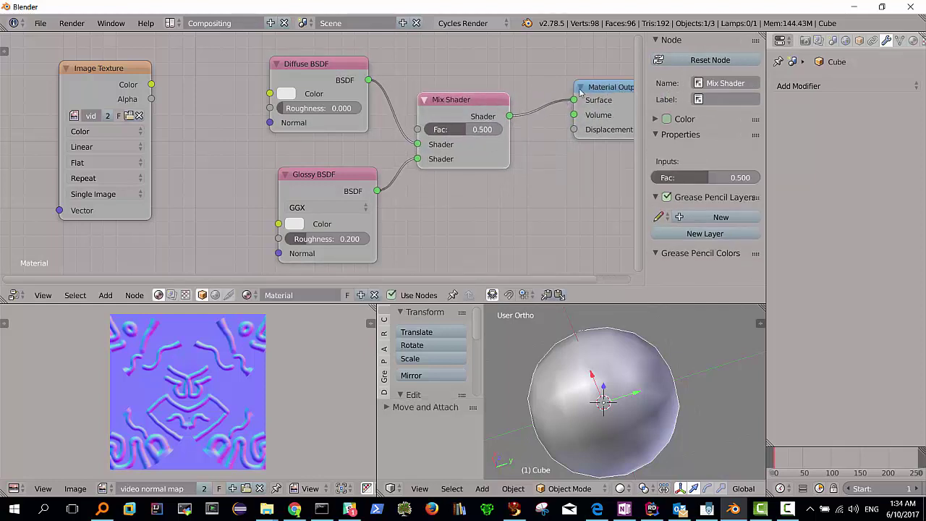
drag(607, 87, 577, 84)
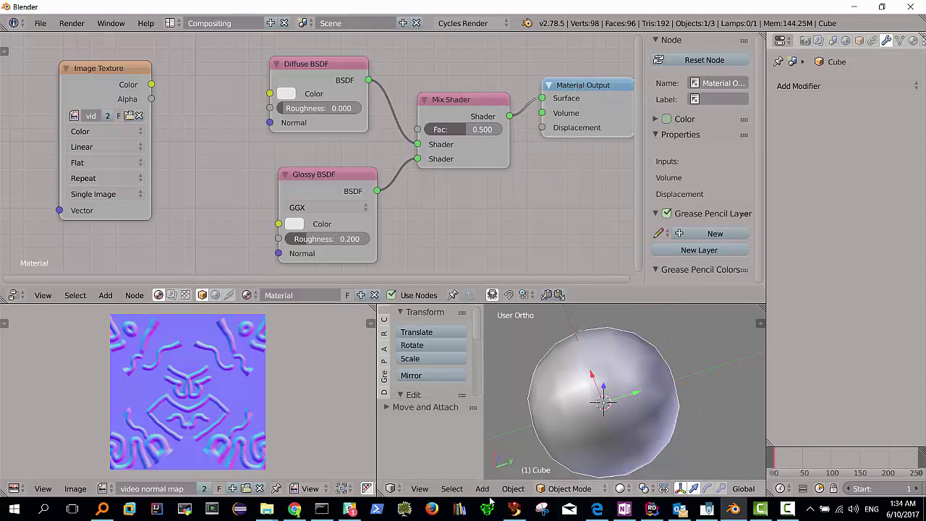
- Switch the viewport to Rendered shading and set the Mix Shader factor to 0.730
click(620, 488)
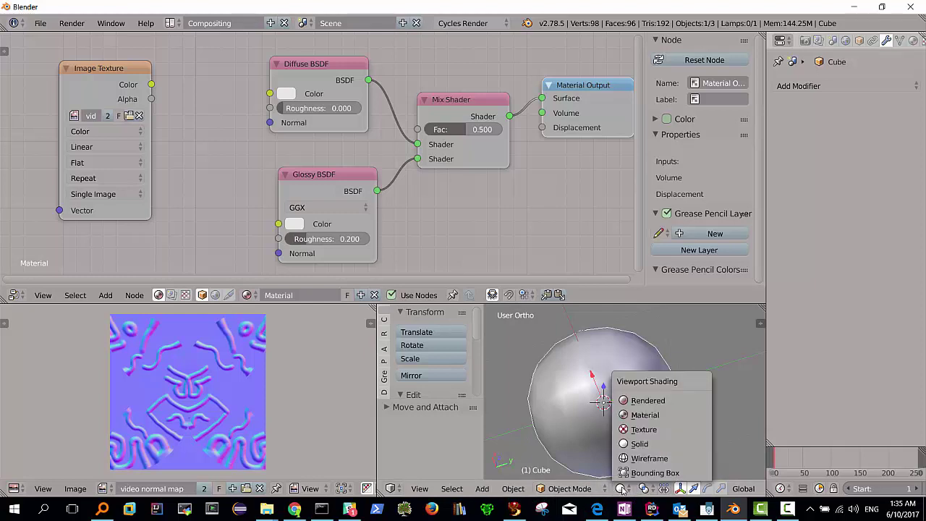
click(641, 402)
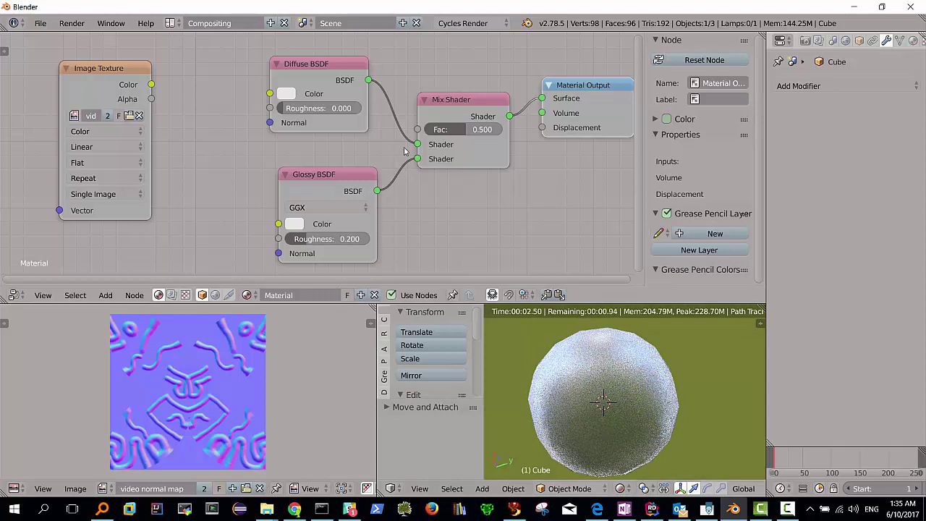
drag(450, 129, 504, 130)
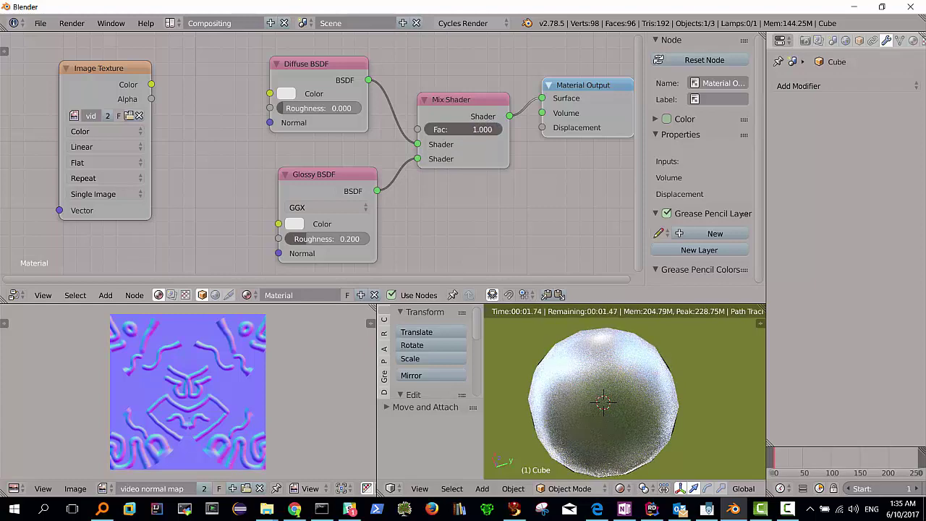
drag(503, 129, 484, 129)
- Zoom and orbit around the rendered sphere, maximising the 3D view and restoring the layout
scroll(593, 376, down, 3)
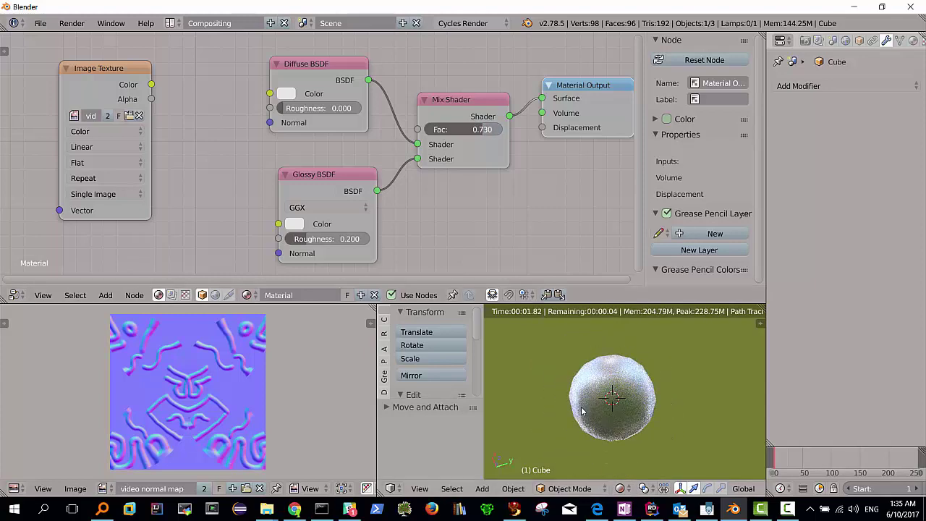
mouse_move(593, 375)
middle_down()
mouse_move(593, 430)
mouse_move(611, 410)
middle_up()
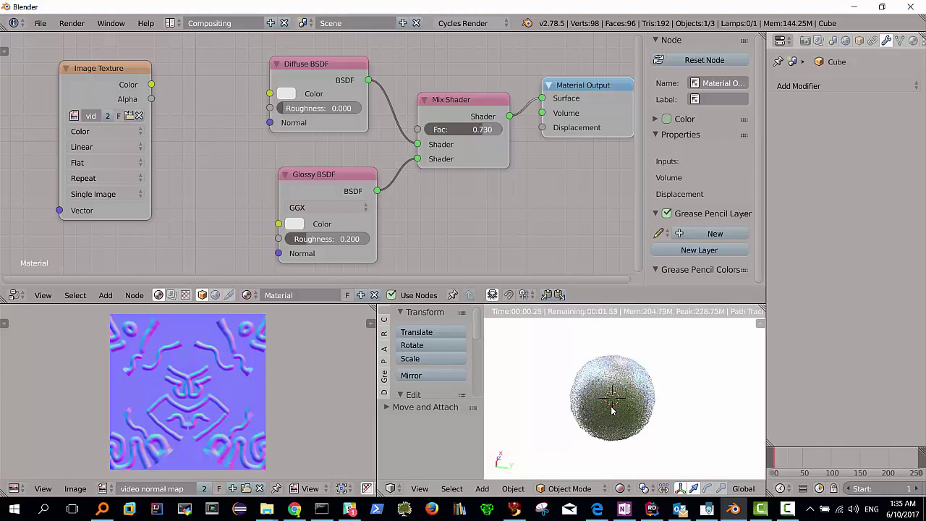
key(ctrl+Up)
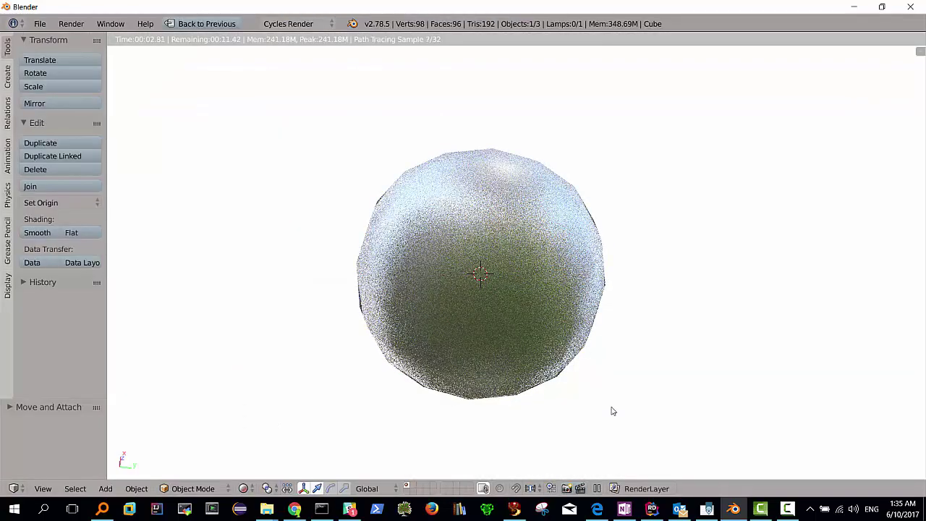
key(ctrl+Up)
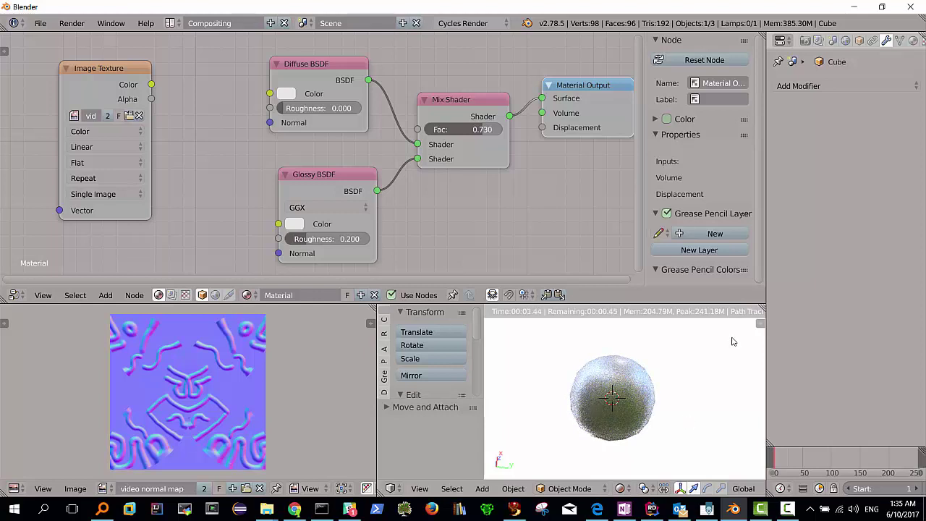
- Show the World lighting settings and reposition the Glossy, Diffuse and Image Texture nodes
click(847, 41)
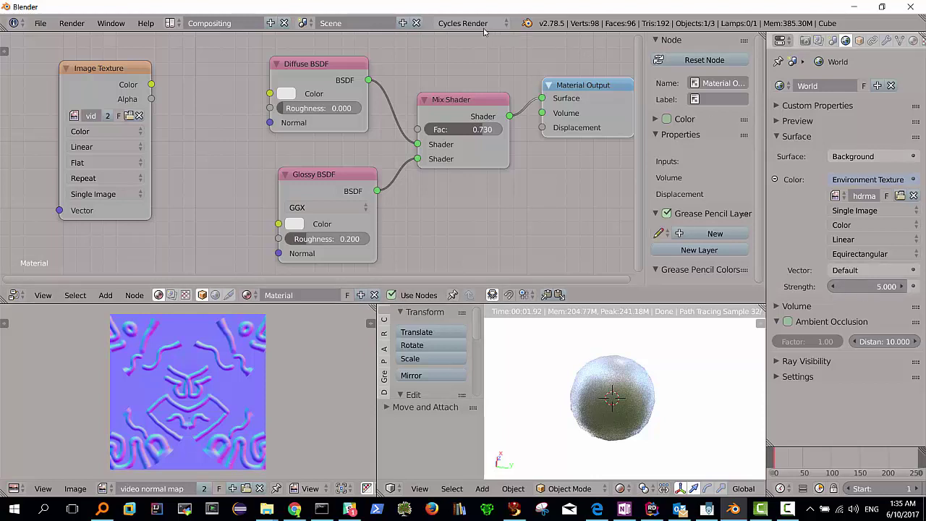
scroll(676, 398, up, 2)
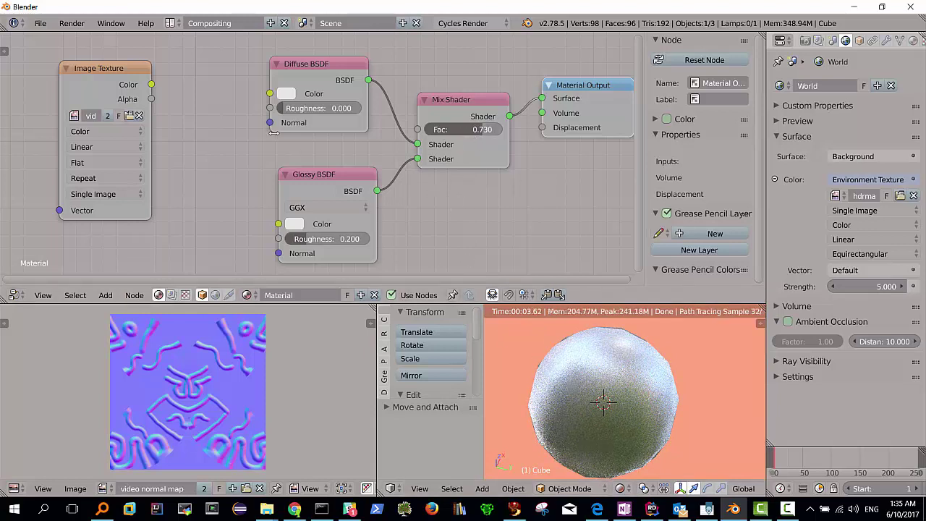
drag(322, 191, 301, 168)
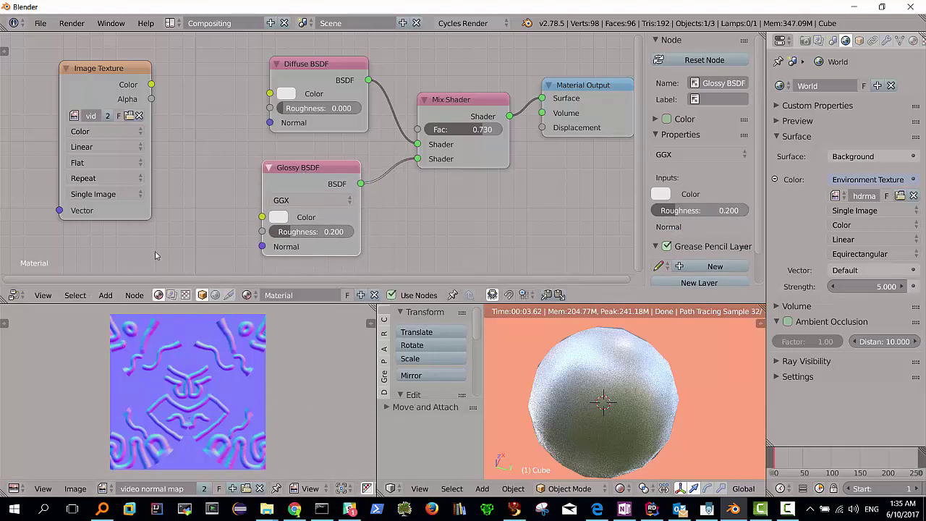
drag(106, 87, 99, 74)
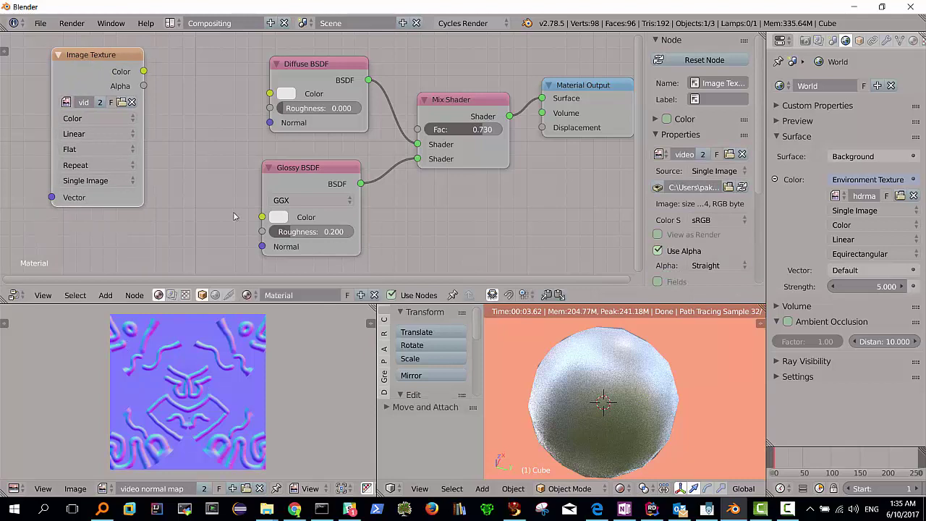
drag(304, 172, 322, 174)
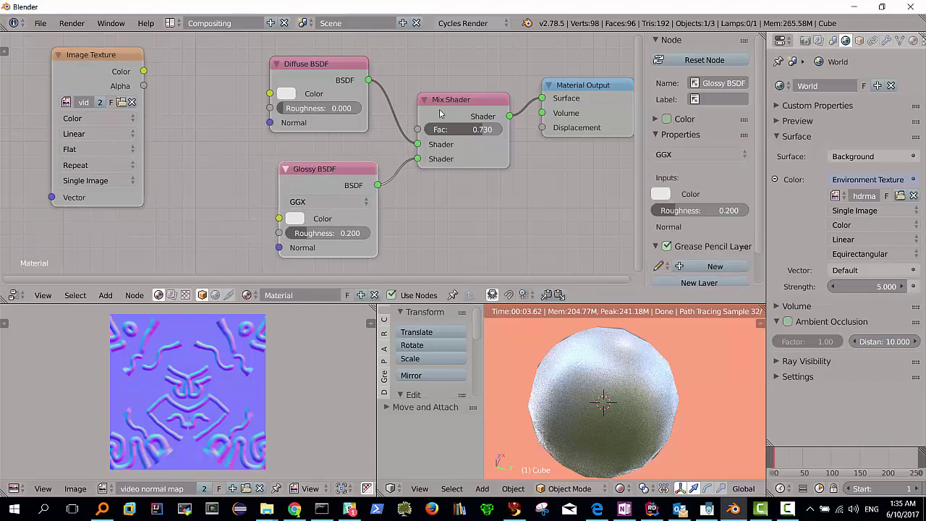
drag(329, 78, 343, 75)
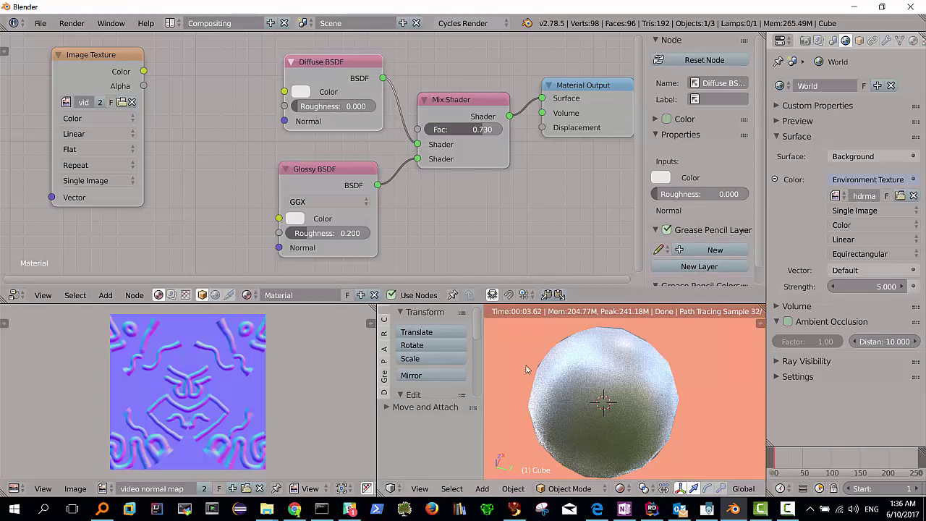
drag(108, 56, 81, 50)
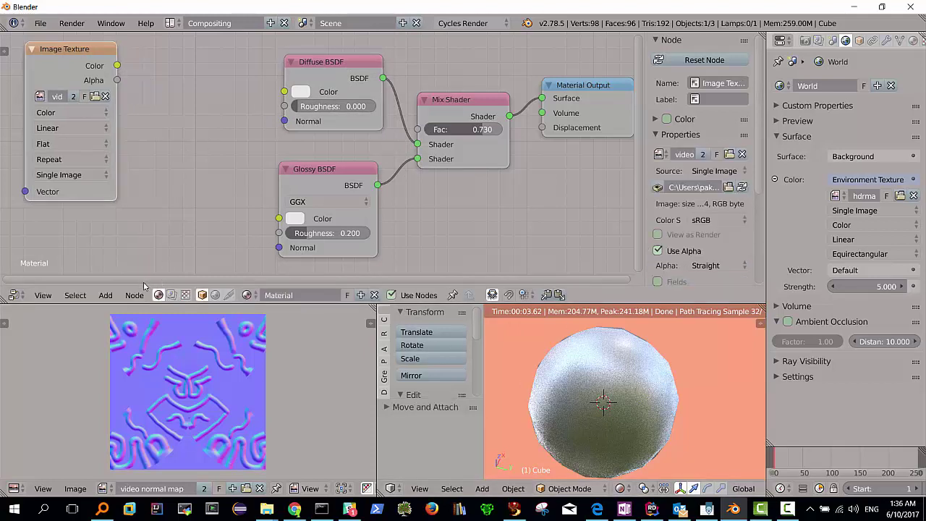
- Add a Normal Map node via search, placed left of the Glossy BSDF
click(106, 295)
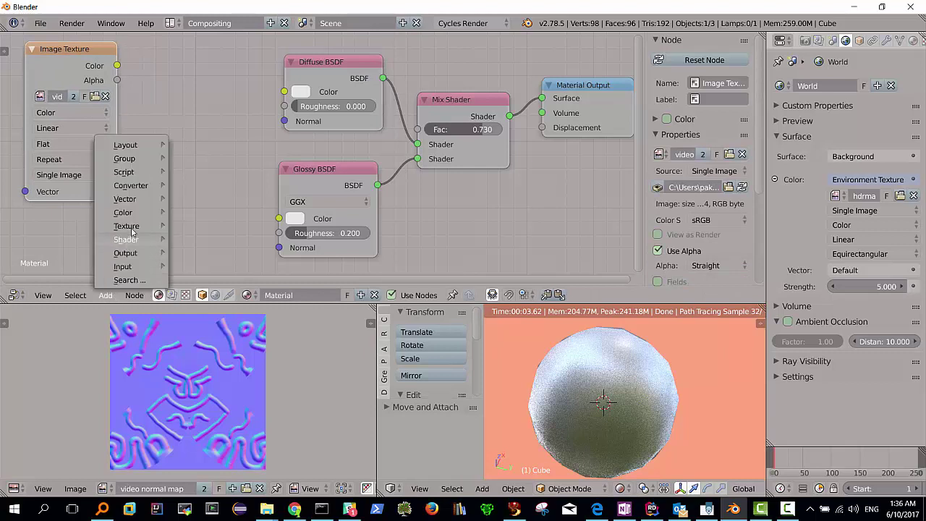
mouse_move(124, 226)
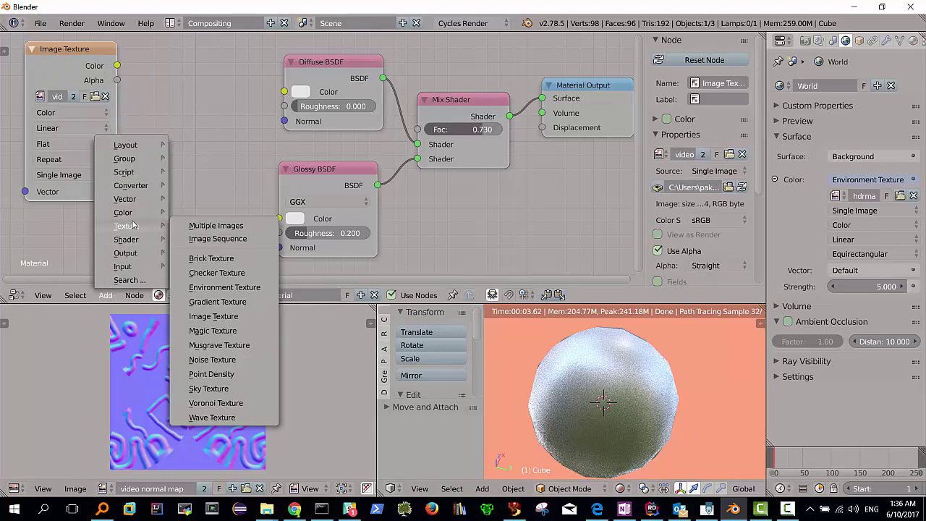
click(130, 280)
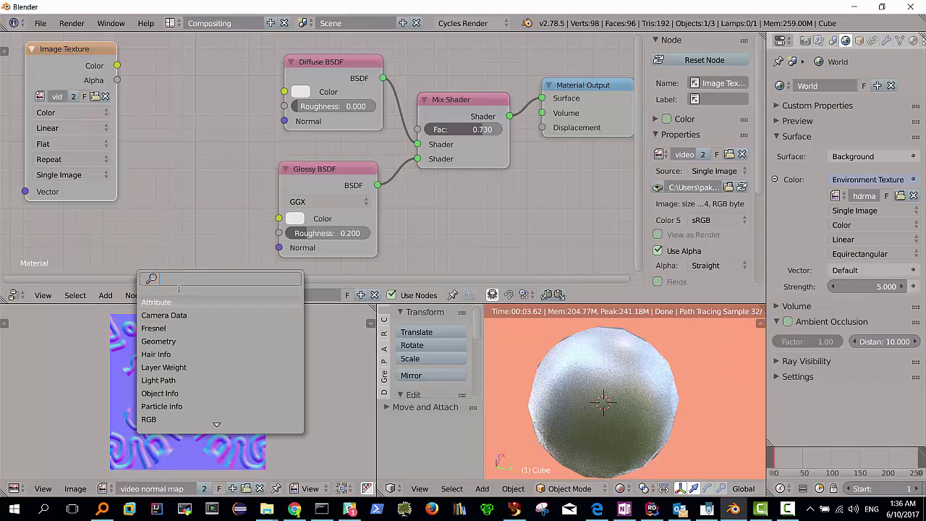
text(normal)
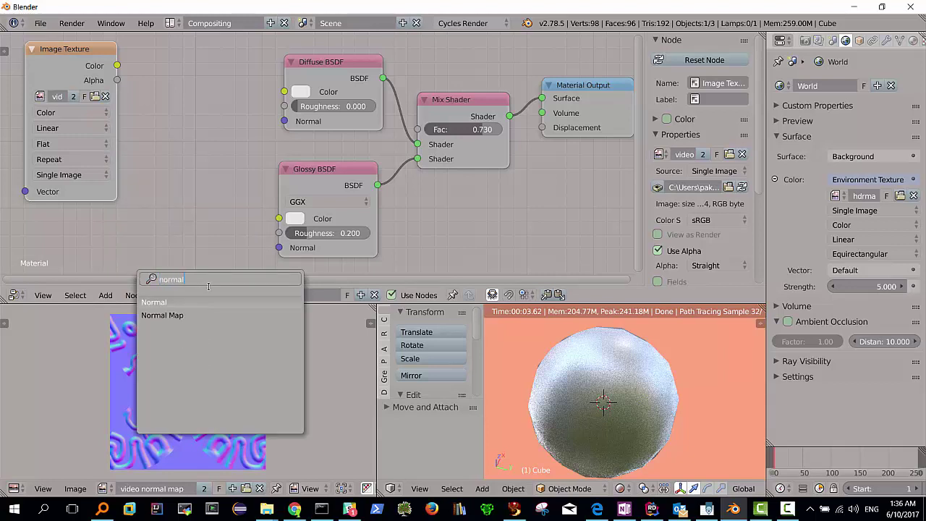
click(172, 316)
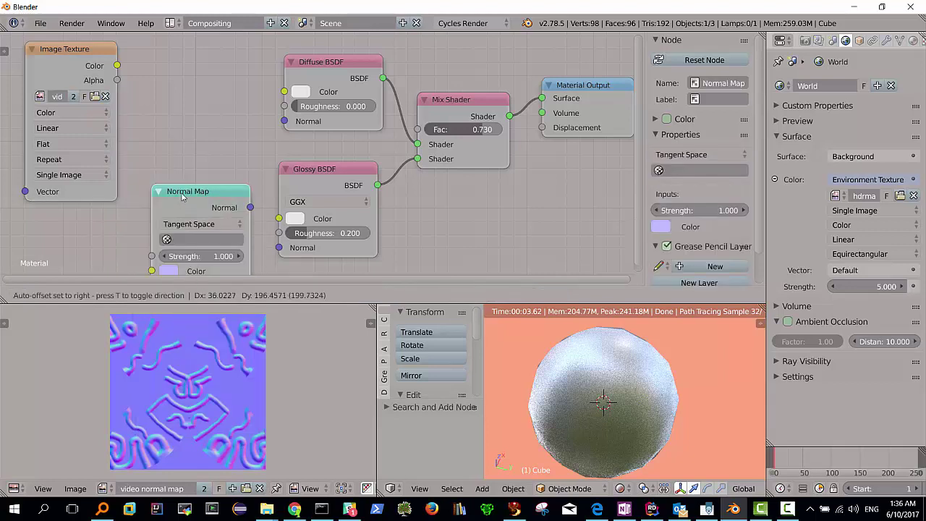
click(254, 174)
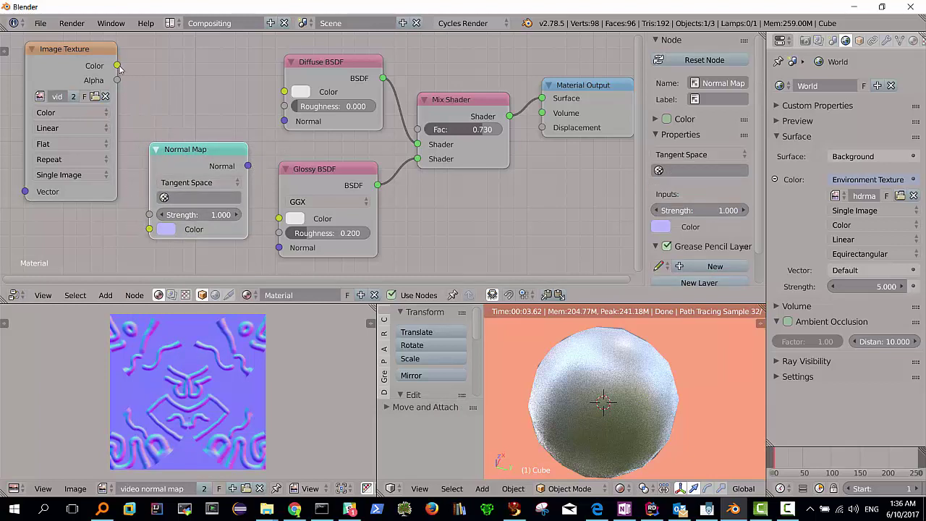
- Link the image colour into the Normal Map, and its output into both BSDF Normal inputs
drag(118, 66, 144, 226)
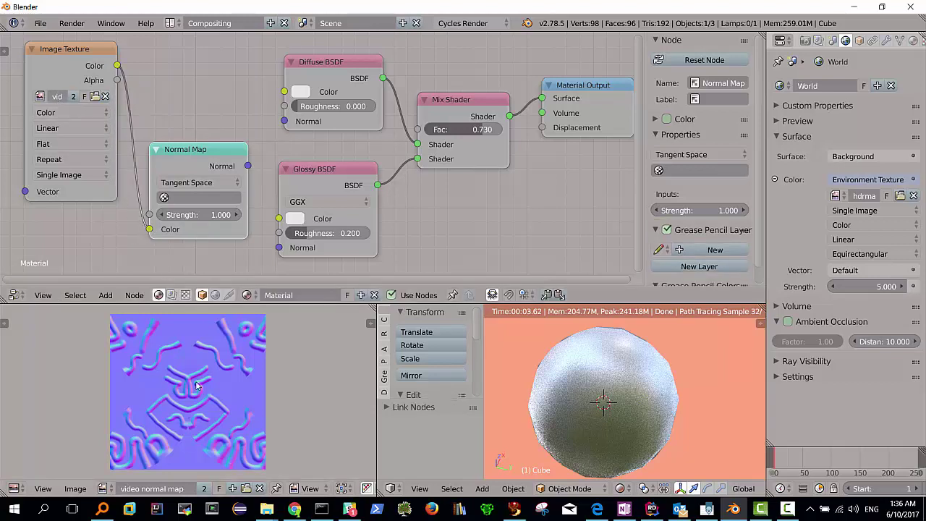
drag(249, 165, 279, 247)
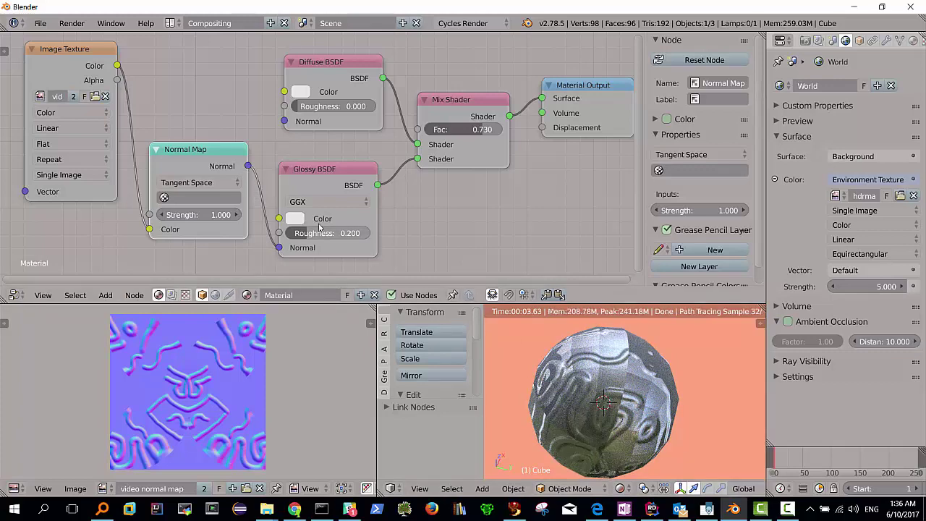
drag(248, 166, 285, 121)
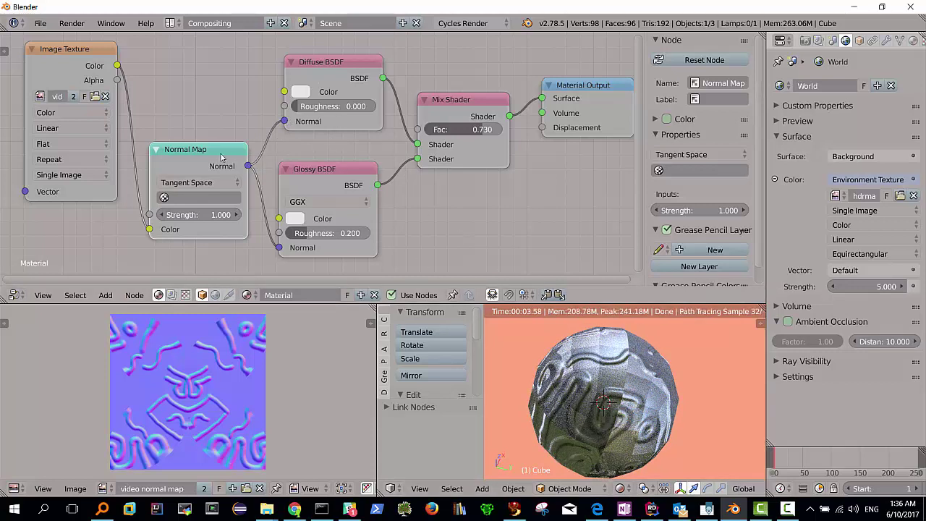
drag(218, 157, 209, 148)
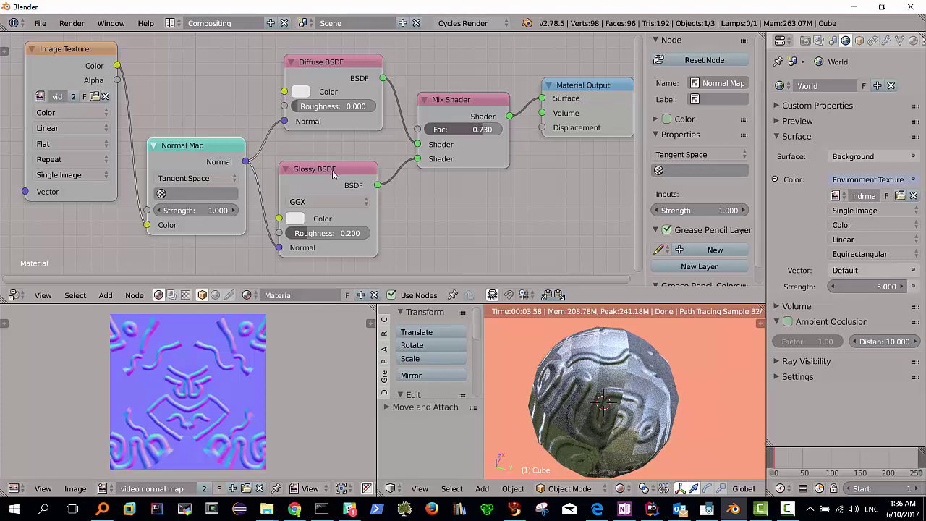
click(209, 148)
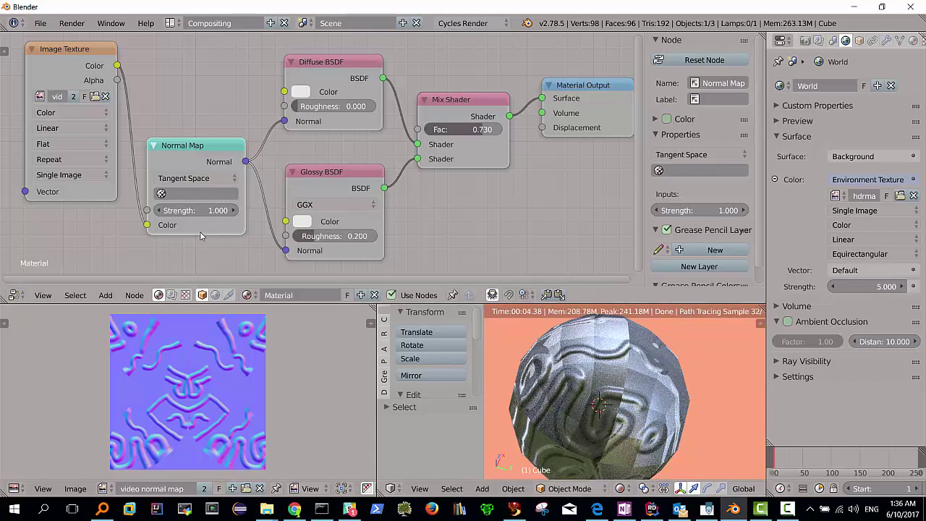
- Set the normal map image's Color Space to Non-Color Data and orbit to check the relief
click(60, 113)
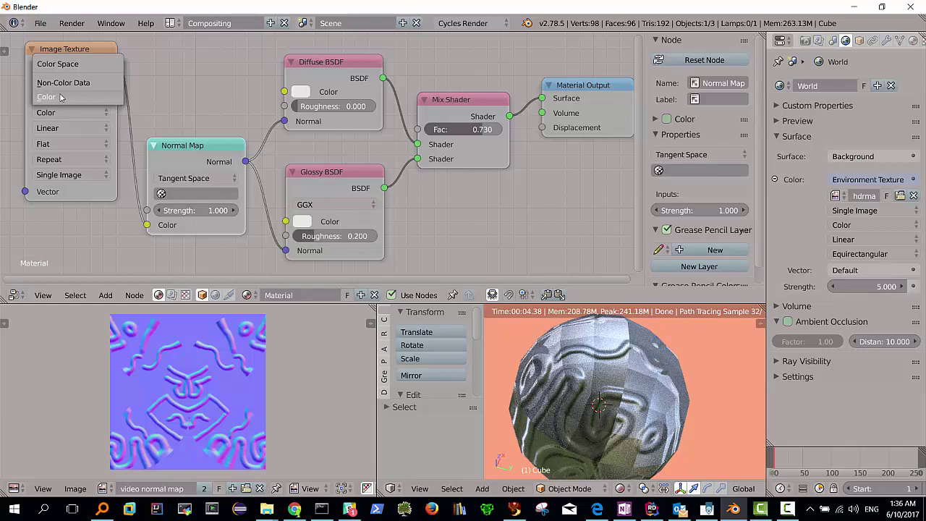
click(65, 83)
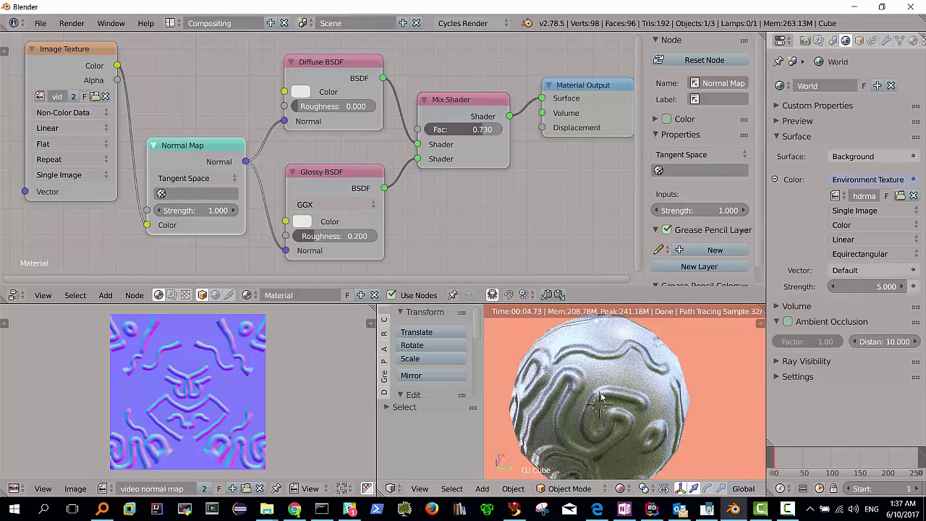
mouse_move(600, 396)
middle_down()
mouse_move(612, 402)
mouse_move(567, 429)
middle_up()
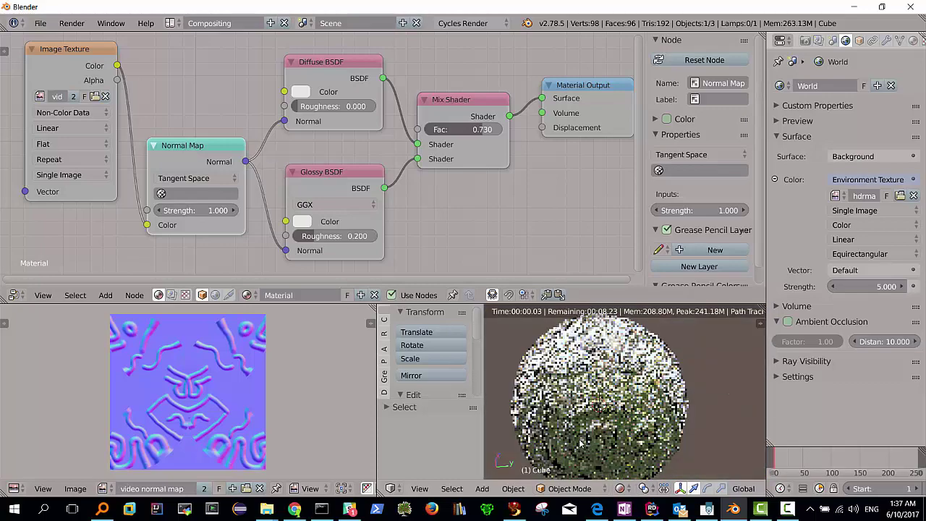
mouse_move(568, 429)
middle_down()
mouse_move(586, 401)
mouse_move(593, 407)
middle_up()
scroll(593, 407, down, 2)
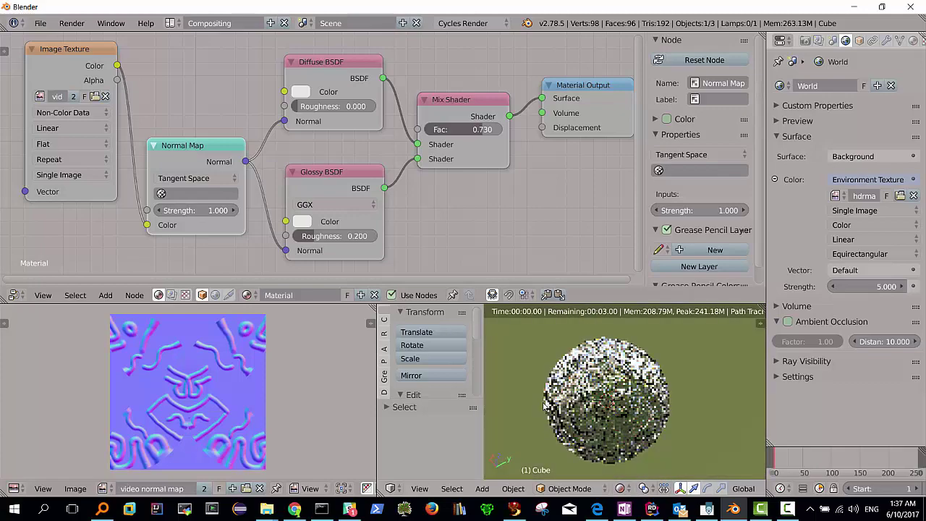
scroll(611, 416, up, 2)
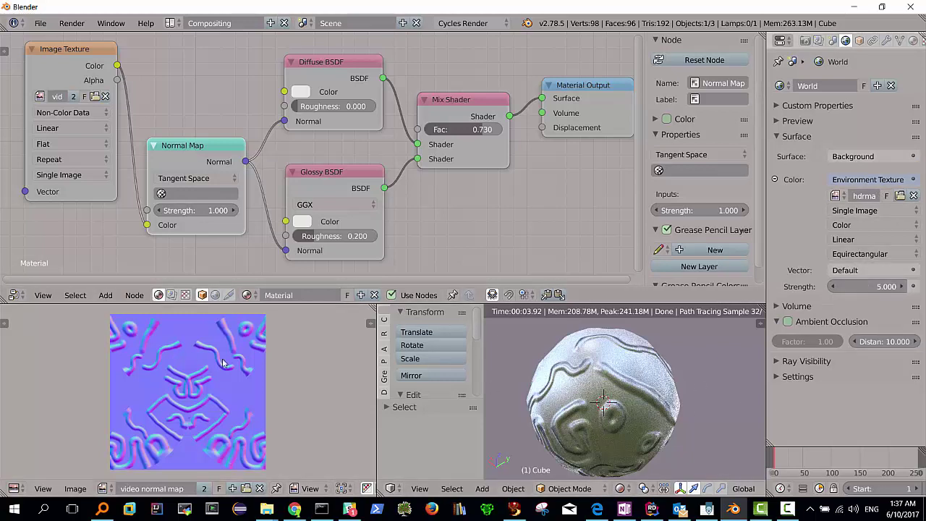
- Space out the Normal Map, Diffuse, Glossy, Mix Shader and Material Output nodes
drag(187, 147, 185, 91)
drag(328, 64, 345, 61)
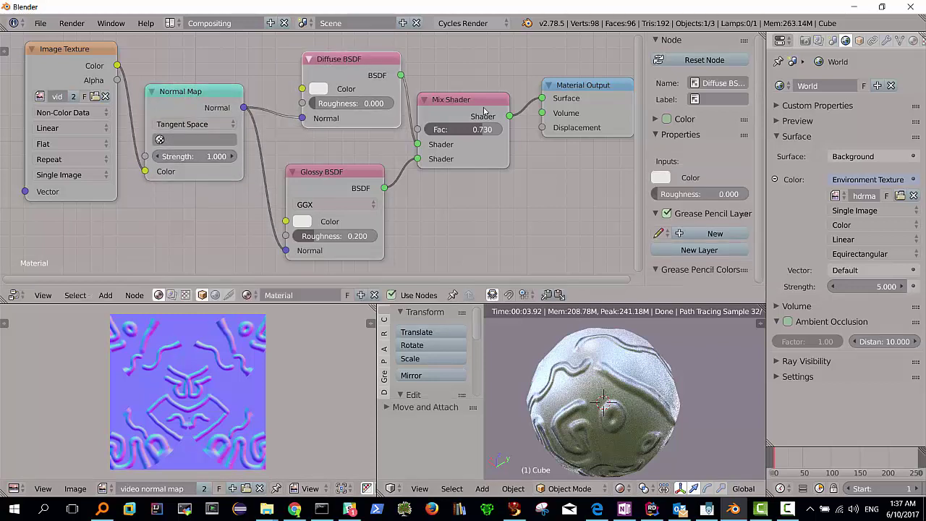
mouse_move(483, 109)
mouse_down()
mouse_move(566, 94)
mouse_move(477, 91)
mouse_up()
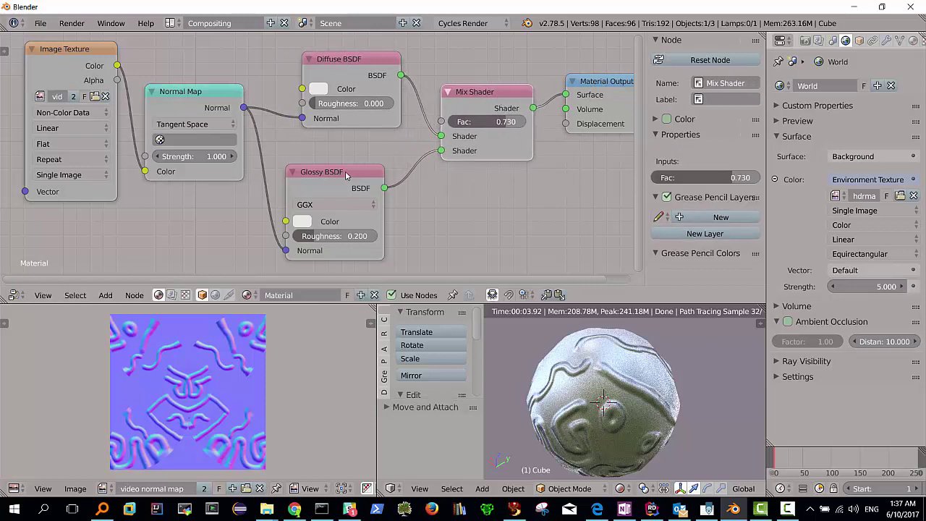
drag(348, 173, 380, 162)
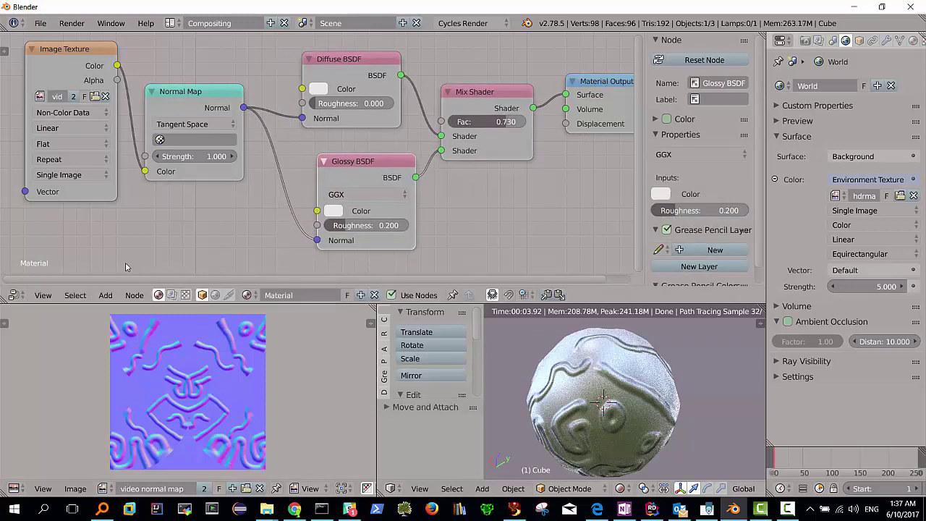
- Add a second Image Texture node below the first one
click(106, 296)
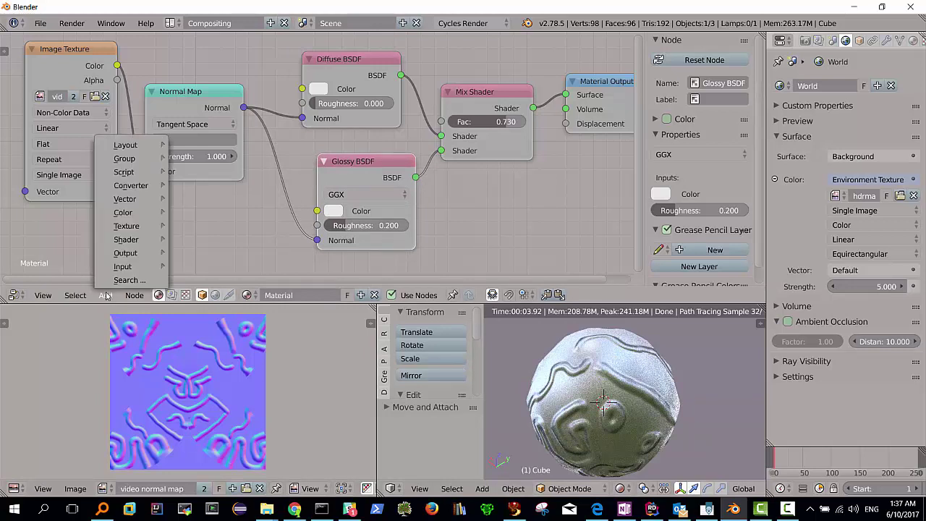
mouse_move(127, 225)
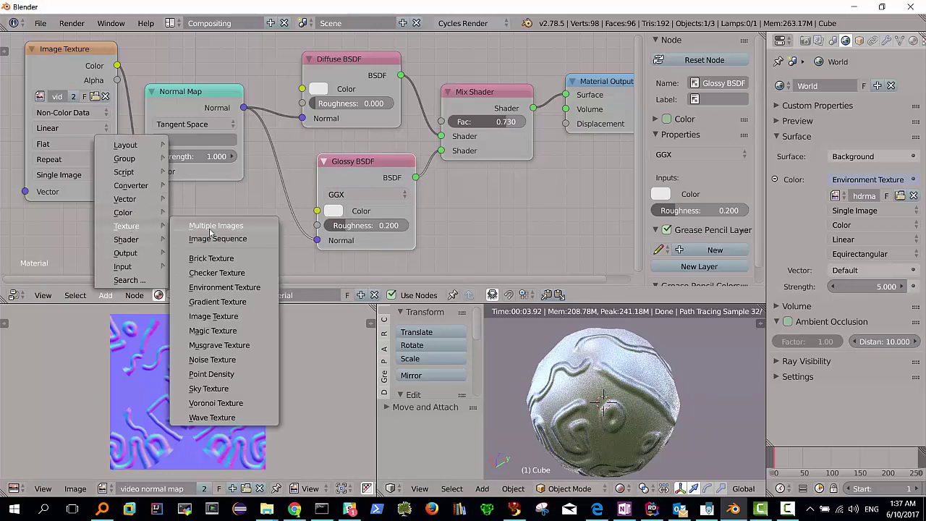
click(213, 316)
click(131, 194)
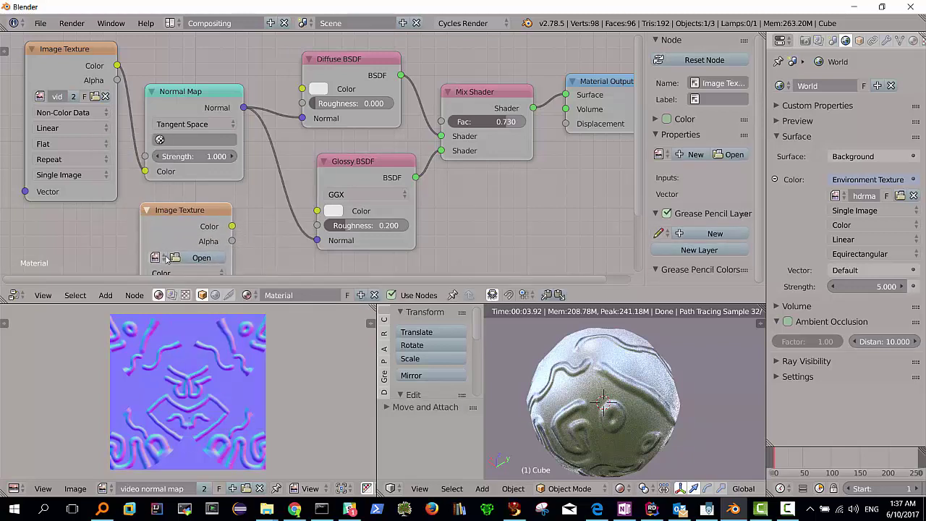
- Create a black 1024×1024 image named 'video diffuse' and assign it to the new node
click(76, 488)
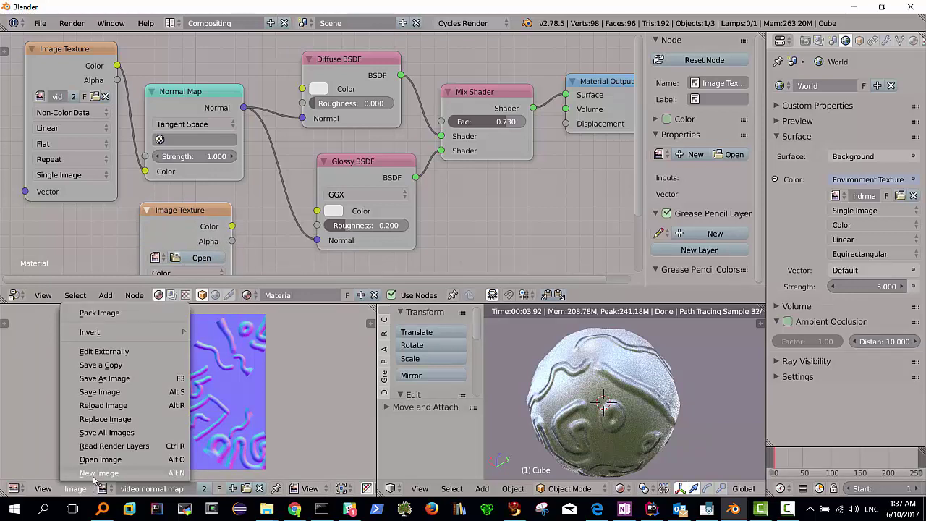
click(99, 472)
click(159, 379)
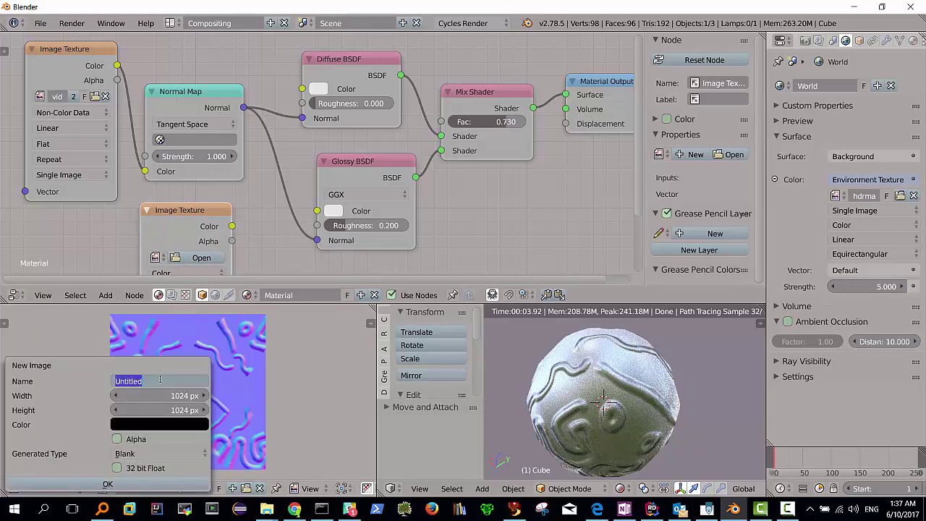
text(video diffuse)
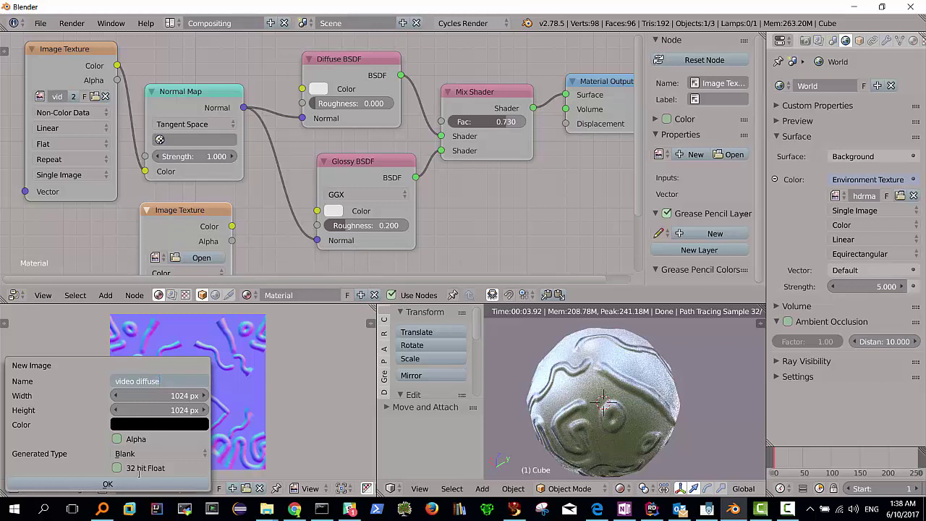
click(108, 484)
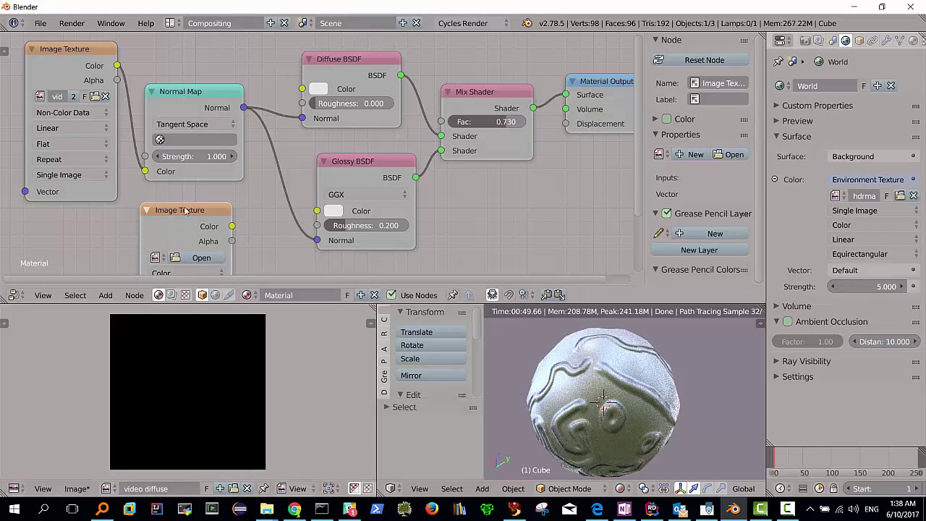
click(156, 258)
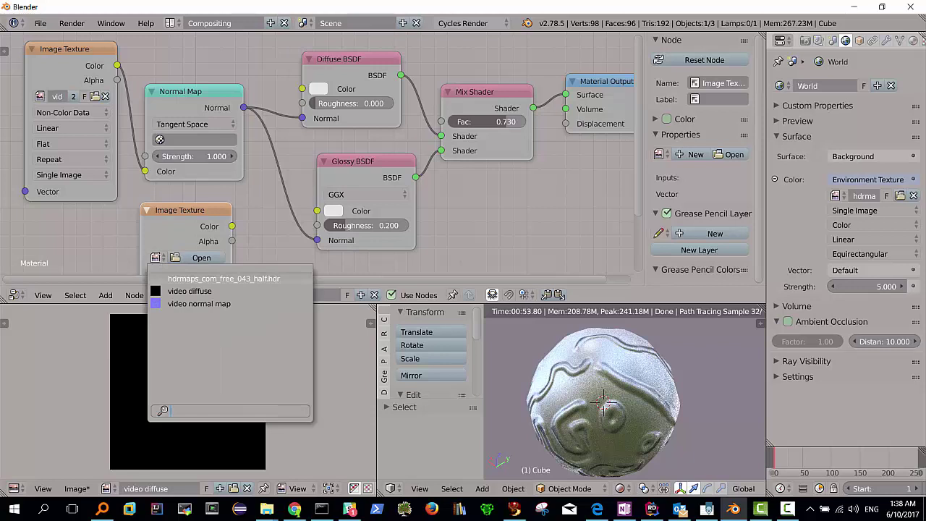
click(169, 290)
drag(180, 213, 177, 207)
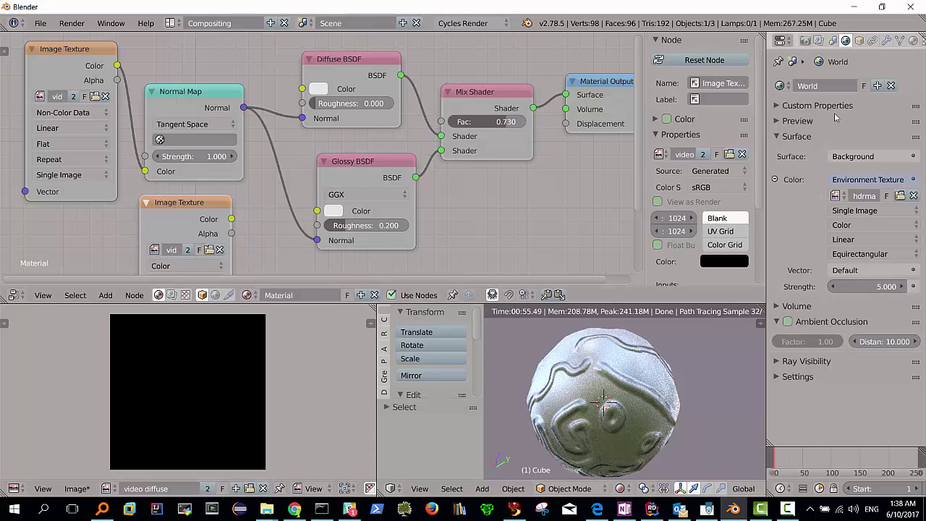
- In the Render properties, set Bake Type to Combined and bake into video diffuse
click(805, 40)
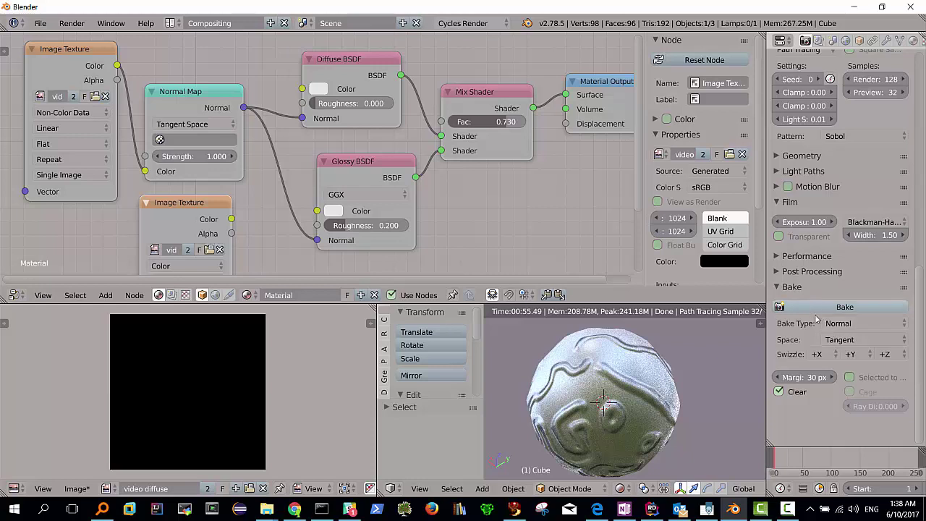
click(839, 325)
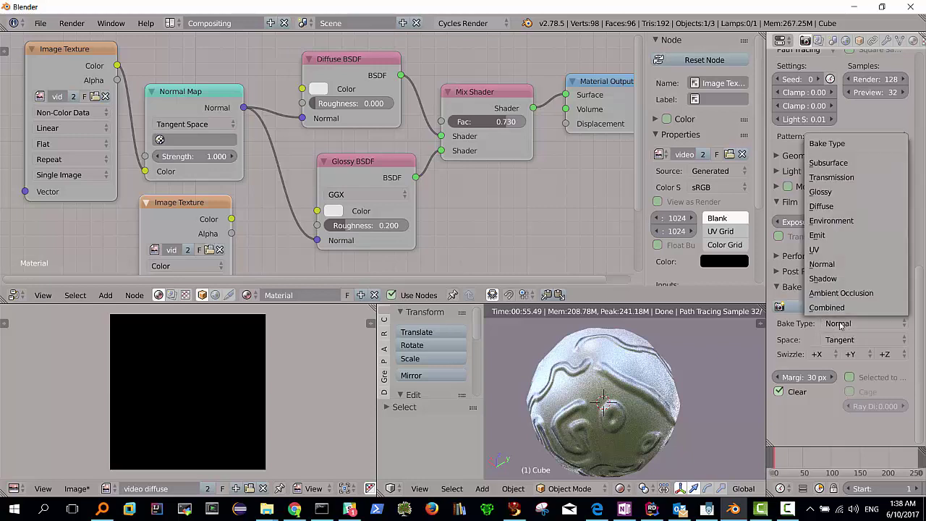
click(827, 308)
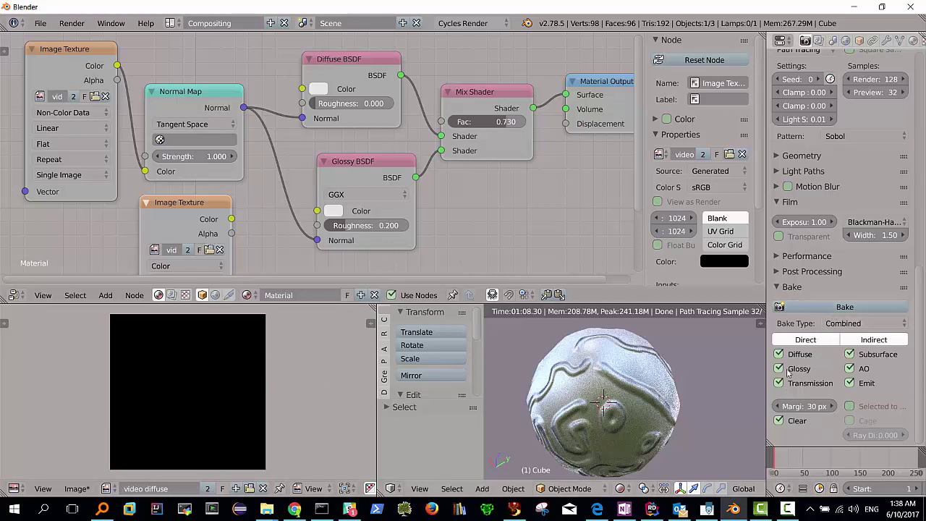
click(844, 308)
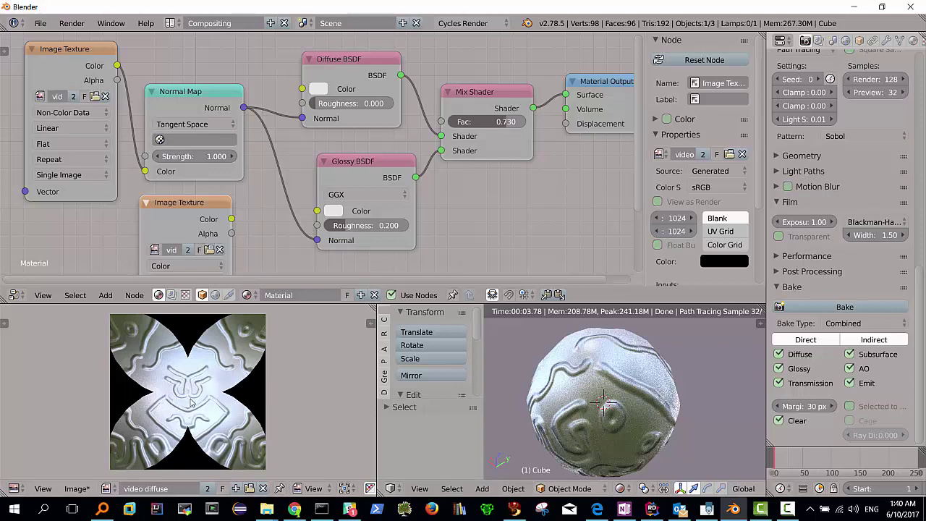
- Save the baked image to Documents as video diffuse.png
click(78, 489)
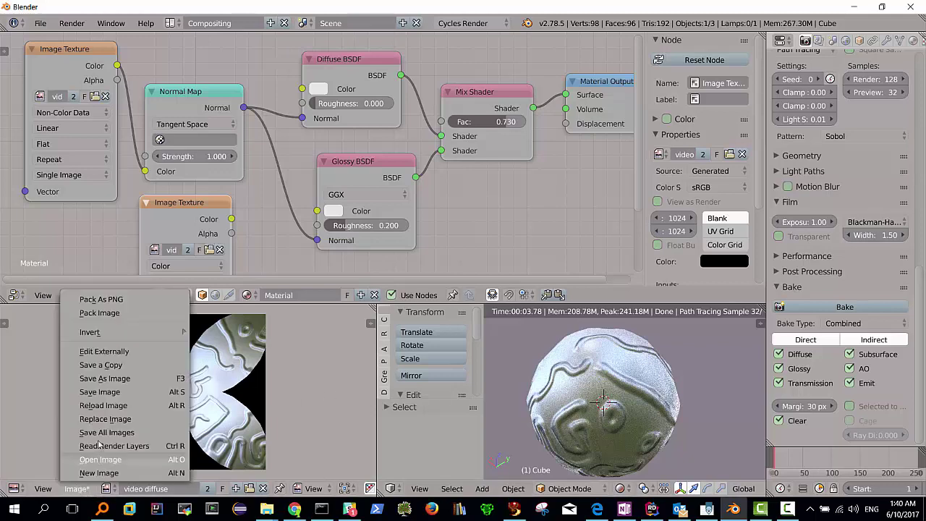
click(105, 379)
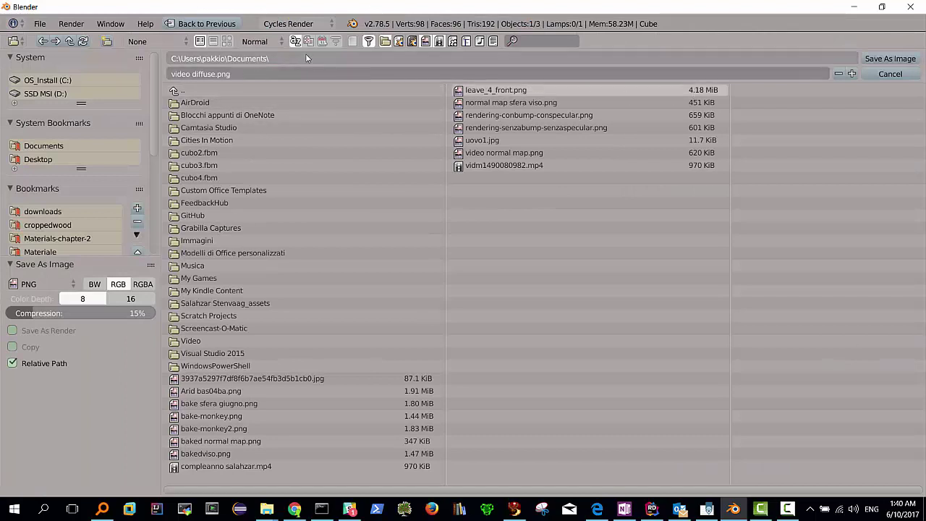
click(321, 42)
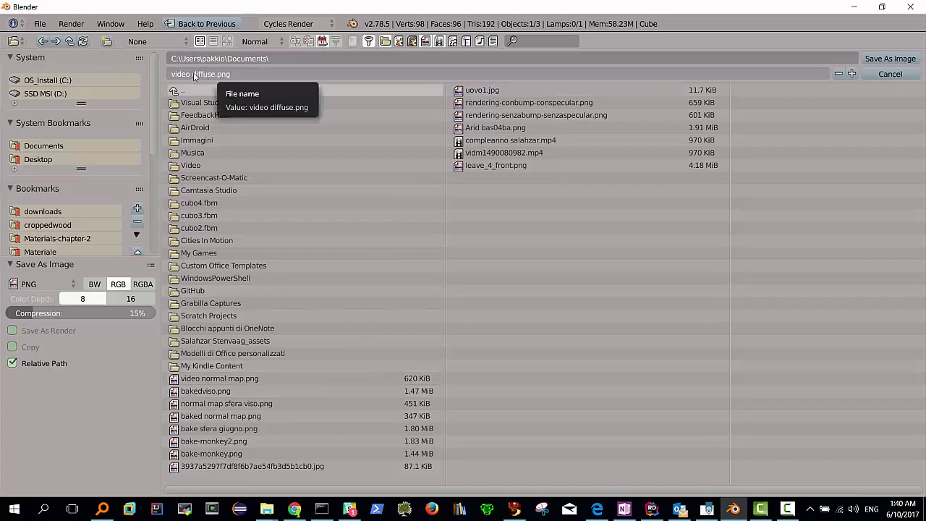
click(885, 62)
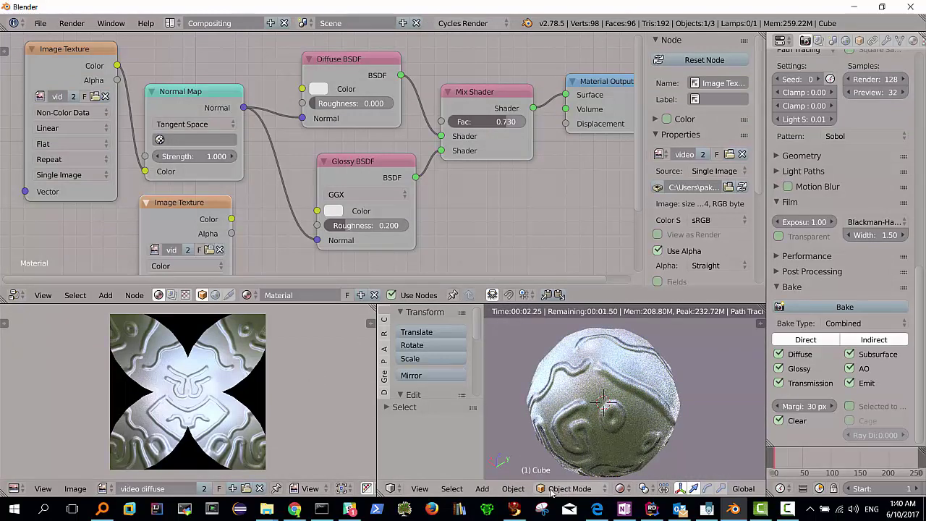
- Switch to Material shading and export the sphere as 'video sfera normal map.dae' with the SL+Open Sim preset
click(619, 489)
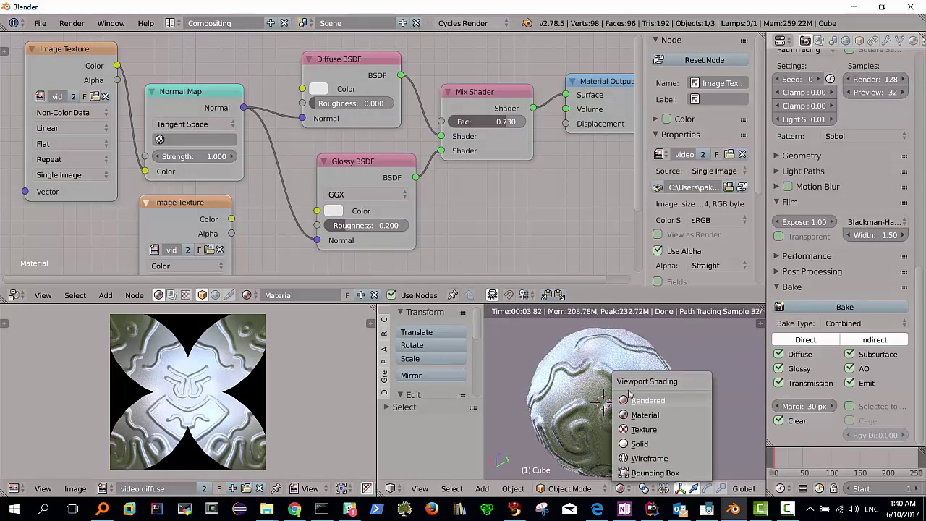
click(642, 415)
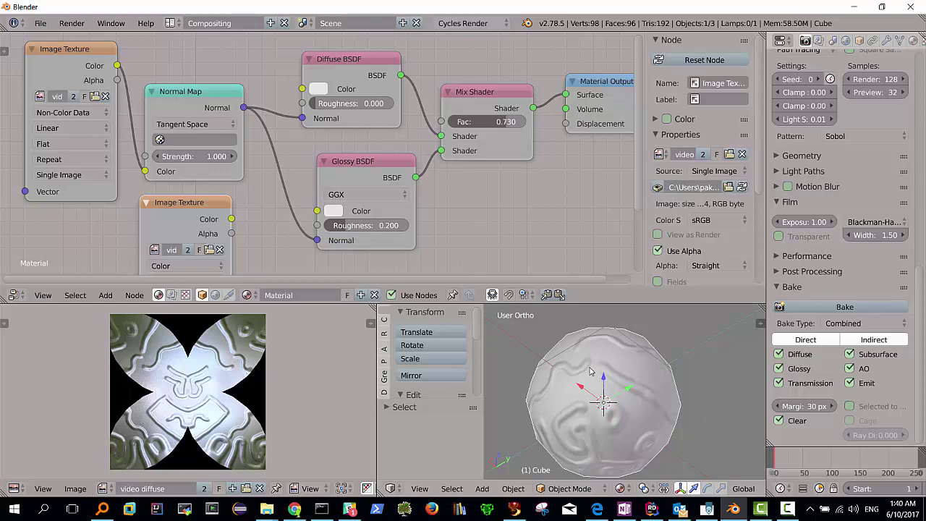
click(40, 23)
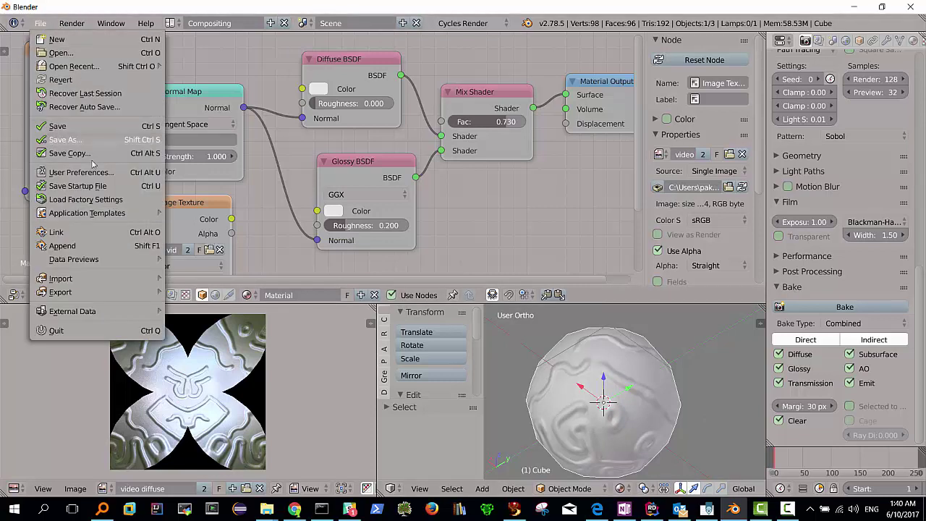
mouse_move(61, 292)
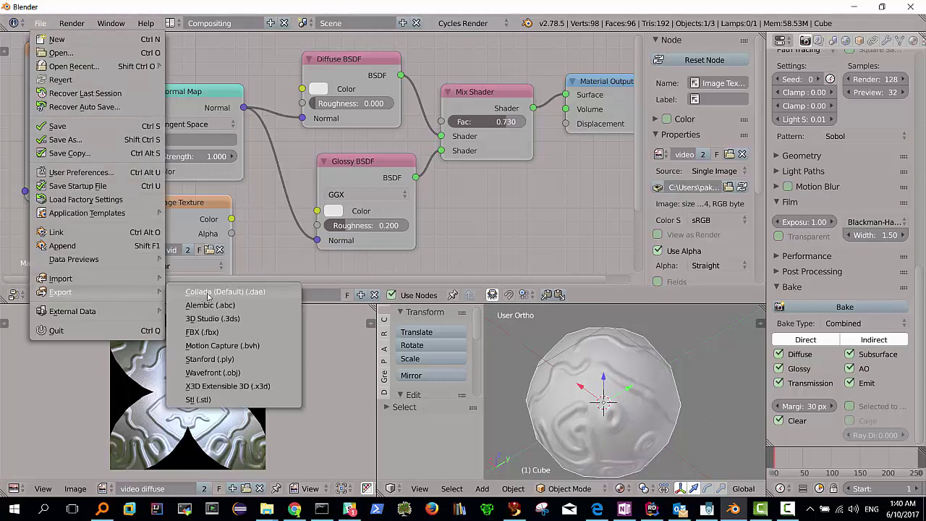
click(214, 295)
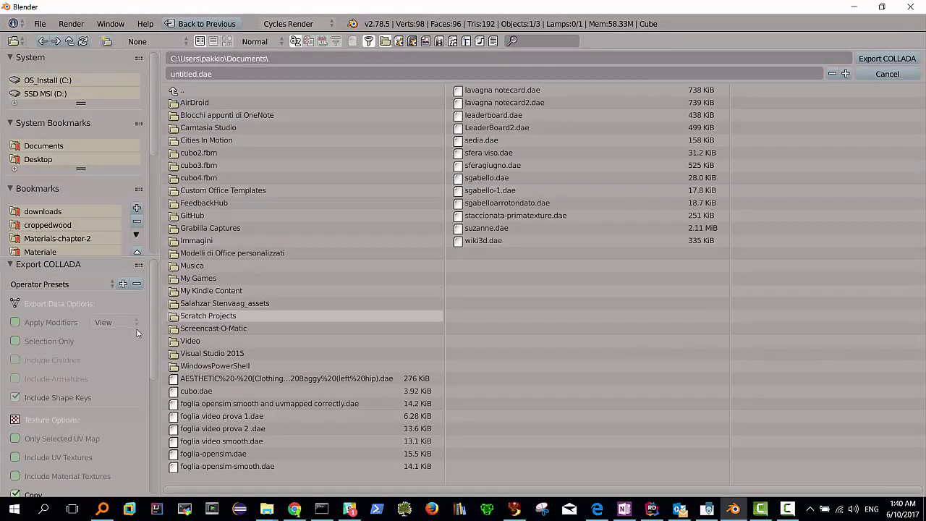
click(97, 284)
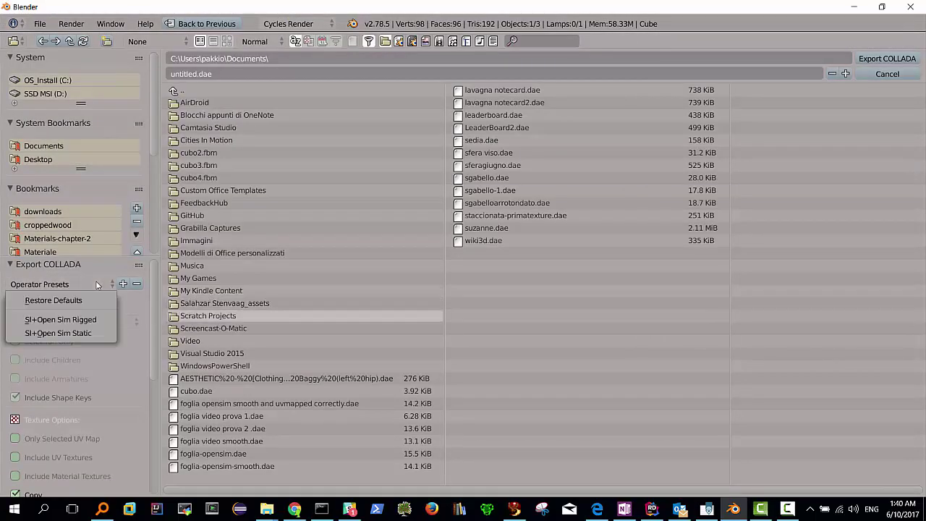
click(68, 333)
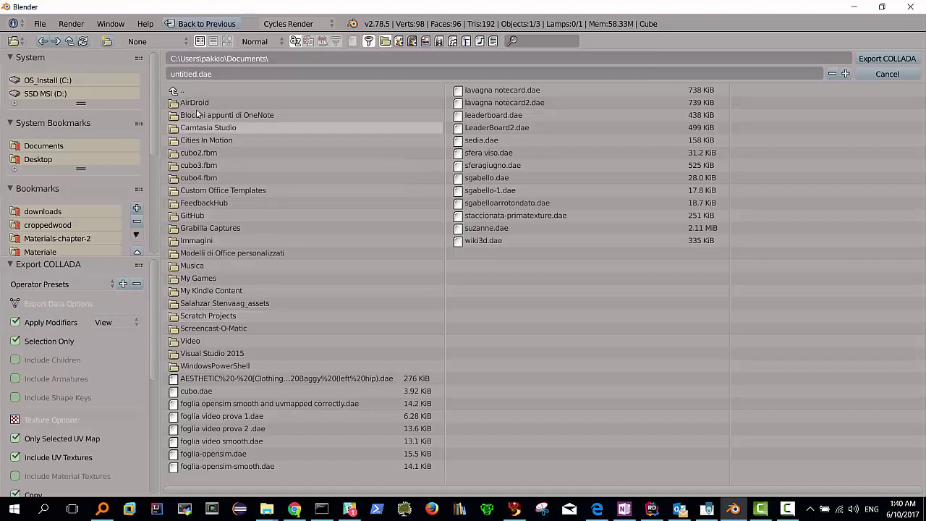
click(185, 73)
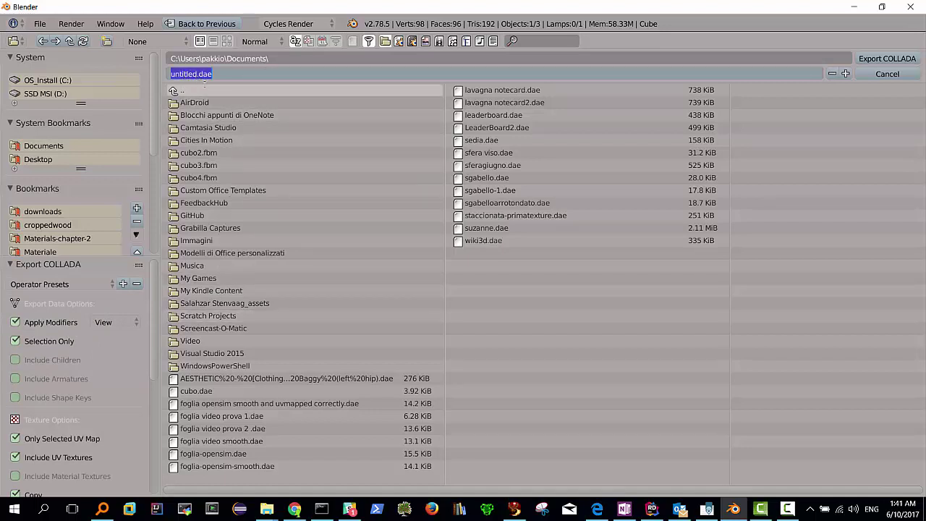
text(video sfera normal map)
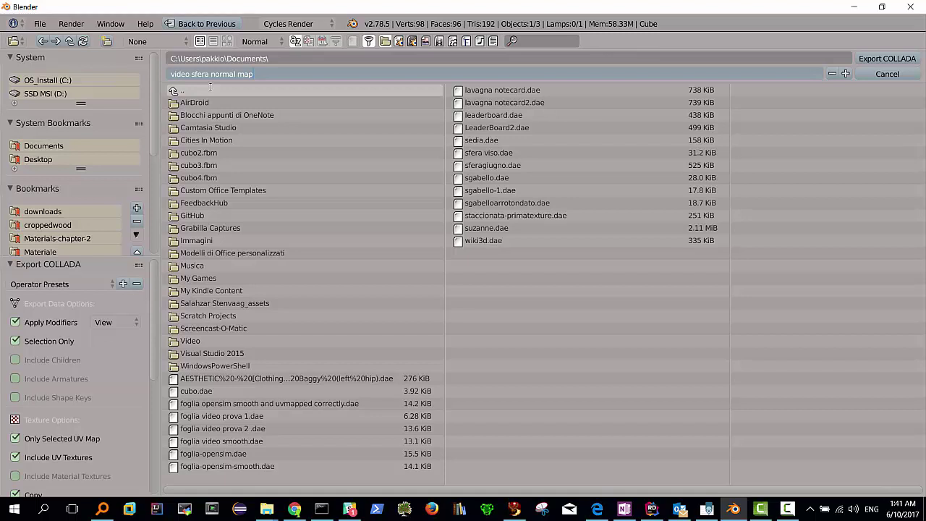
key(Return)
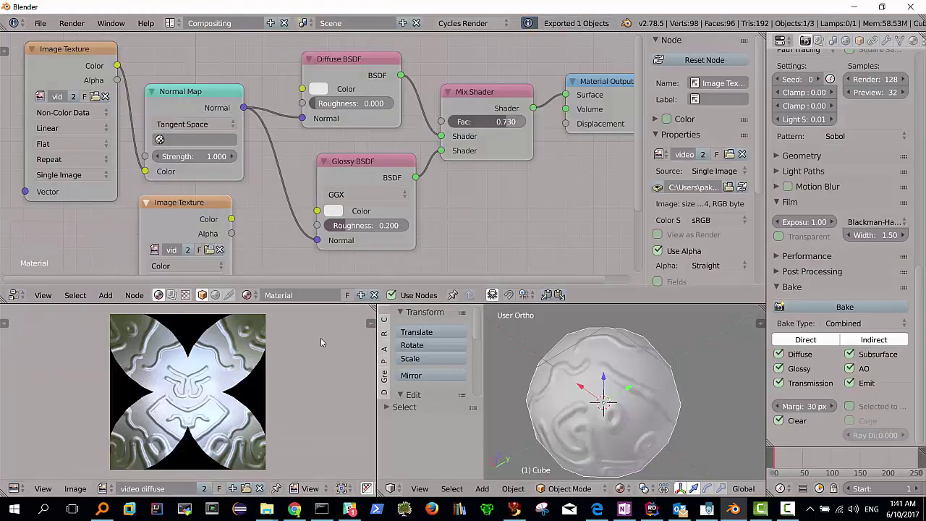
- In Firestorm, close Inventory, walk the avatar onto open land and start a mesh model upload
click(515, 509)
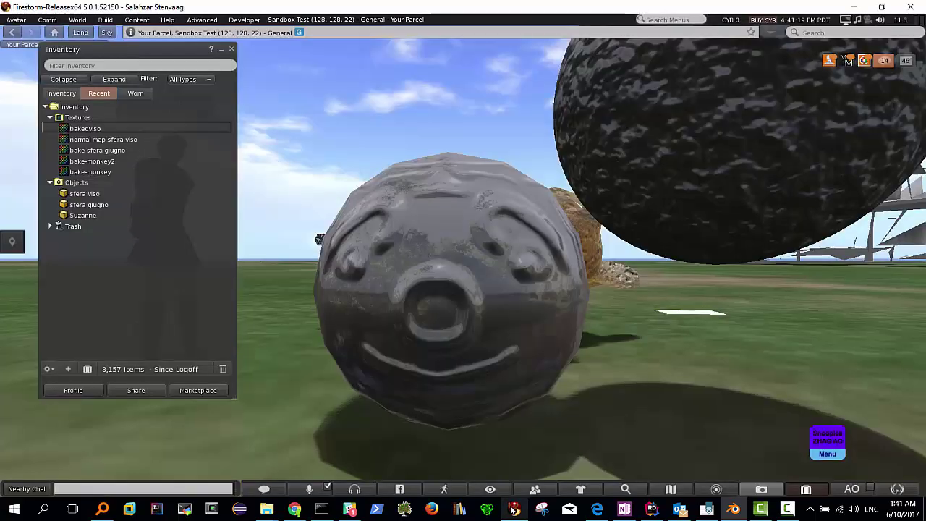
click(232, 48)
key(Escape)
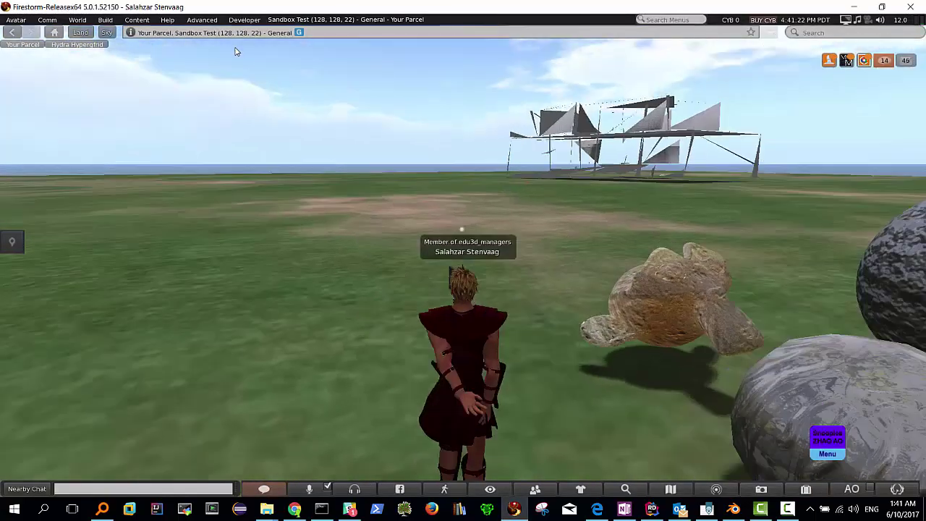
key(Right)
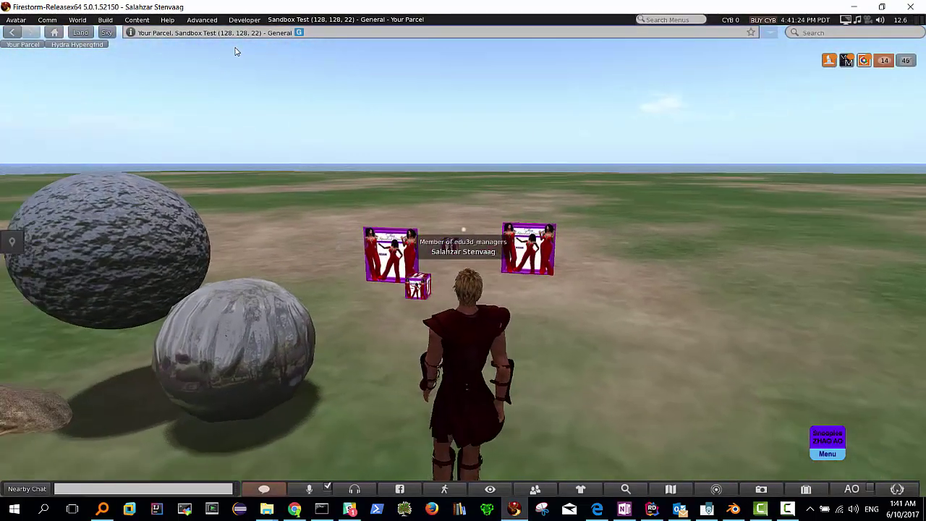
key(Left)
key(Up)
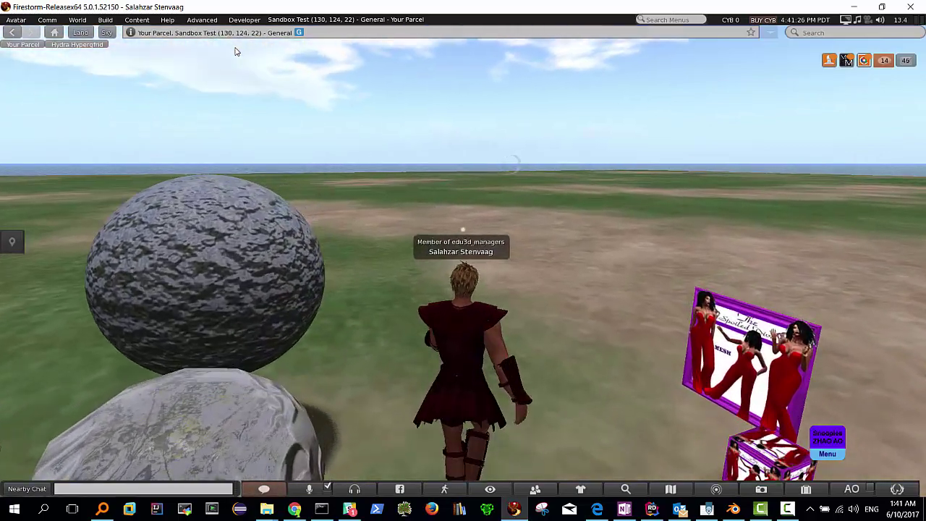
key(Up)
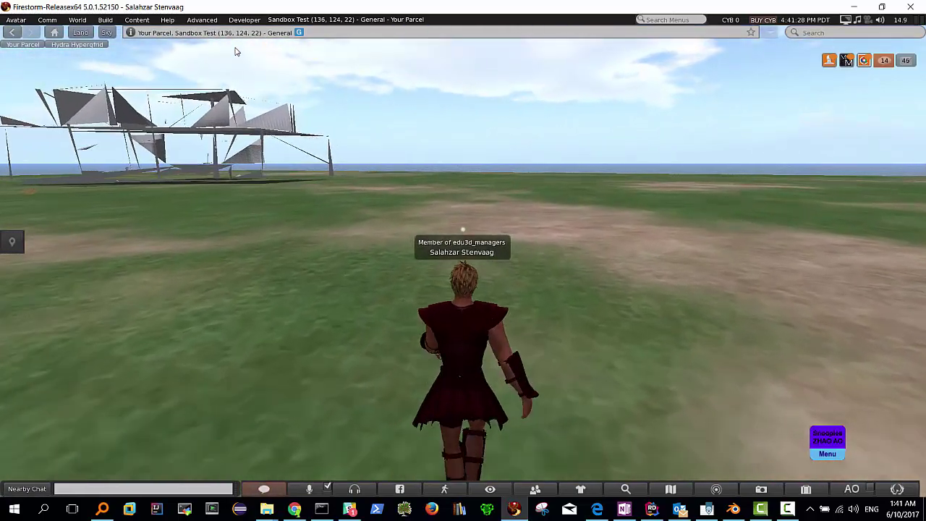
click(105, 20)
mouse_move(114, 173)
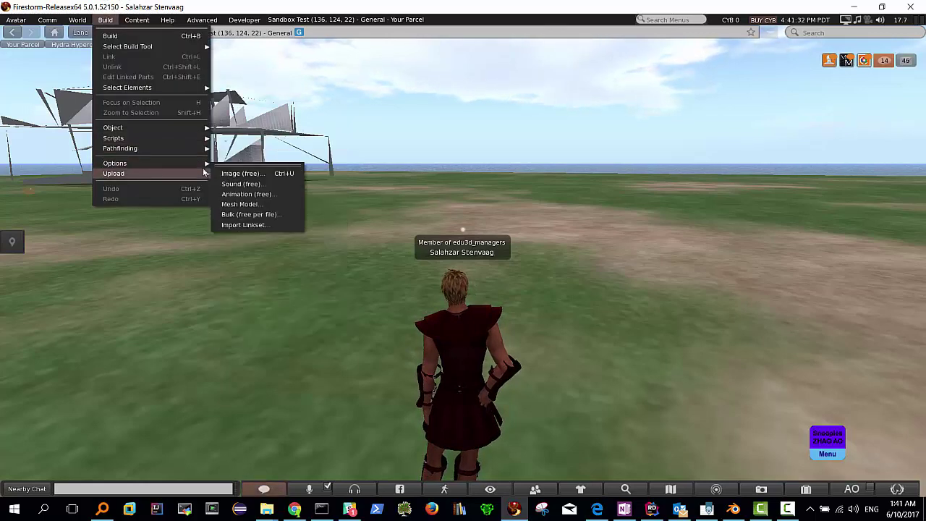
click(239, 204)
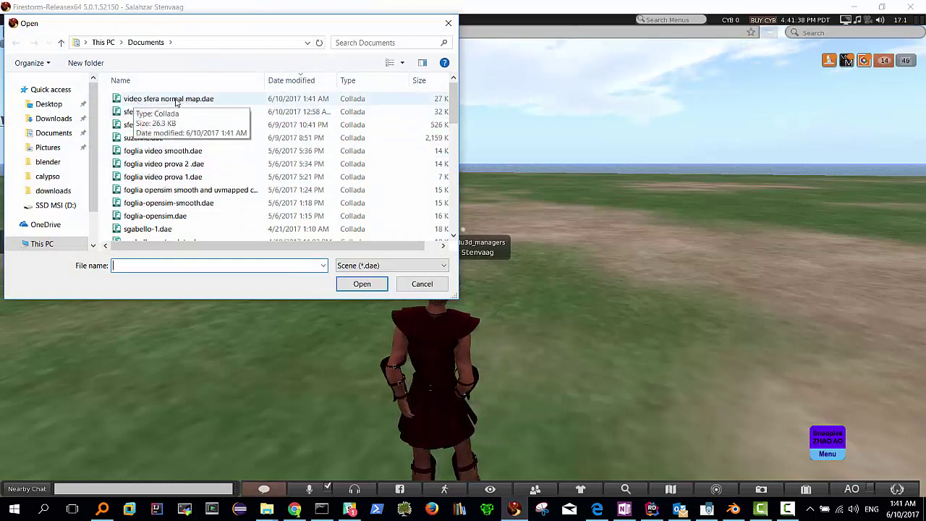
- Open video sfera normal map.dae for upload and set Medium LOD to use the level above
click(176, 101)
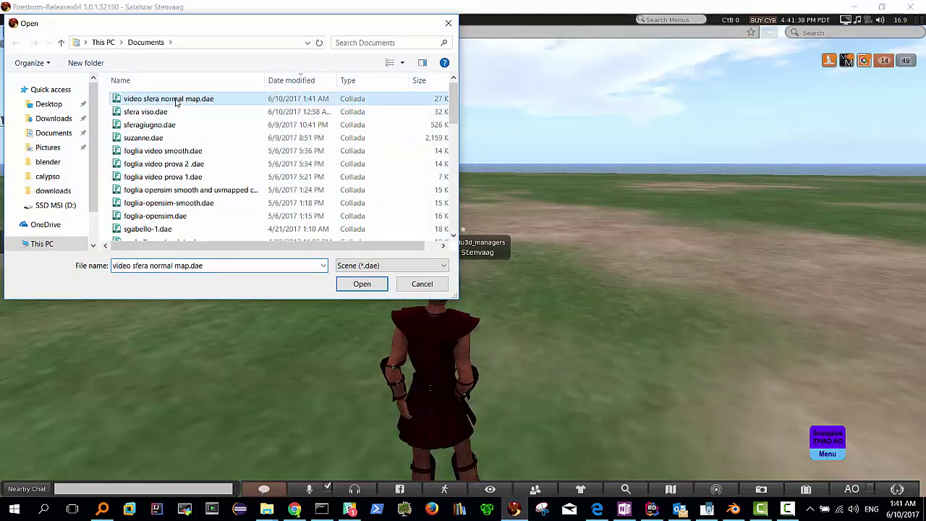
click(363, 285)
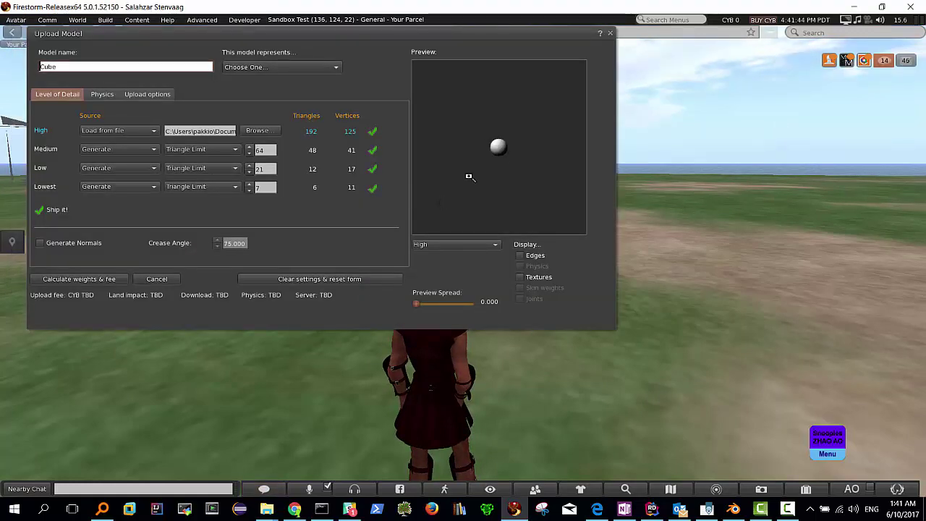
scroll(468, 176, up, 5)
scroll(469, 177, up, 3)
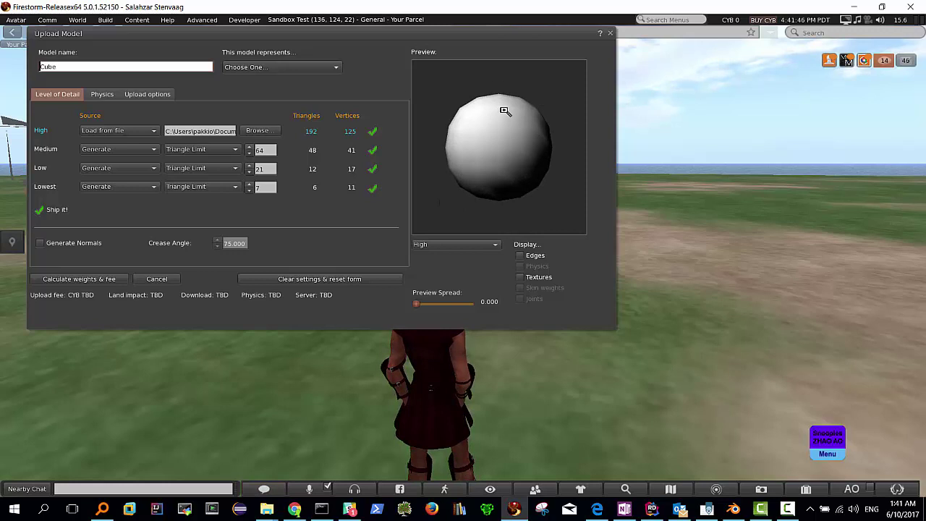
click(100, 151)
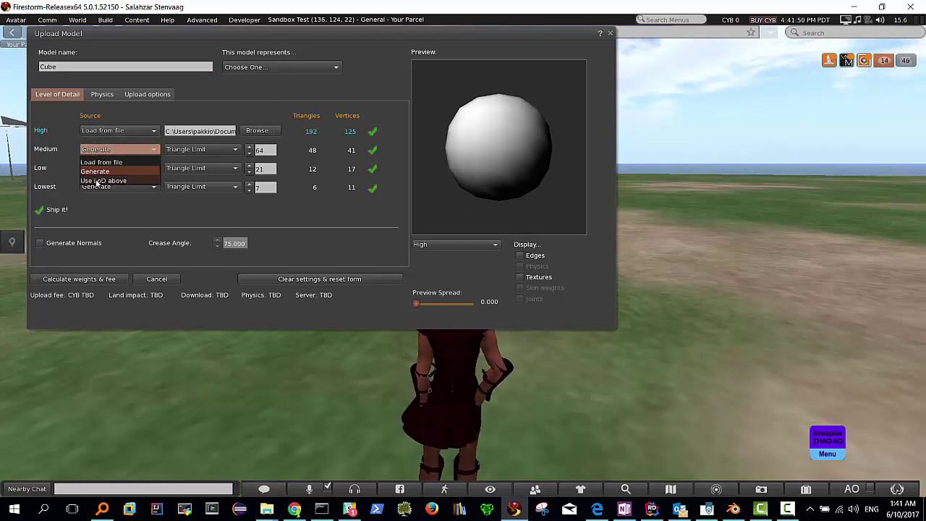
click(98, 181)
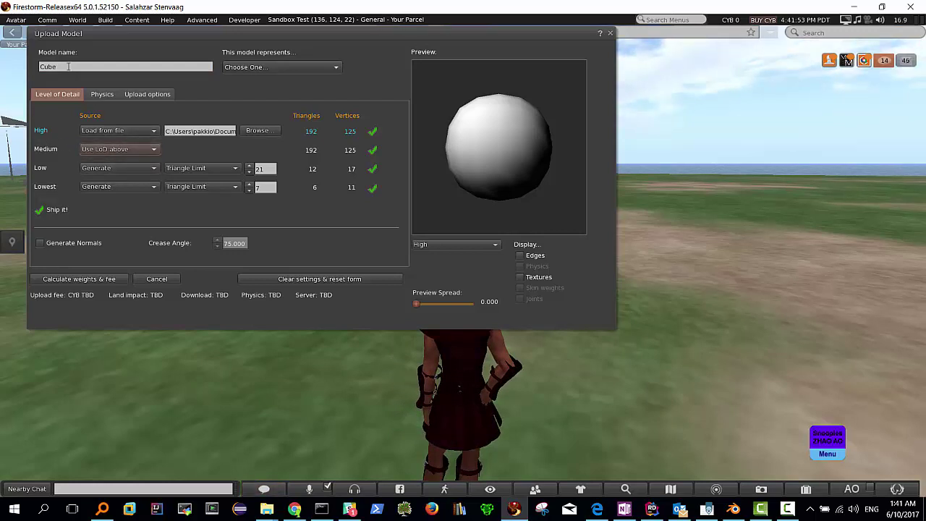
- Name the model 'sfera video', calculate the weights and fee, and upload it
click(41, 66)
text(sfera)
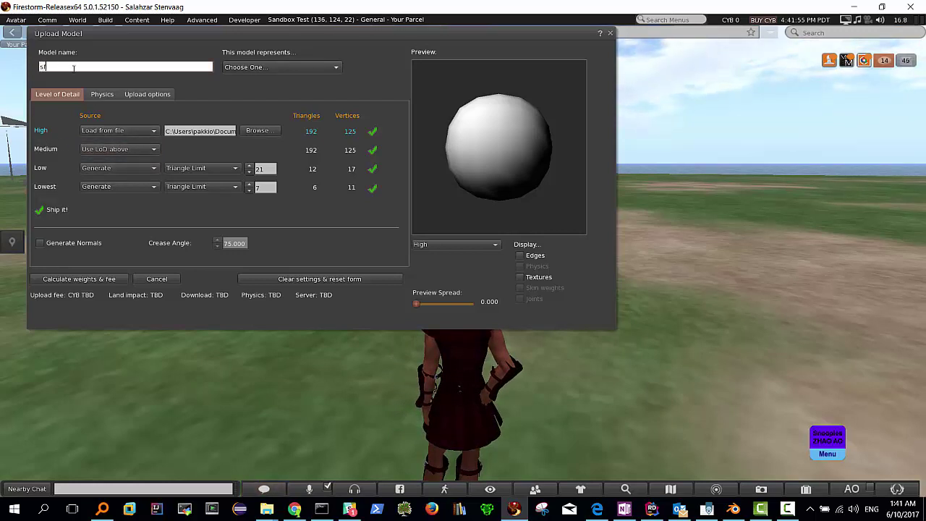
key(Tab)
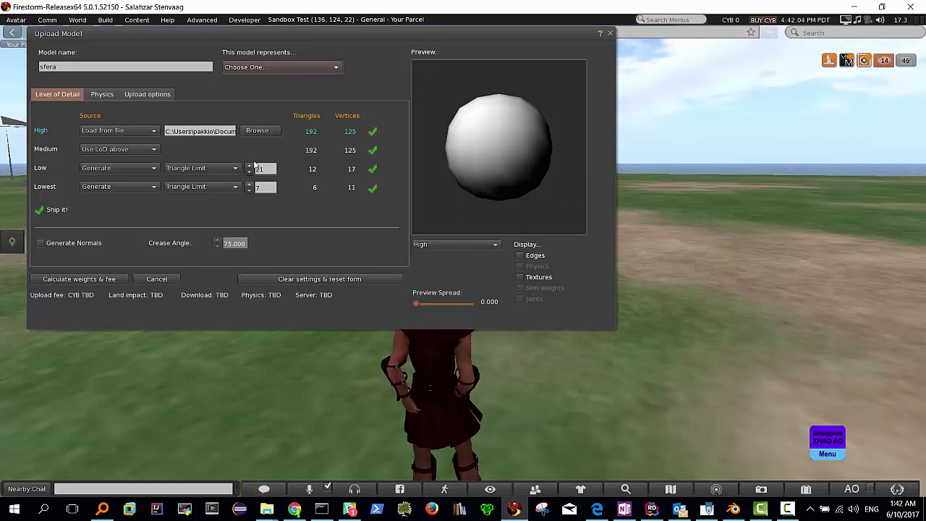
drag(156, 28, 188, 57)
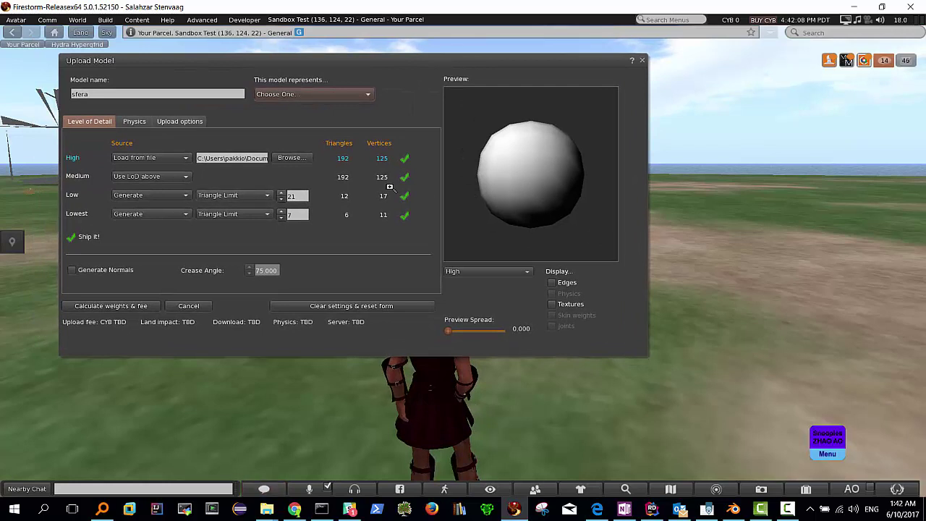
click(107, 95)
text(video)
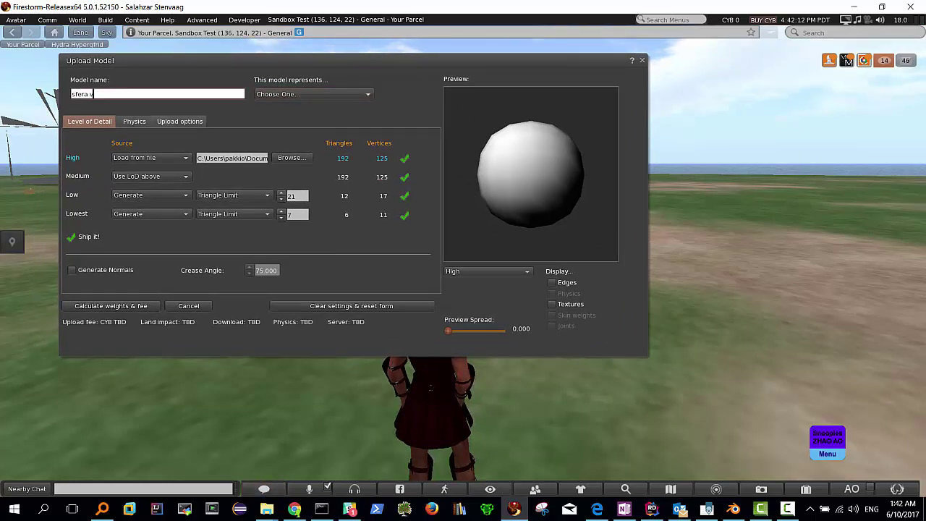
click(103, 307)
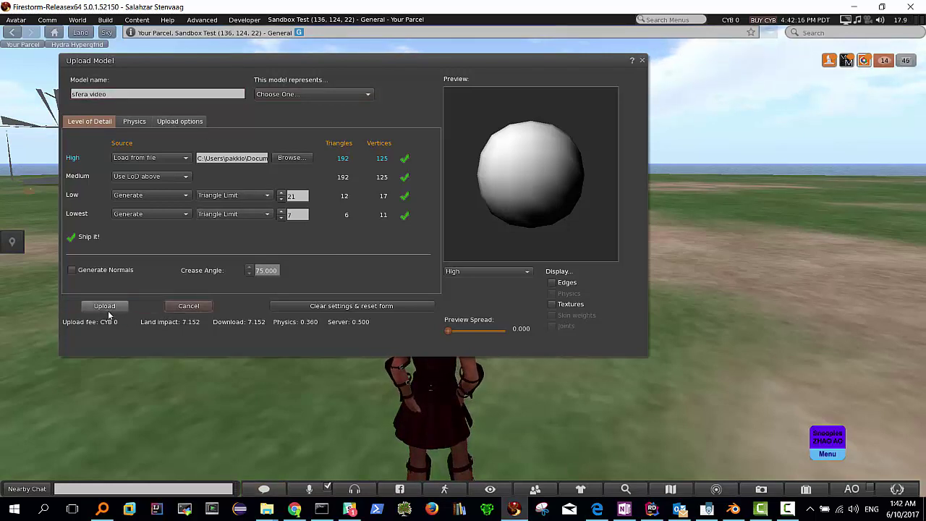
click(103, 305)
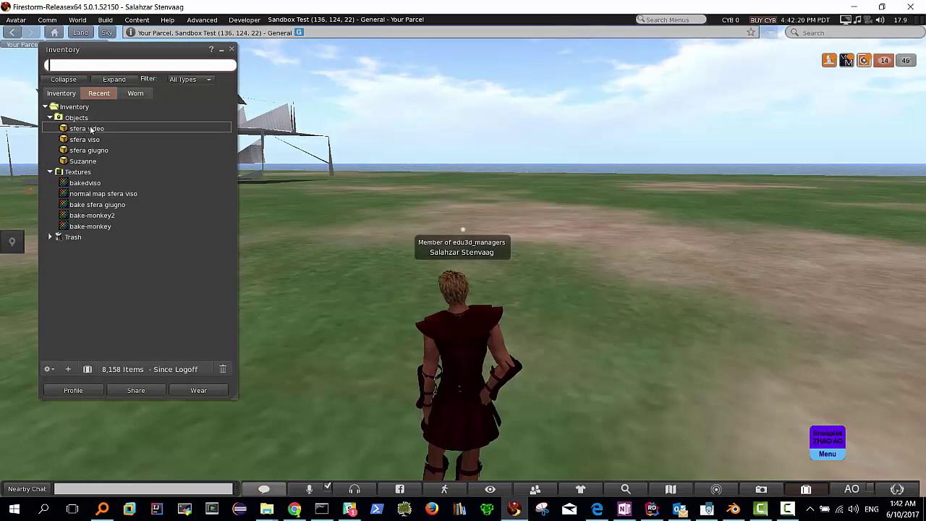
- Switch into first-person view and back to the camera behind the avatar
click(83, 129)
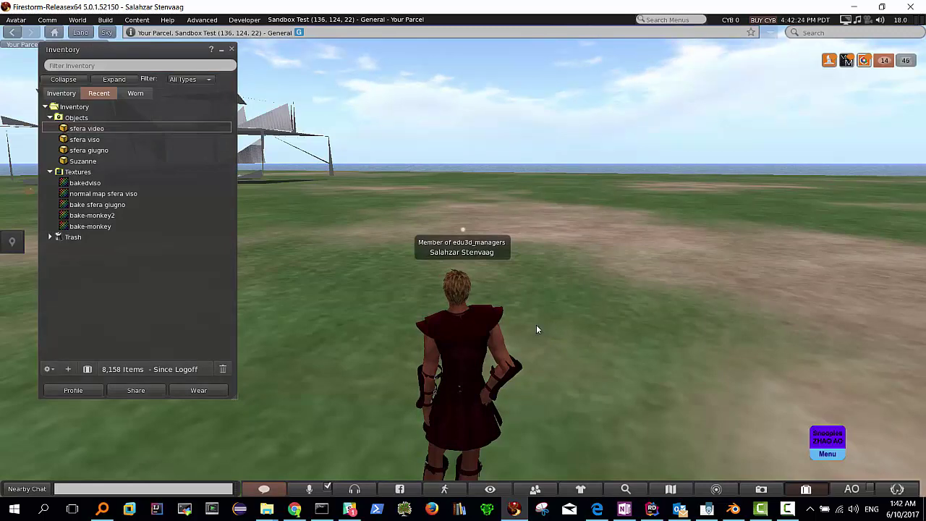
key(m)
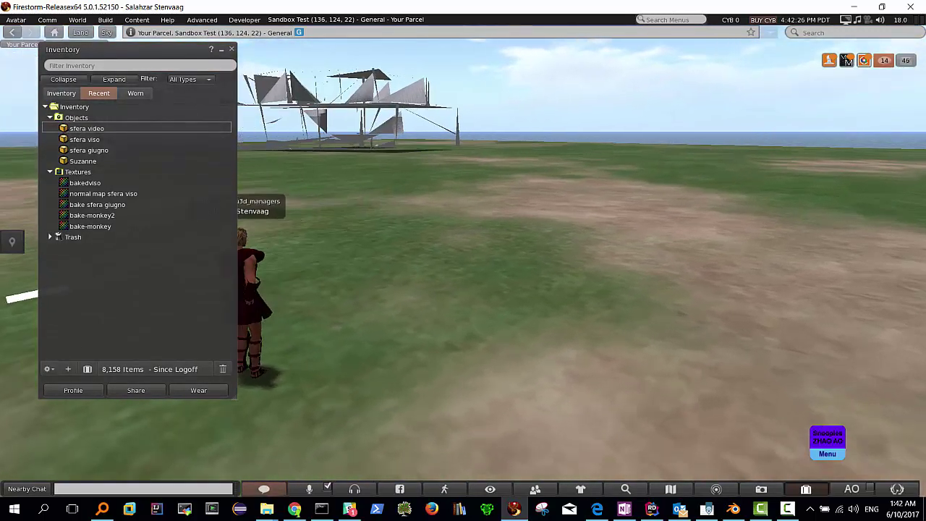
key(Escape)
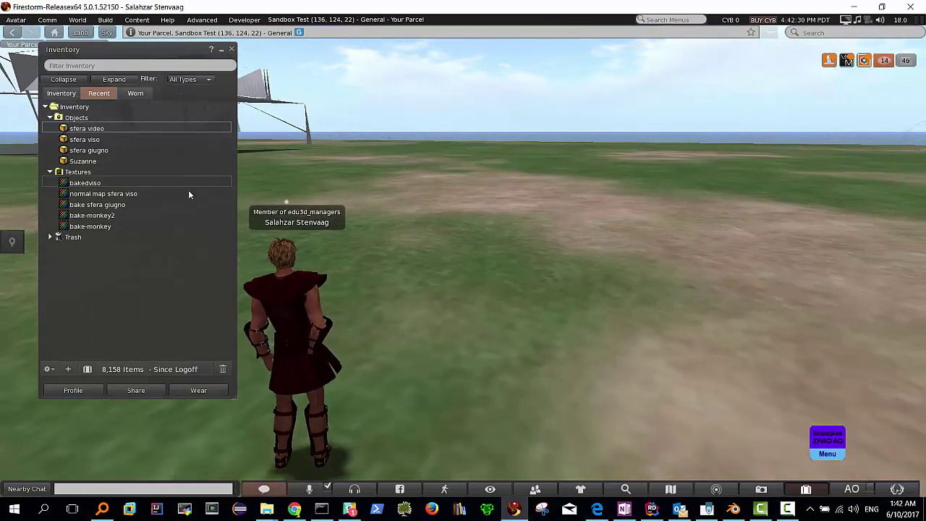
- Upload video normal map.png as an inventory texture
click(105, 20)
mouse_move(114, 174)
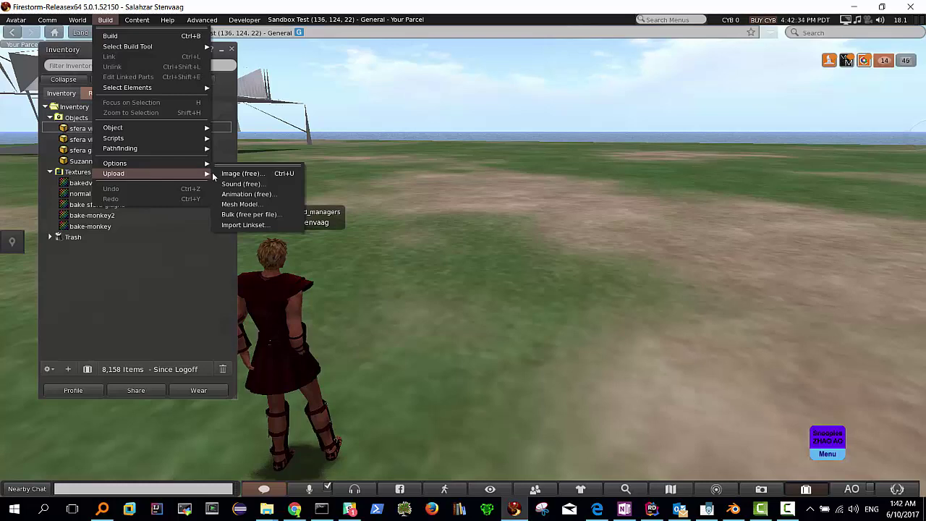
click(258, 174)
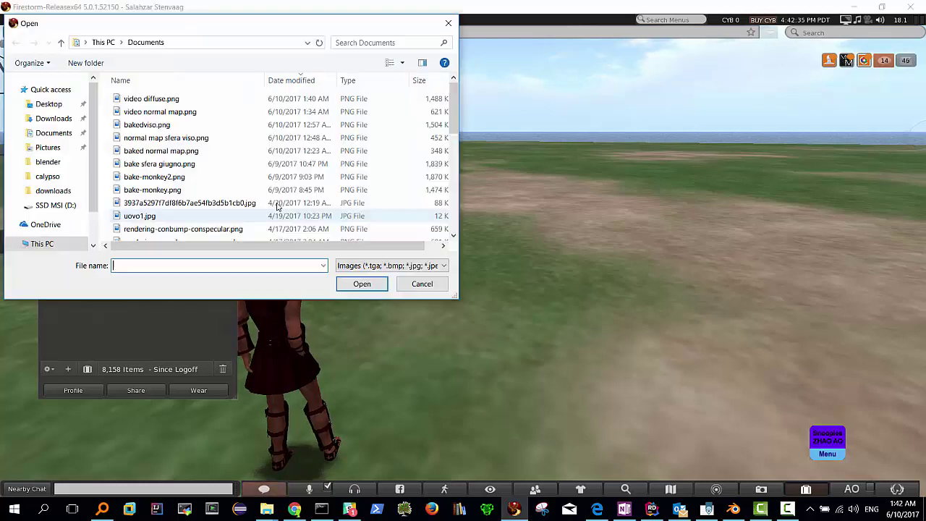
click(165, 113)
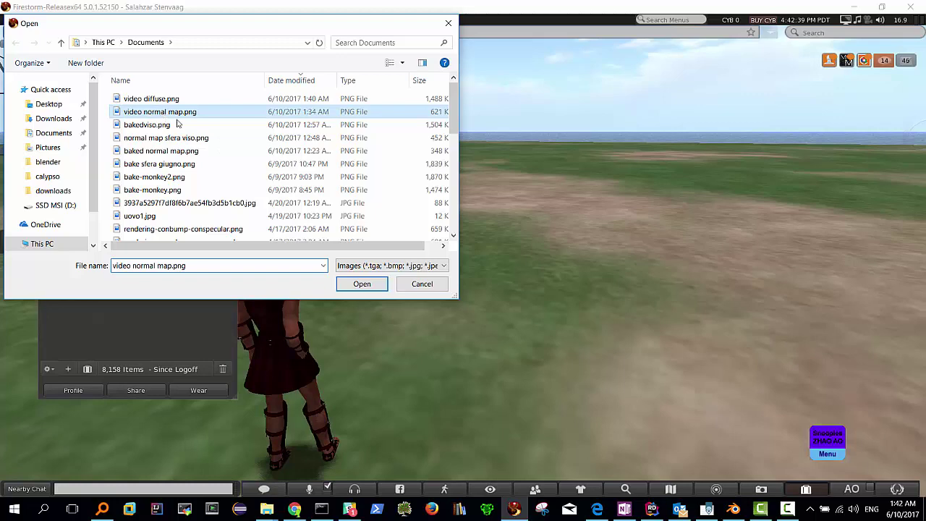
click(360, 284)
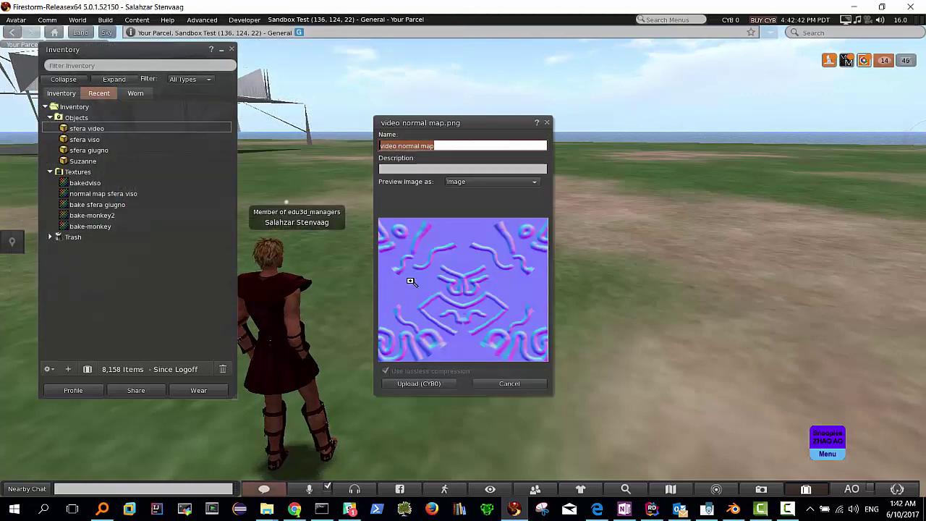
click(417, 383)
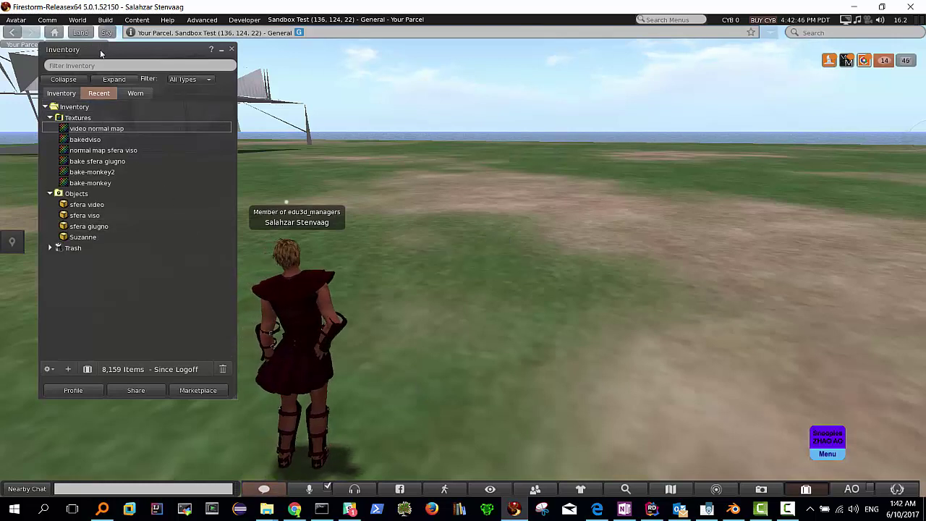
click(105, 20)
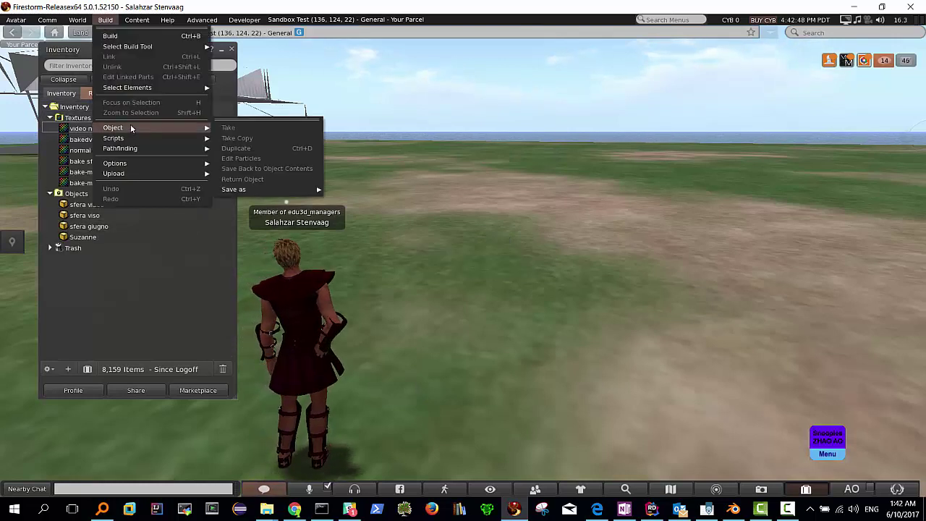
mouse_move(113, 173)
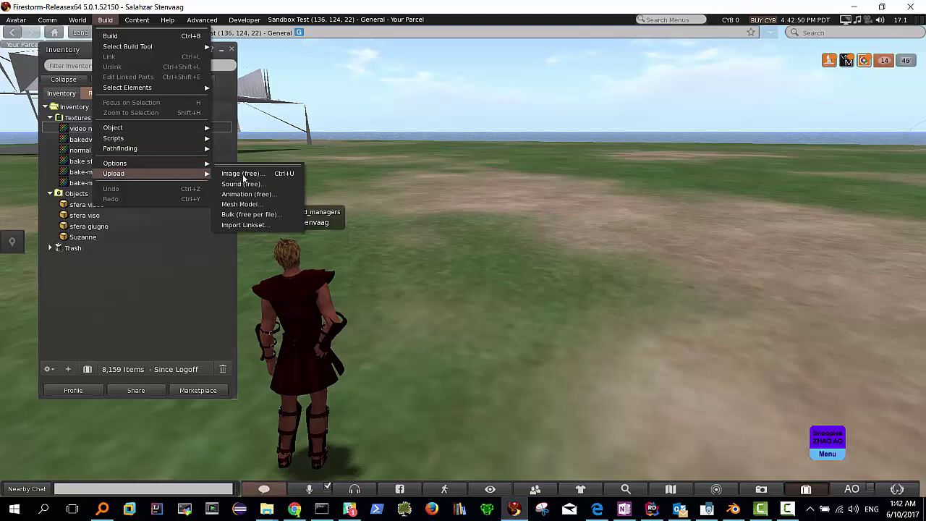
- Upload video diffuse.png as an inventory texture
click(261, 176)
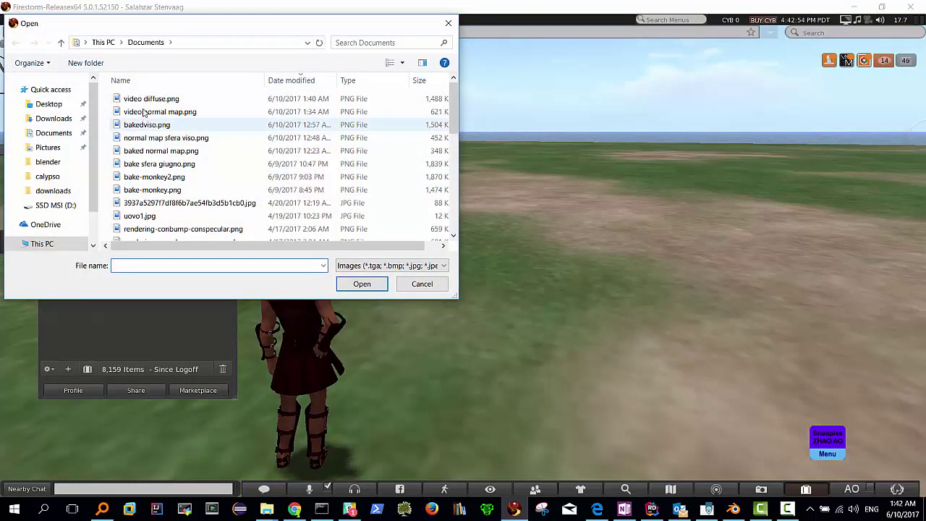
click(150, 98)
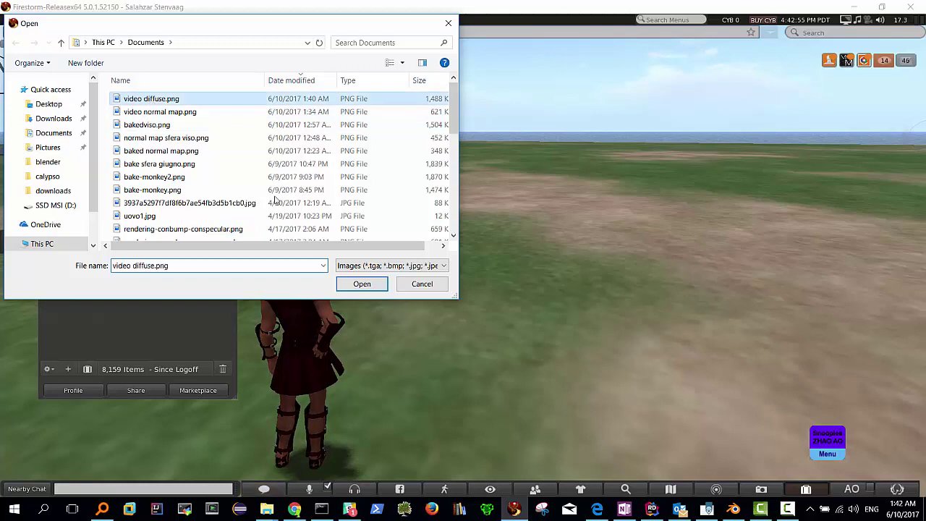
click(362, 283)
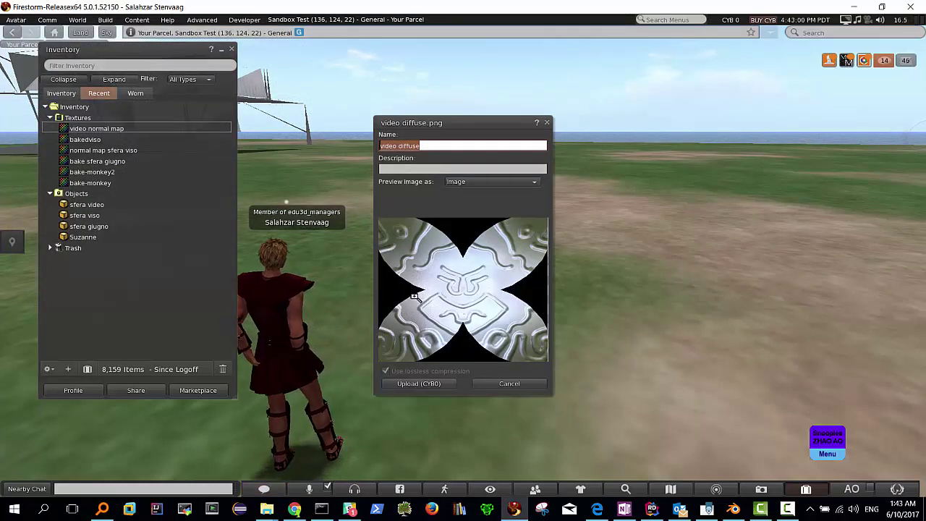
click(427, 381)
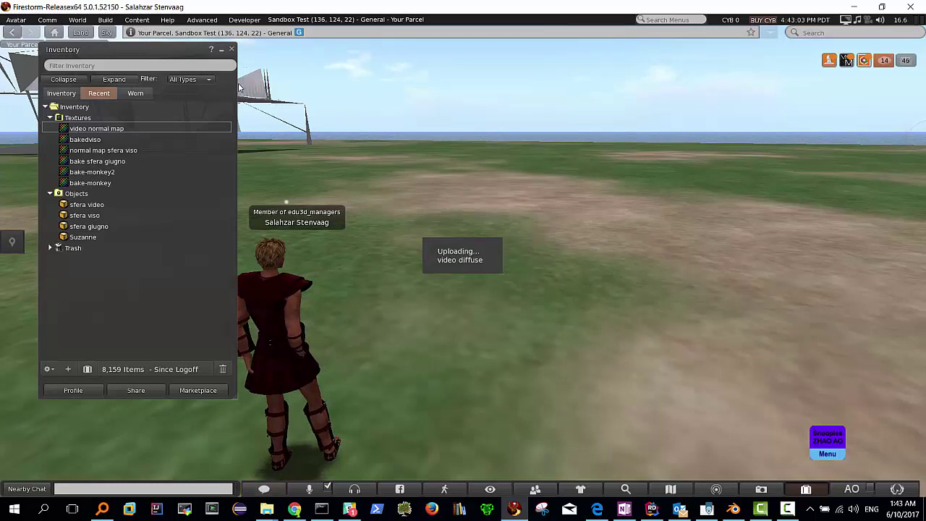
- Close Inventory and swing the view left and back behind the avatar
click(231, 50)
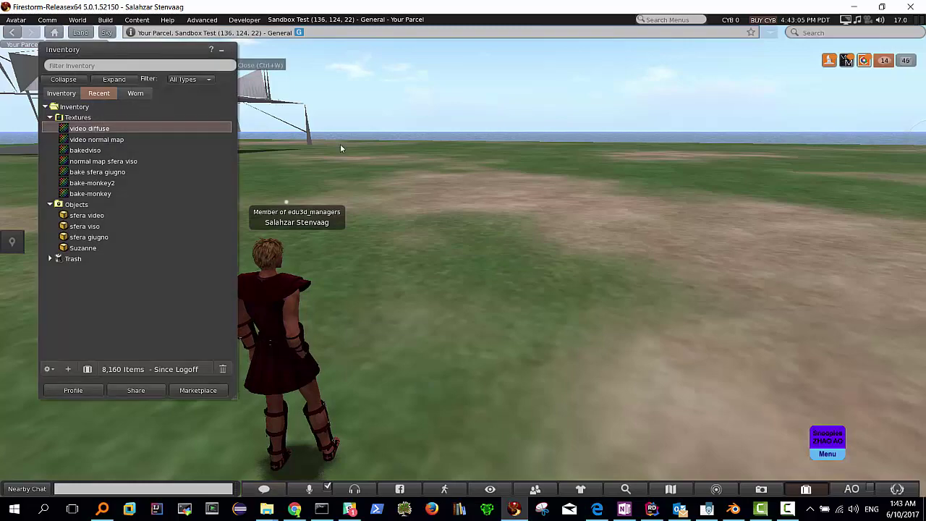
key(Left)
key(Left)
key(Left)
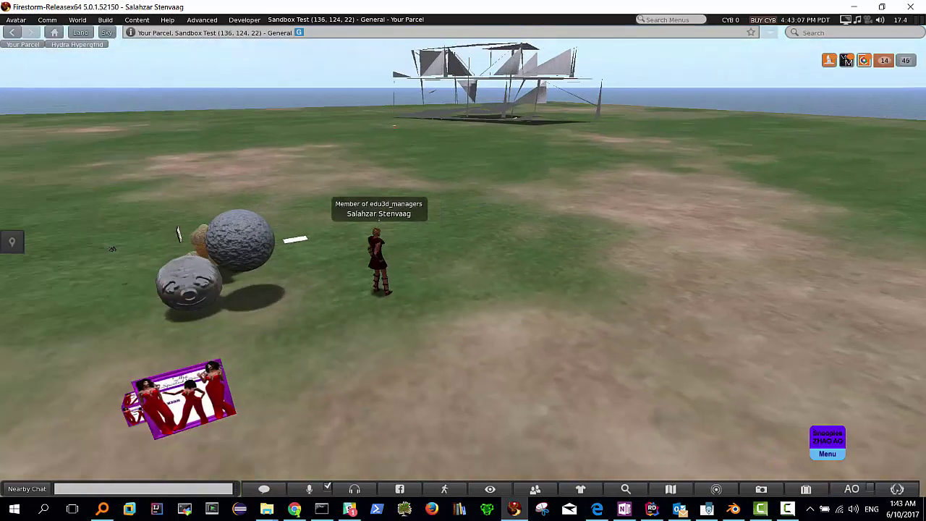
key(Right)
key(Right)
key(Right)
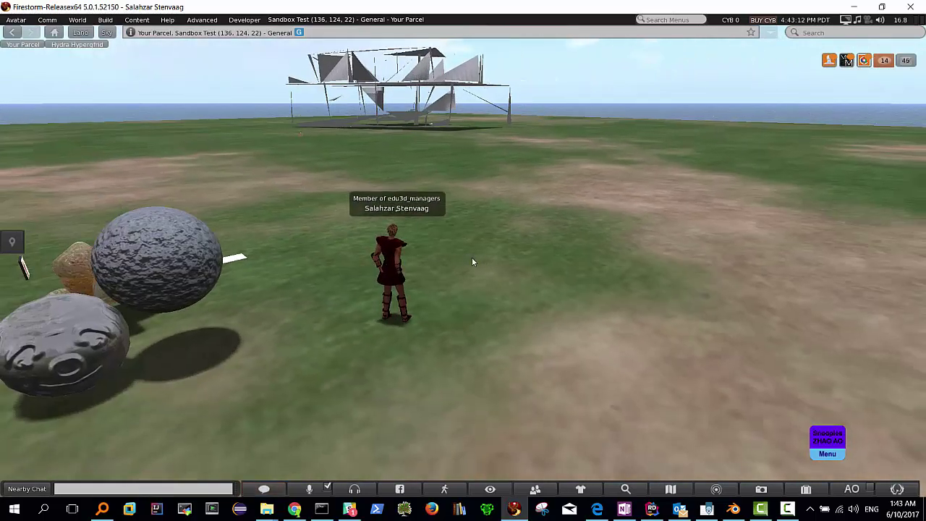
- Turn toward the plain grey sphere, focus the camera on it, and reopen Inventory
key(Right)
key(Right)
key(Left)
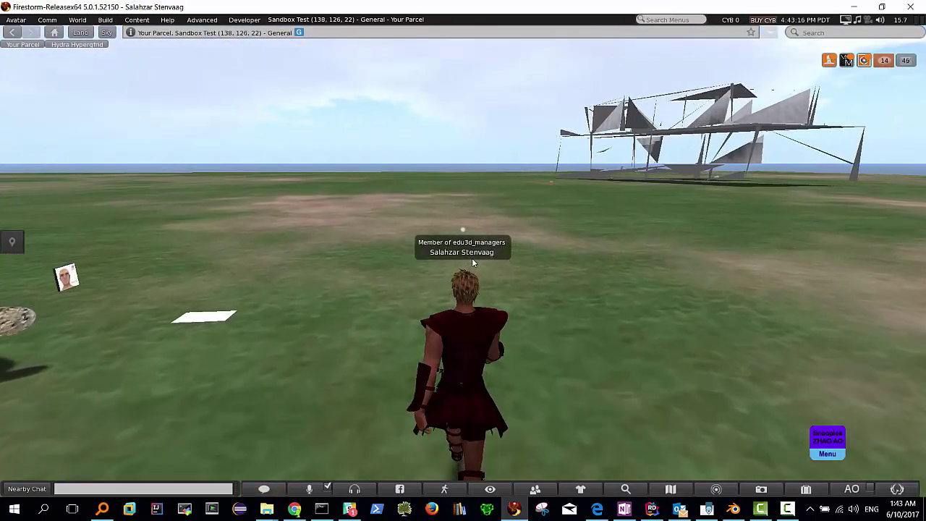
key(Left)
key(Left)
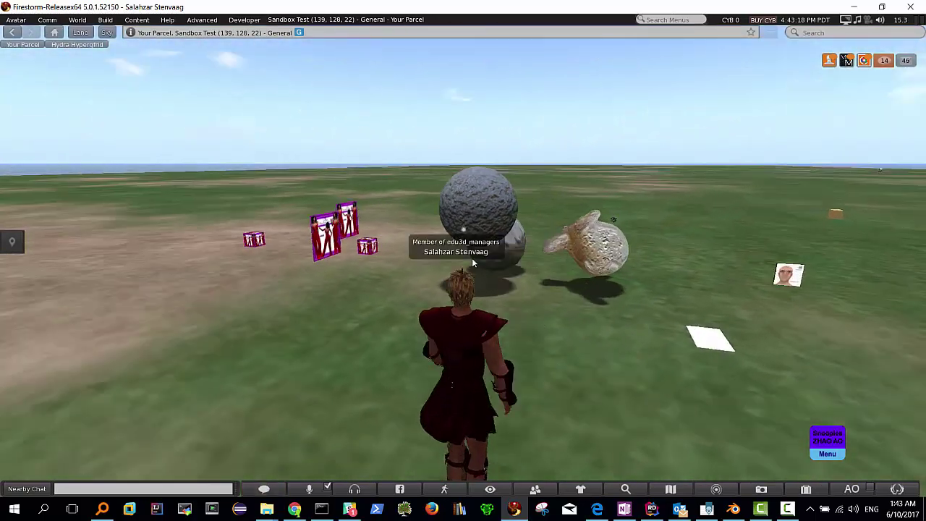
scroll(463, 259, down, 3)
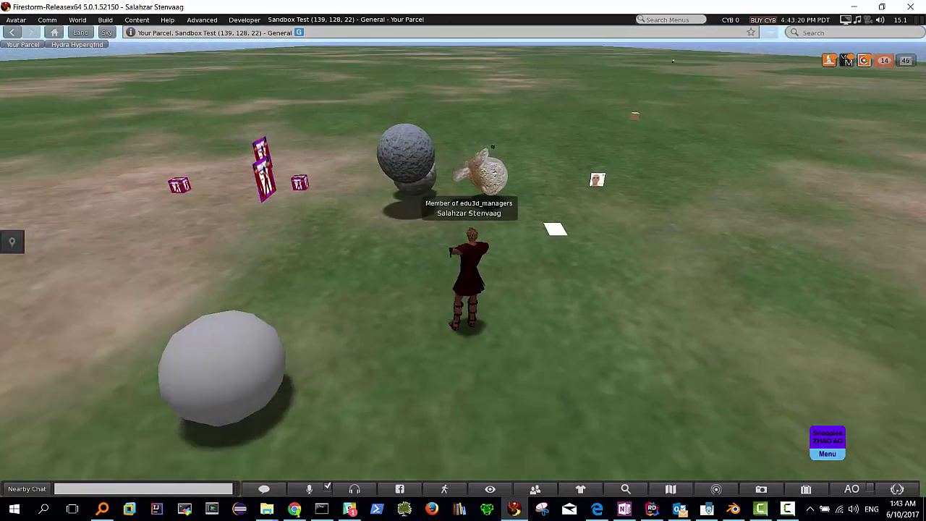
key(Left)
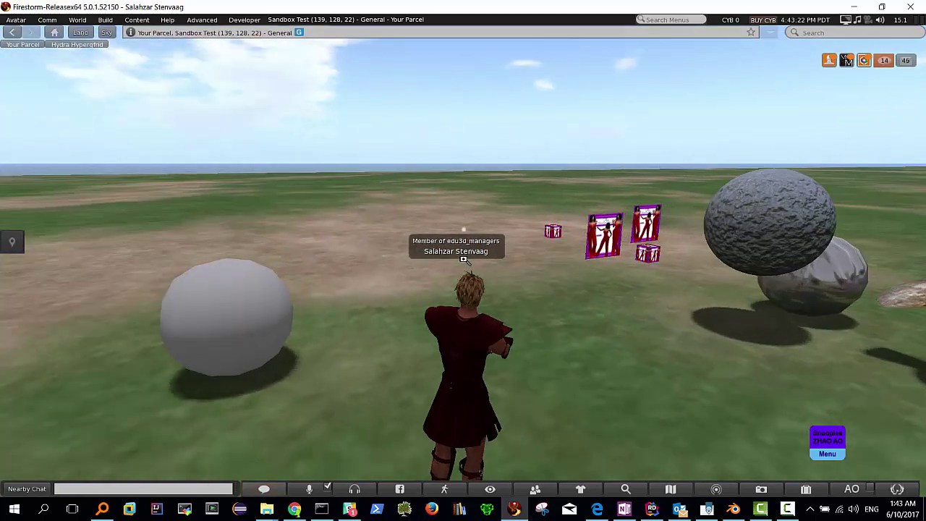
key(Left)
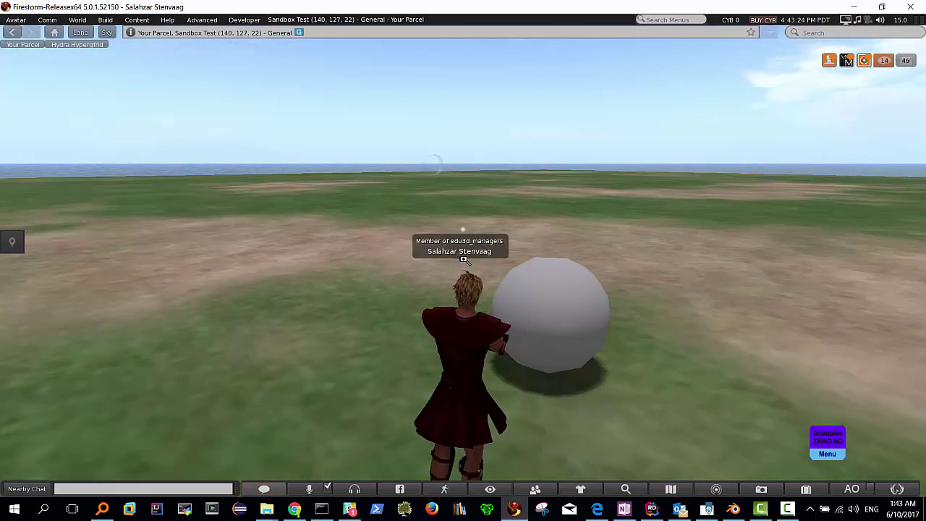
alt+click(559, 302)
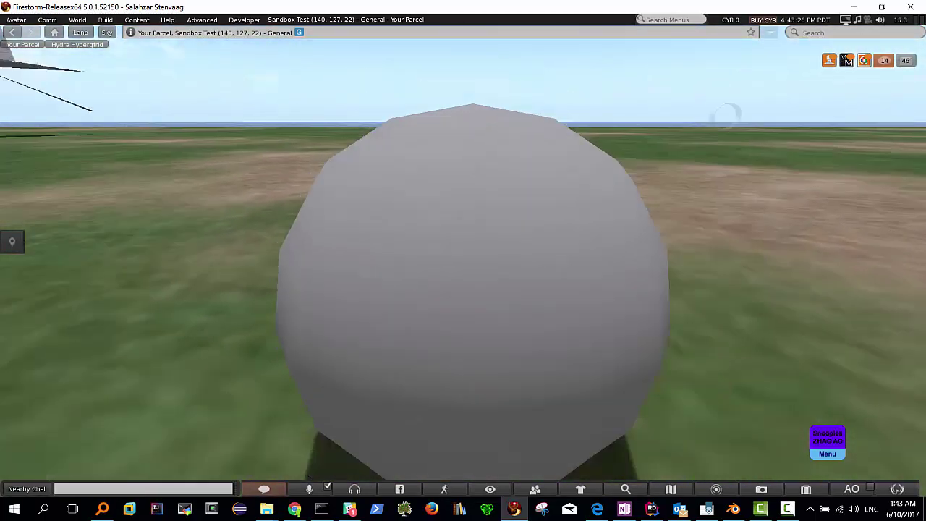
scroll(467, 274, down, 2)
key(ctrl+i)
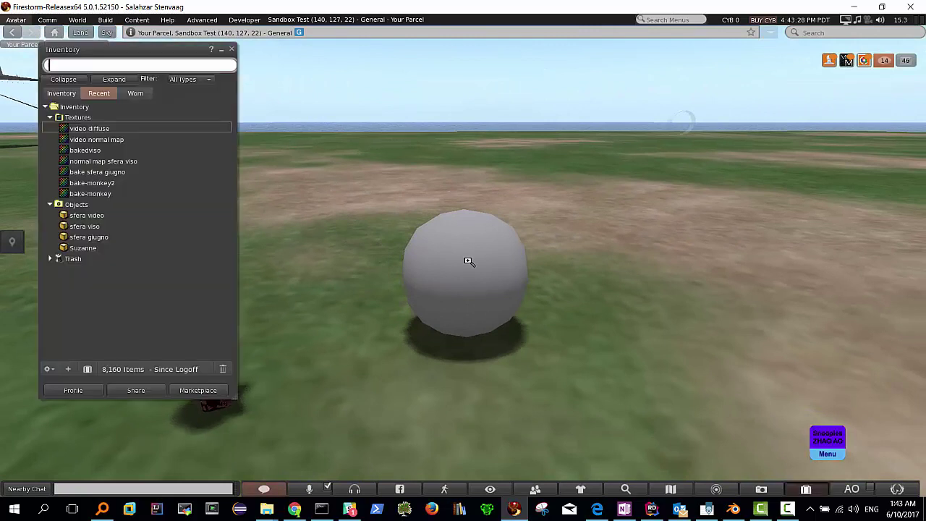
- Preview the video diffuse and video normal map textures, then close both previews
double_click(78, 131)
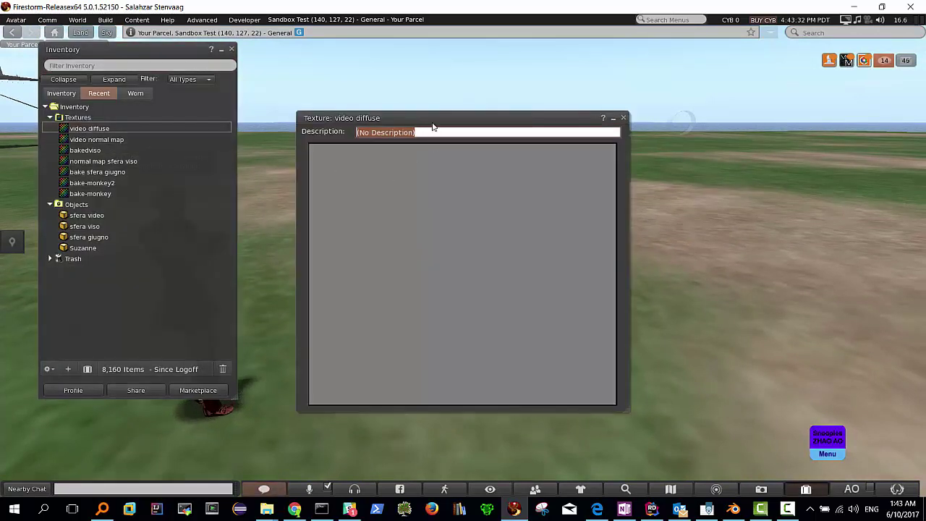
drag(433, 127, 730, 133)
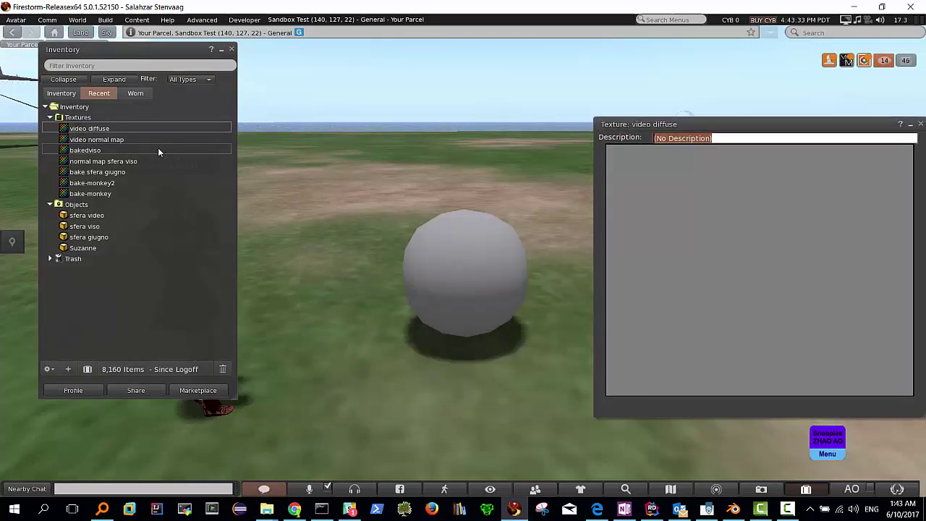
double_click(106, 139)
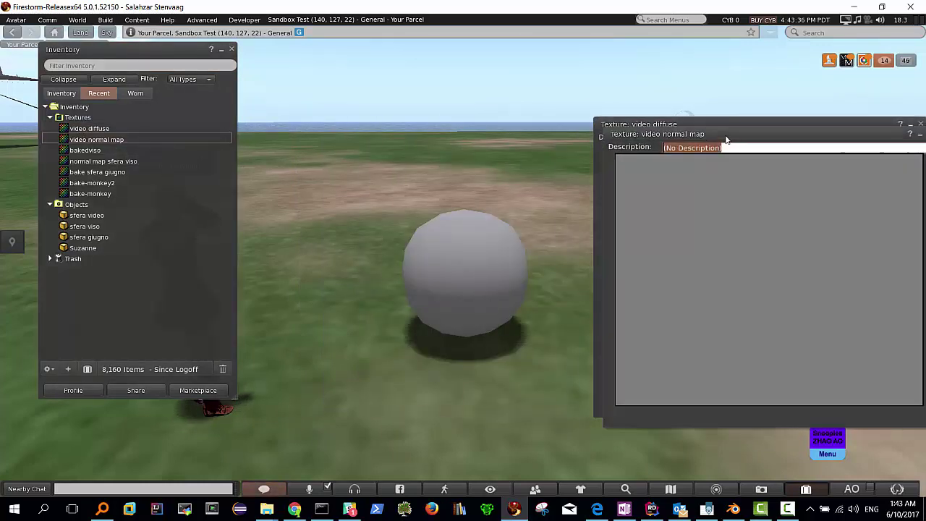
drag(726, 139, 472, 193)
click(675, 190)
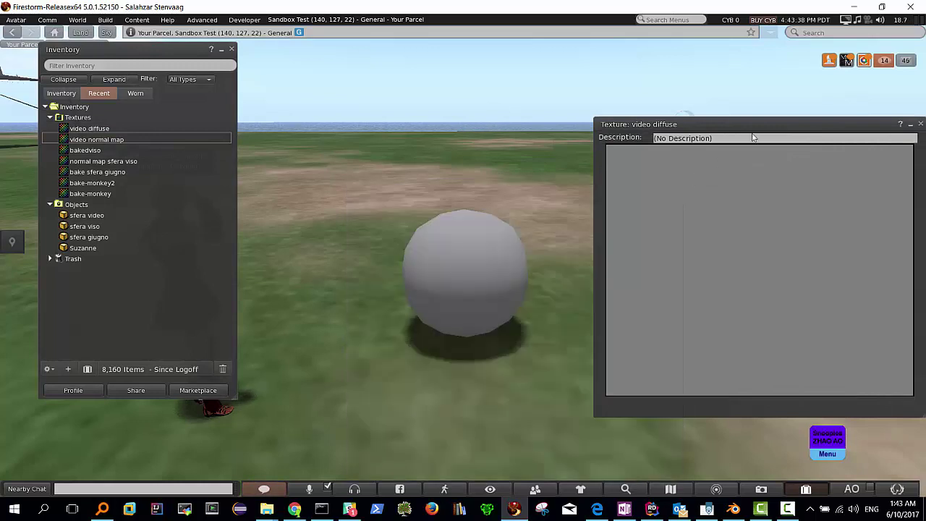
drag(752, 129, 560, 156)
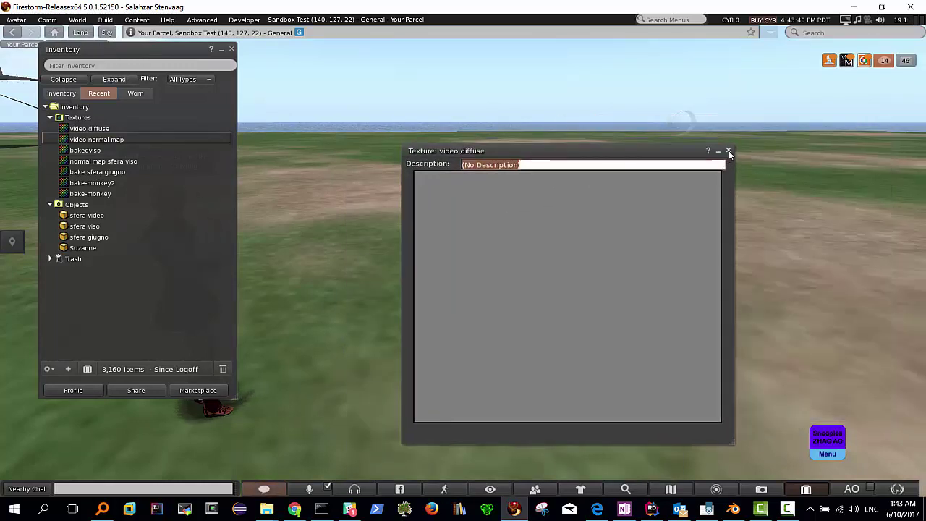
click(728, 151)
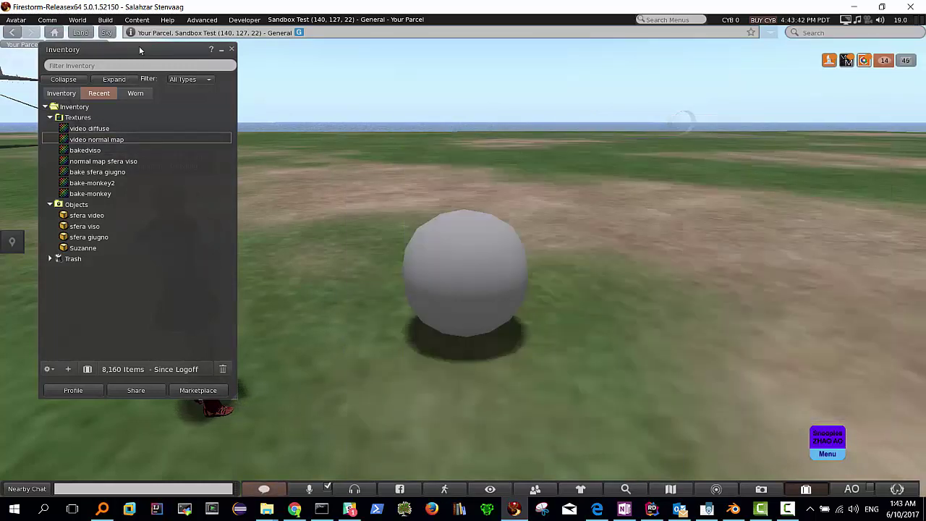
- Reopen and close both texture previews, then close and reopen Inventory
mouse_move(136, 47)
mouse_down()
mouse_move(108, 73)
mouse_move(80, 63)
mouse_up()
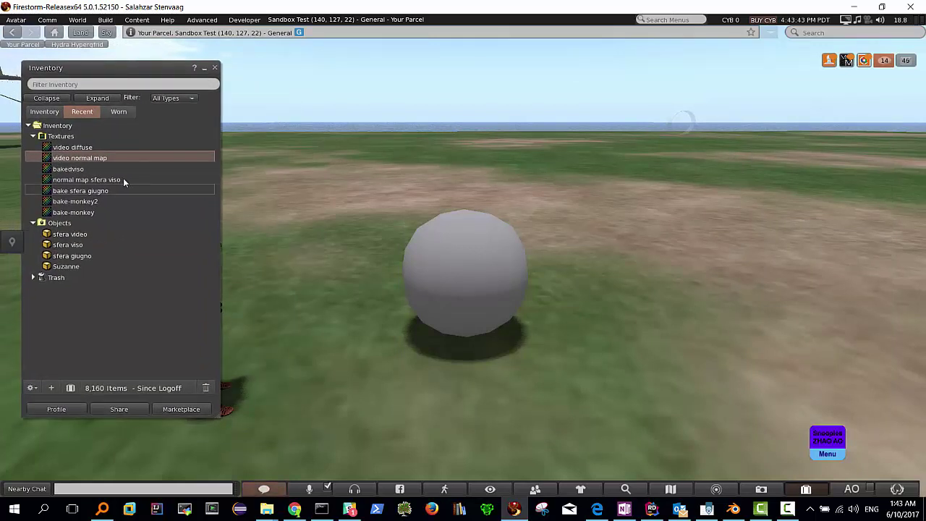
double_click(81, 160)
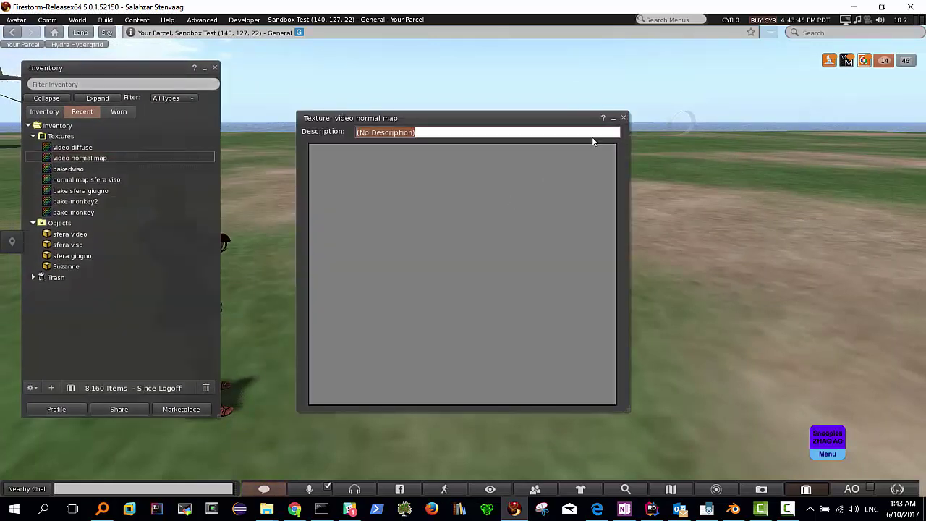
click(623, 119)
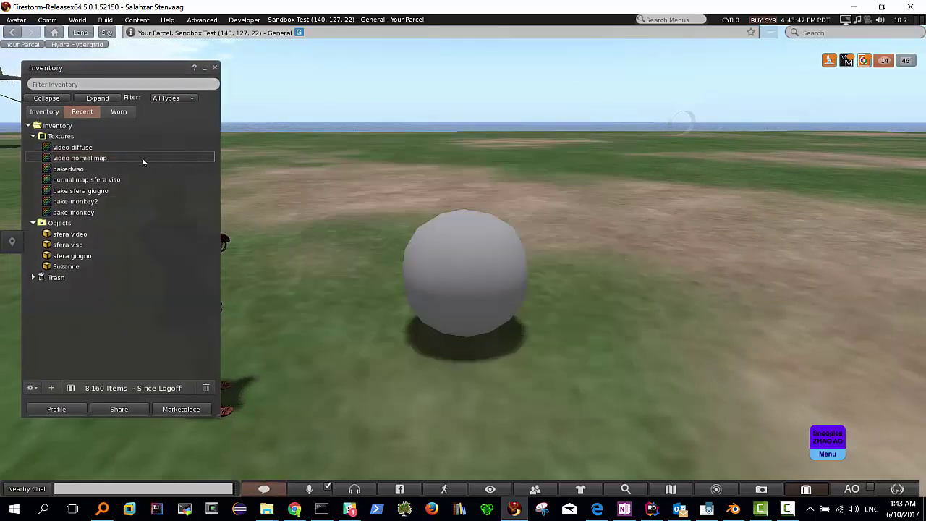
double_click(87, 149)
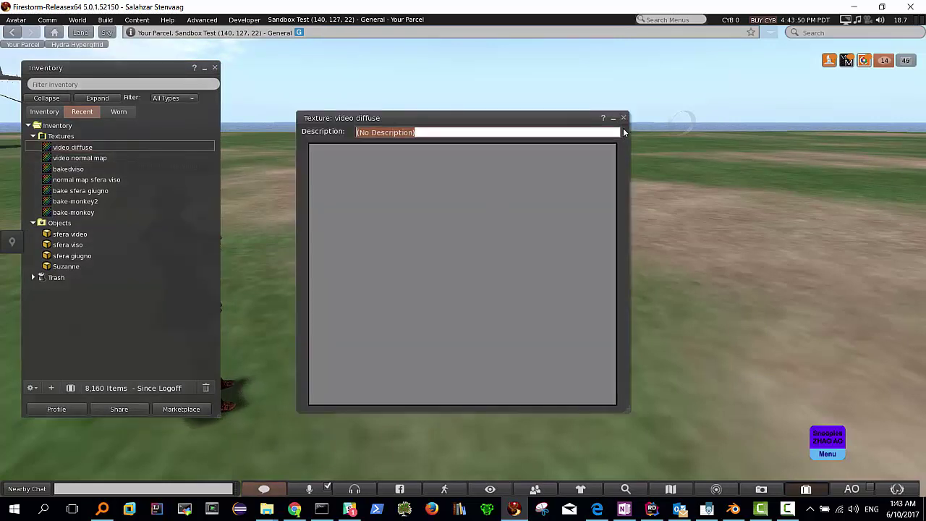
click(621, 120)
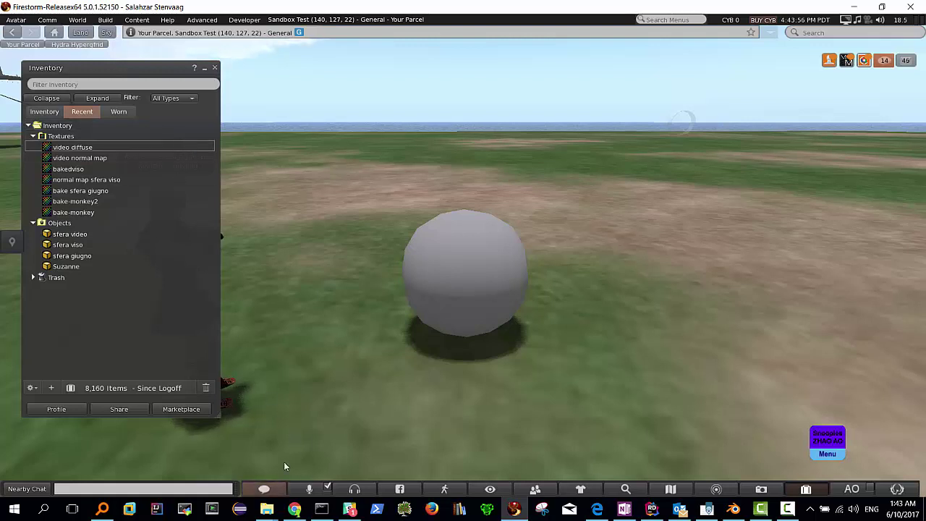
click(214, 68)
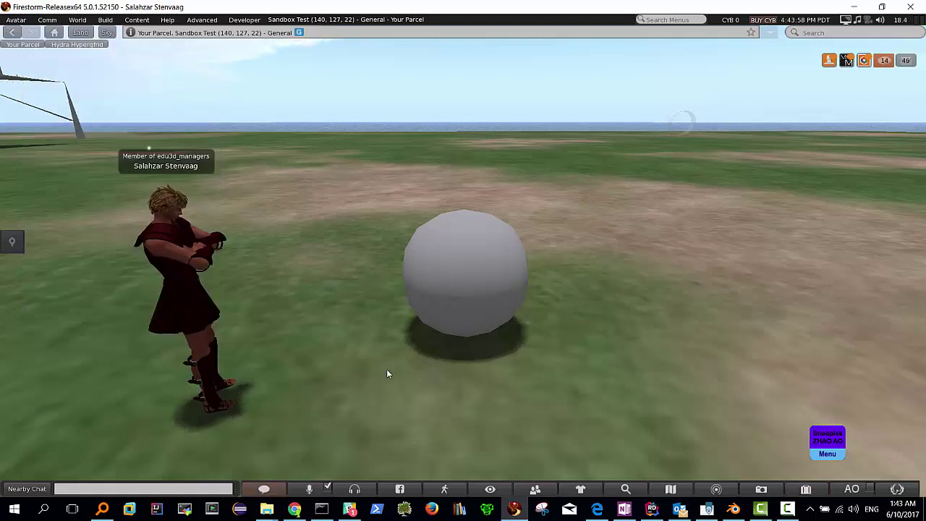
key(ctrl+i)
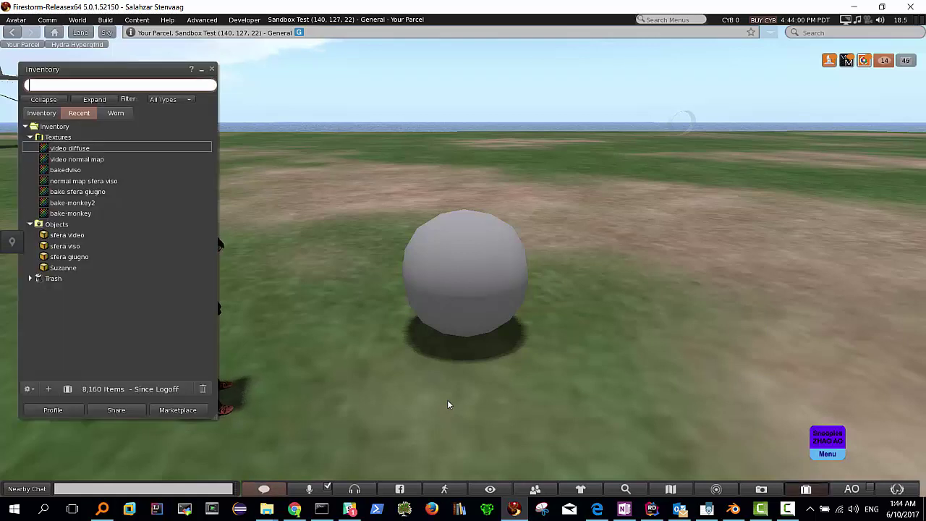
- Open the video diffuse preview, minimize it, and glance at Blender before returning
double_click(85, 149)
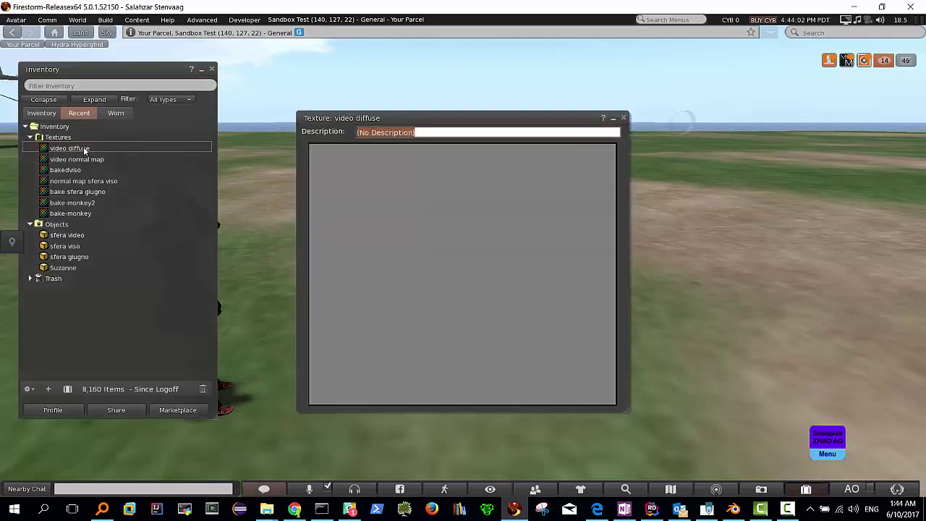
drag(532, 123, 499, 117)
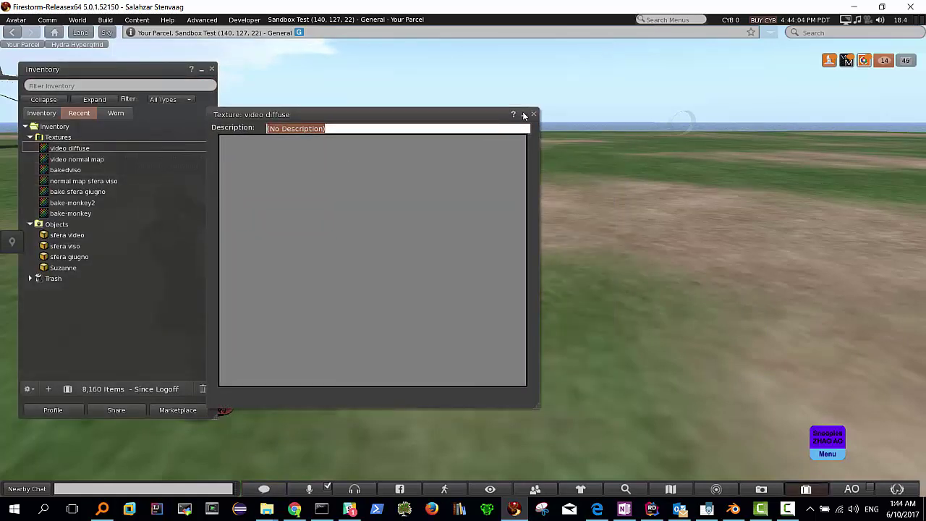
click(523, 114)
click(734, 509)
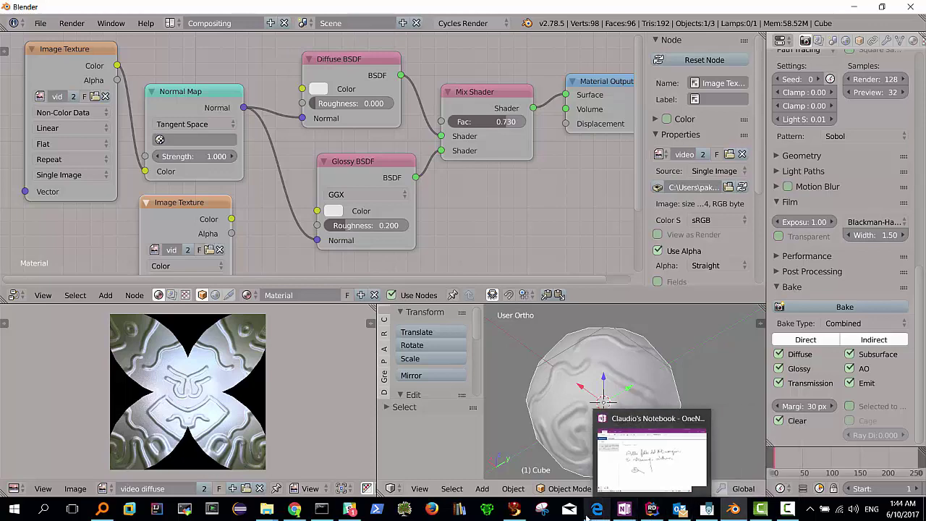
click(515, 509)
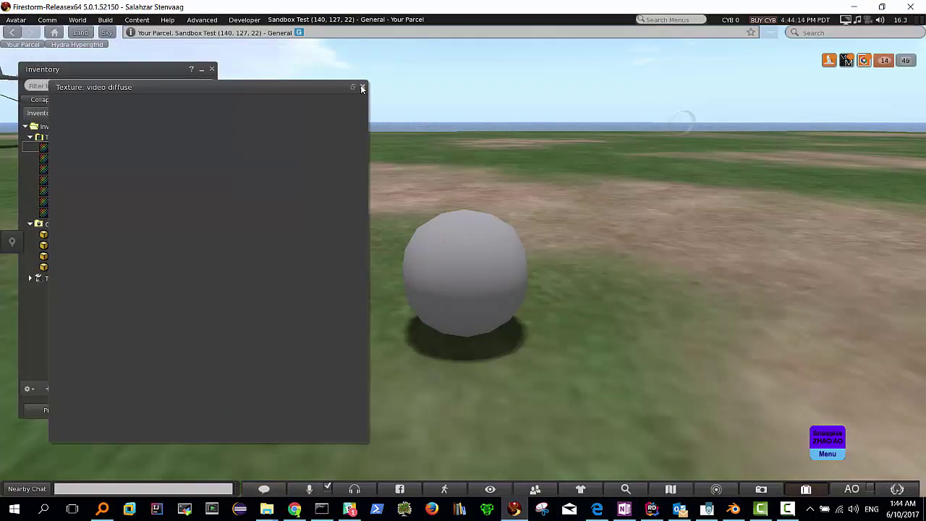
- Open fresh previews of video normal map and video diffuse, placed beside the sphere
click(359, 87)
double_click(72, 159)
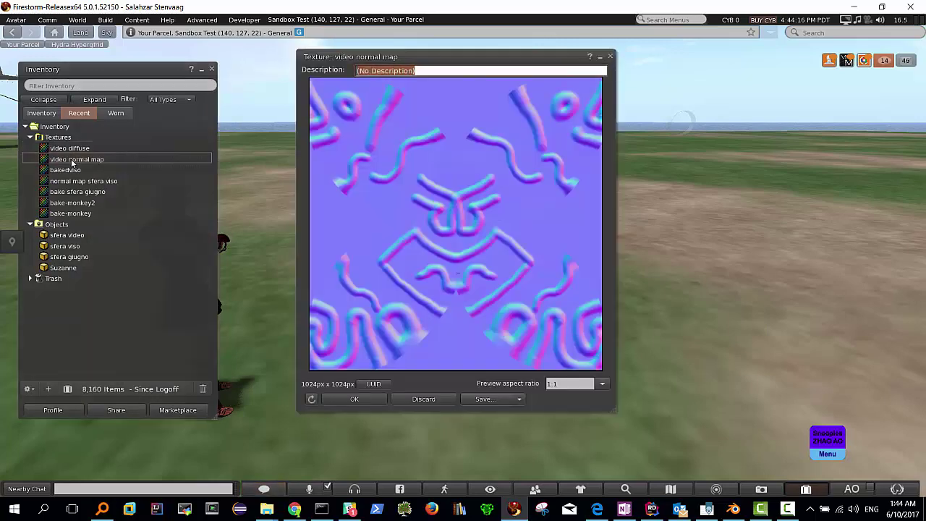
drag(452, 63, 727, 90)
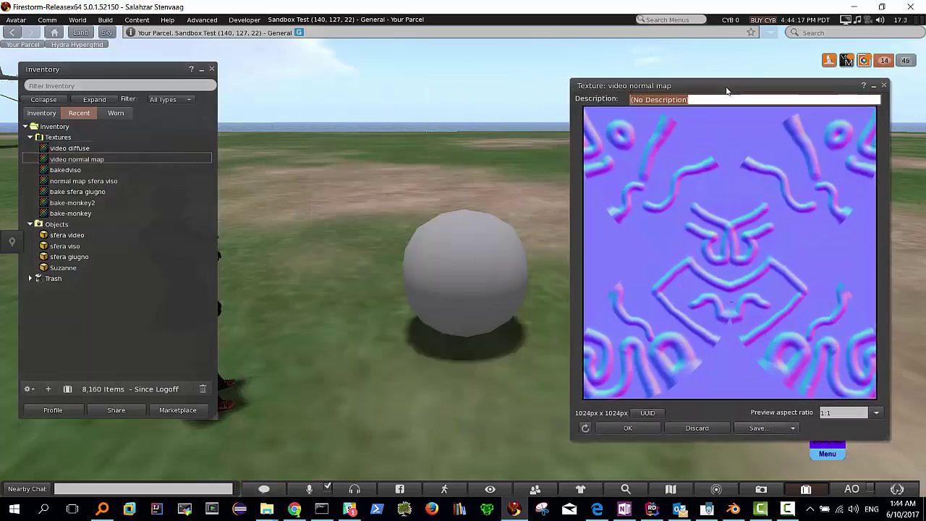
double_click(72, 149)
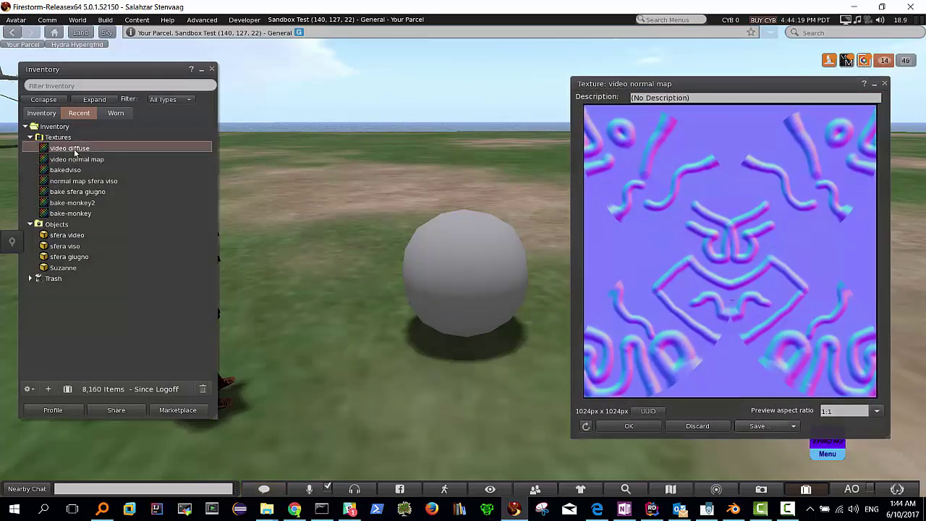
mouse_move(715, 30)
mouse_down()
mouse_move(189, 90)
mouse_move(175, 74)
mouse_up()
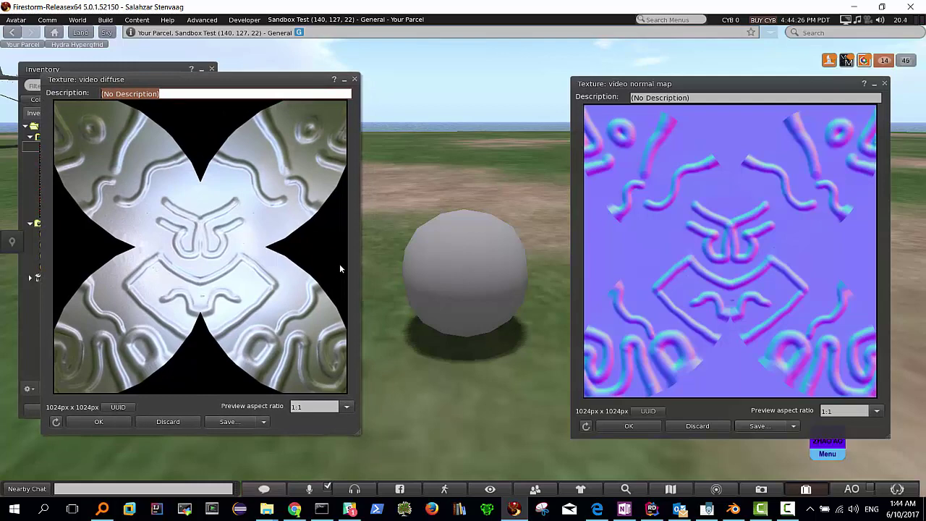
drag(175, 78, 162, 102)
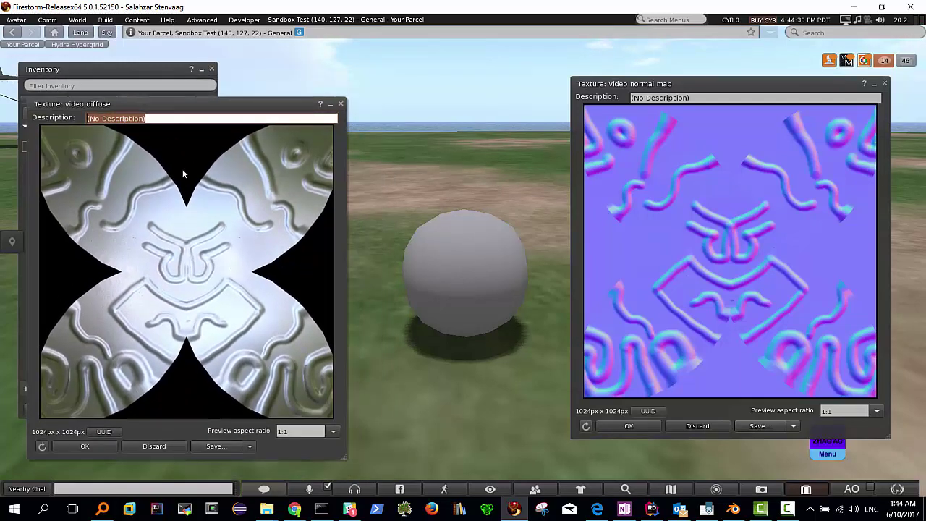
- Drag the video diffuse texture onto the sphere and orbit to inspect it
mouse_move(363, 241)
mouse_down()
mouse_move(477, 277)
mouse_move(486, 239)
mouse_move(434, 246)
mouse_move(434, 217)
mouse_move(434, 275)
mouse_move(463, 246)
mouse_move(463, 261)
mouse_move(453, 230)
mouse_move(430, 239)
mouse_up()
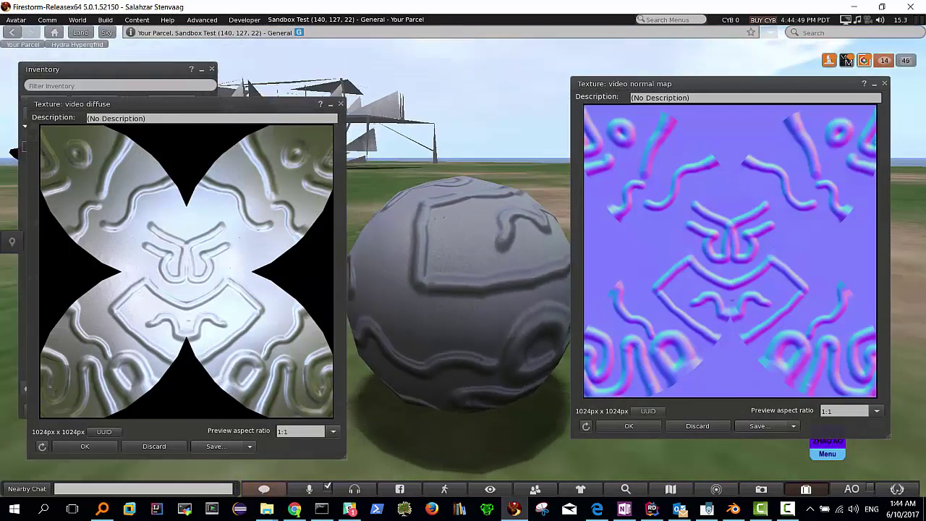
mouse_move(458, 289)
alt+mouse_down()
mouse_move(463, 275)
mouse_move(455, 282)
mouse_move(445, 271)
mouse_move(471, 325)
alt+mouse_up()
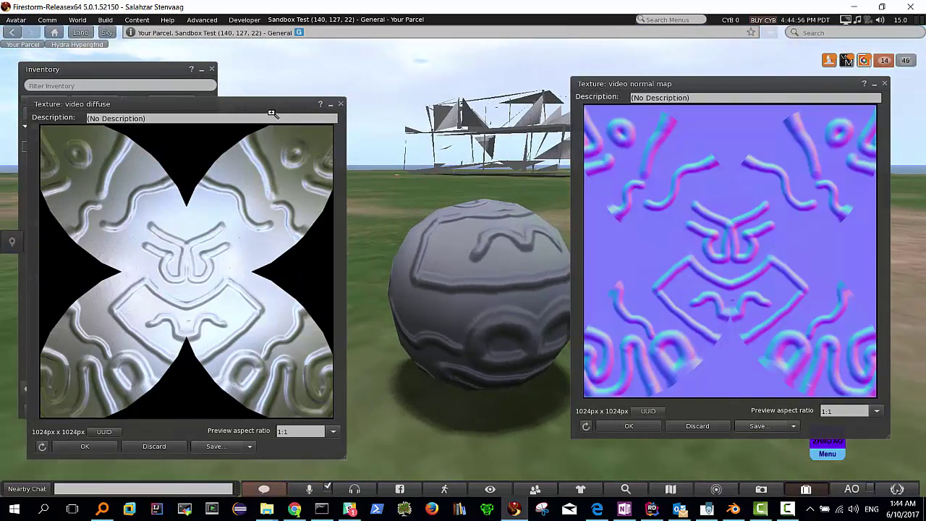
drag(218, 110, 242, 116)
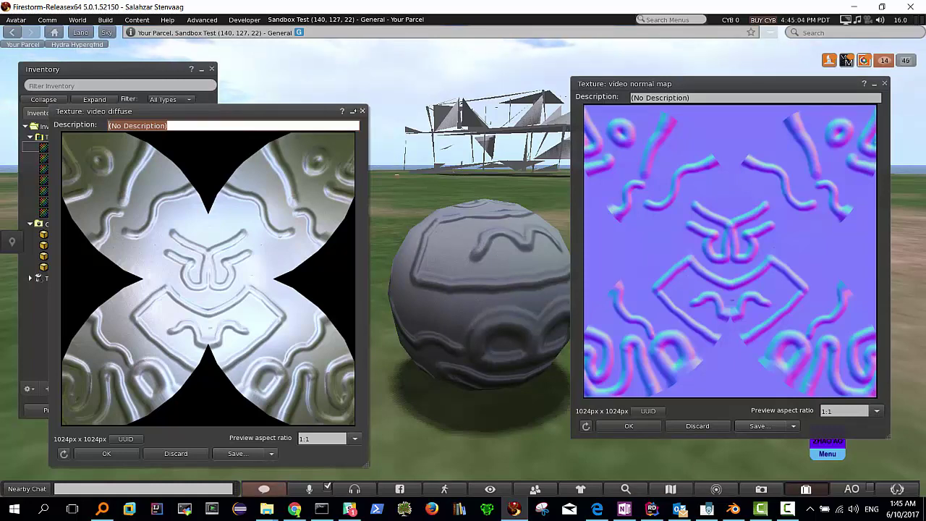
- Close the diffuse preview and open the sphere in the Edit tools
click(362, 112)
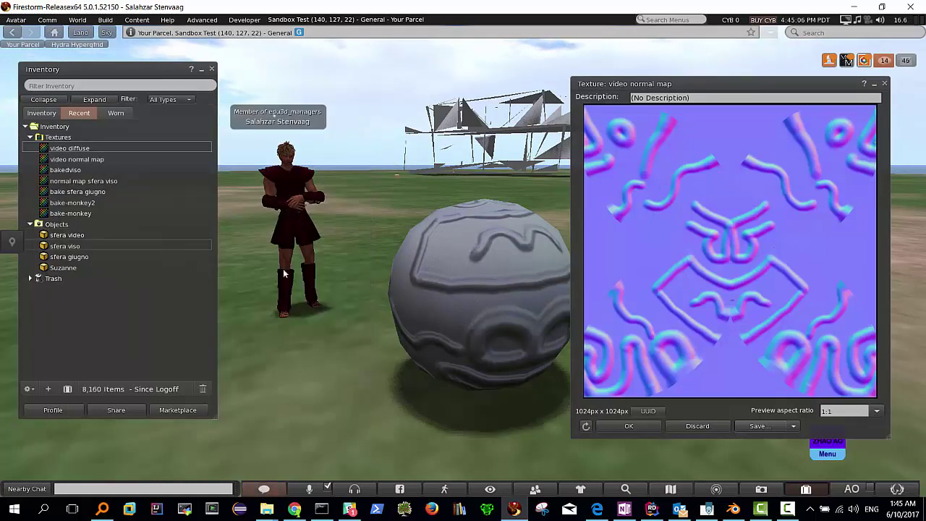
right_click(432, 267)
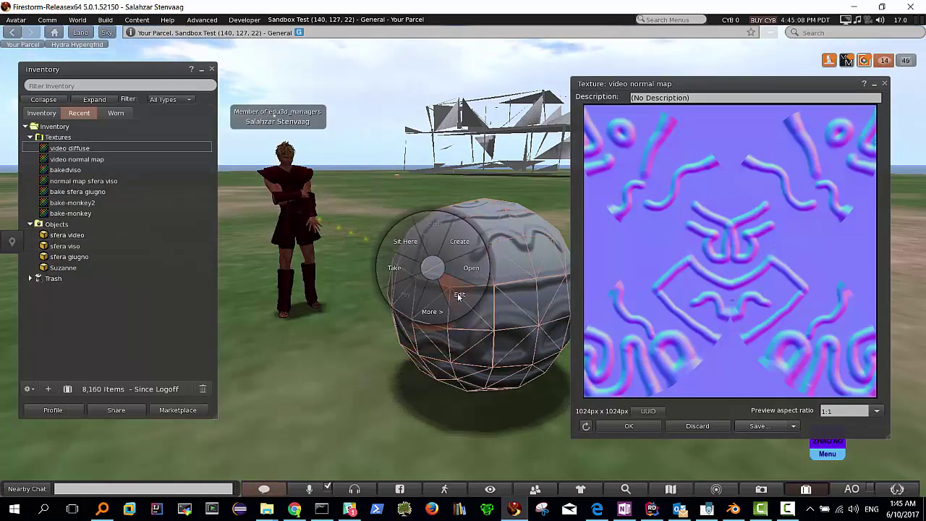
click(458, 296)
drag(687, 79, 259, 81)
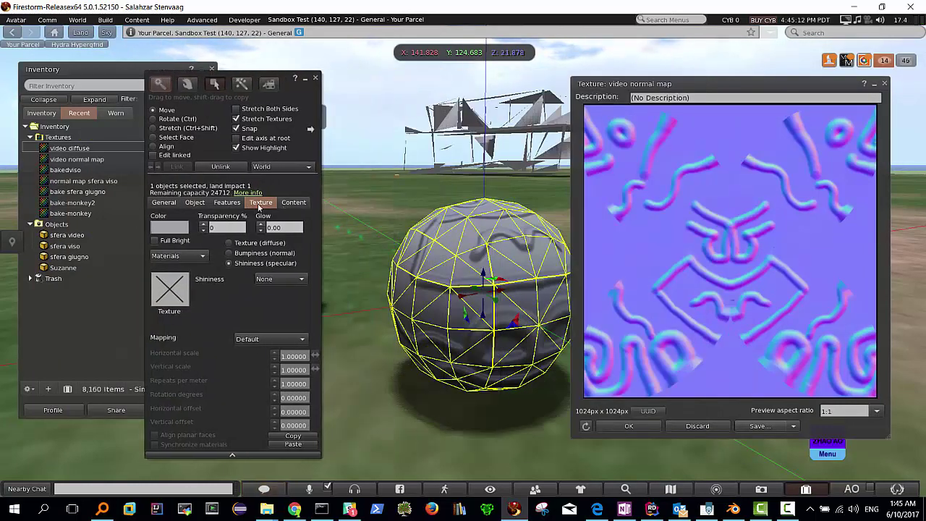
- Set Bumpiness (normal) to the video normal map, then close the preview and editor
click(229, 253)
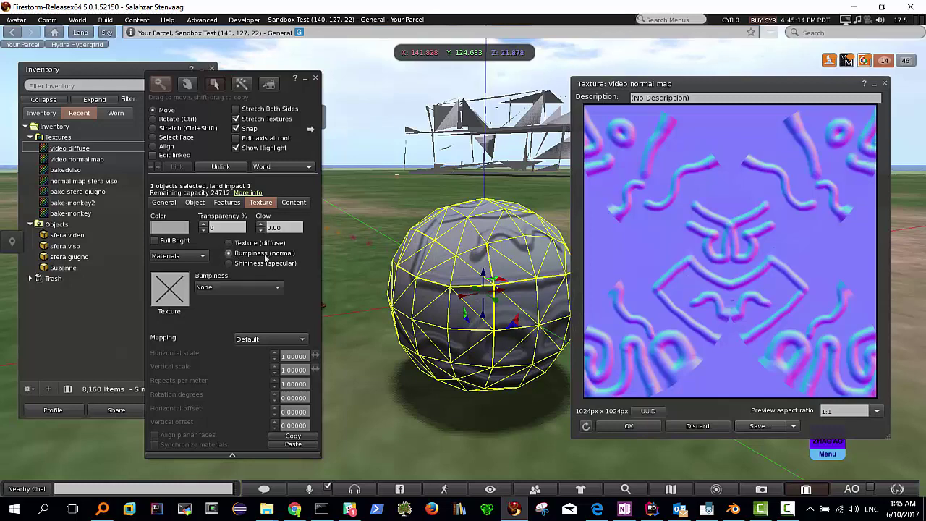
drag(721, 265, 241, 299)
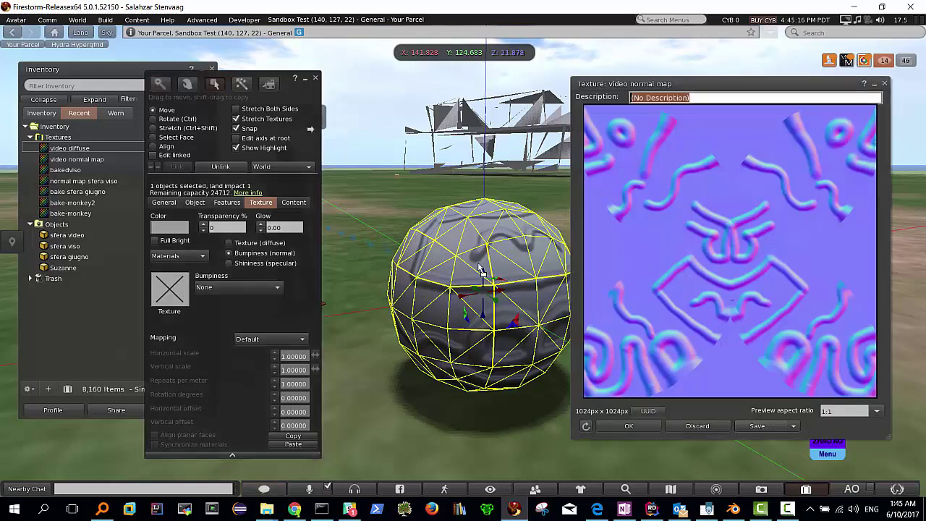
drag(177, 296, 176, 296)
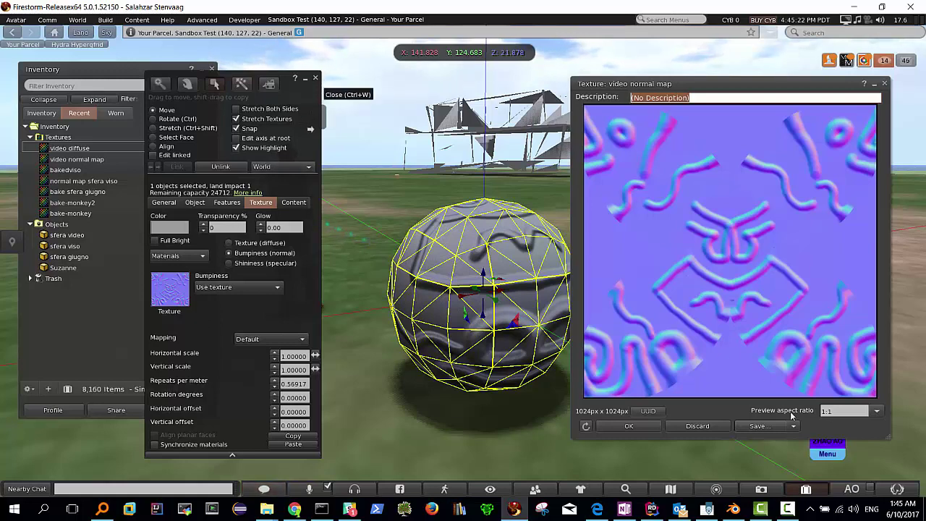
click(883, 84)
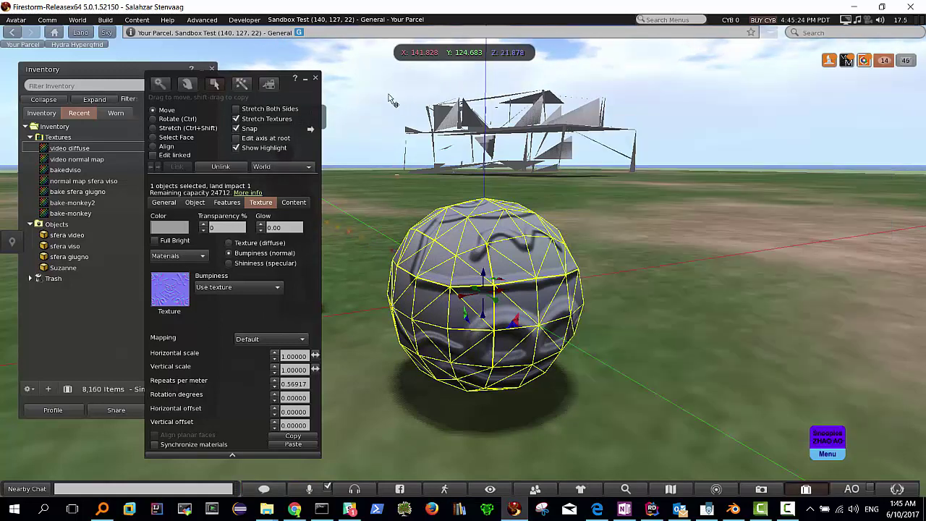
click(315, 78)
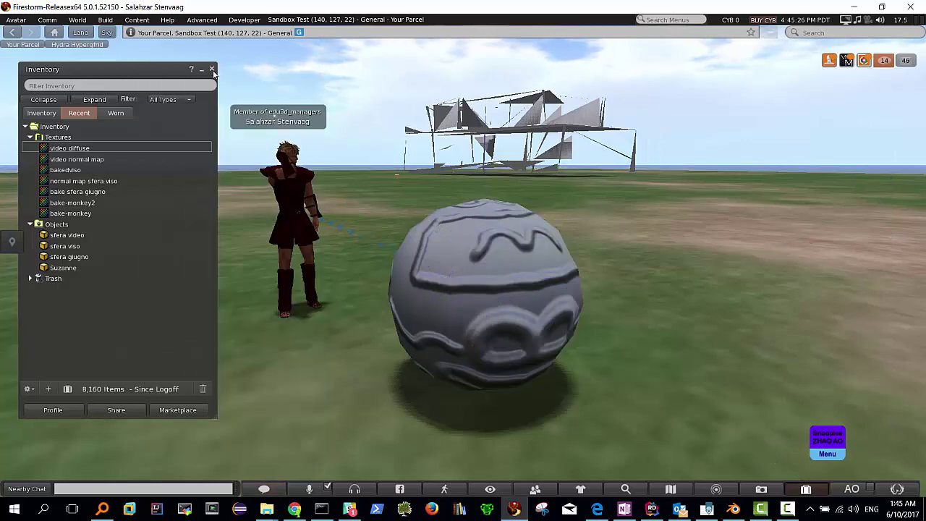
- Close Inventory and zoom in close on the bump-mapped sphere
key(ctrl+i)
alt+drag(515, 354, 514, 303)
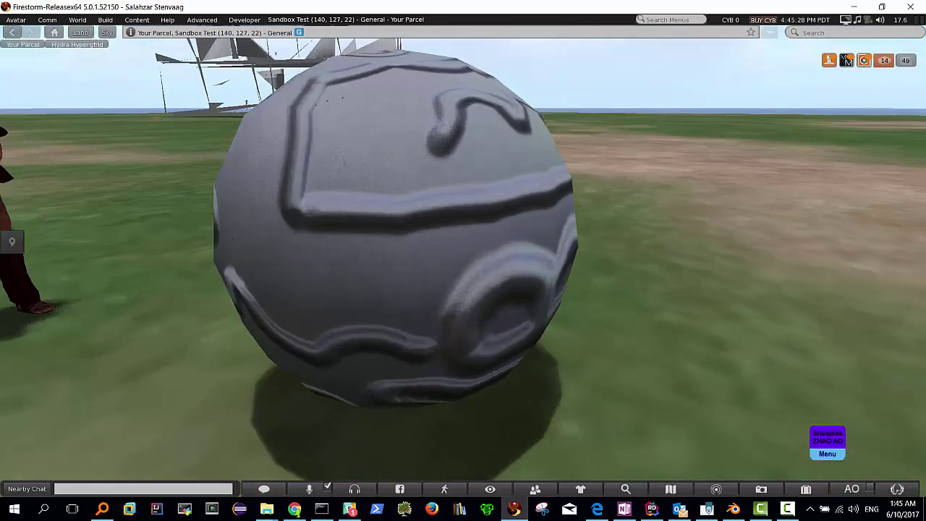
key(Escape)
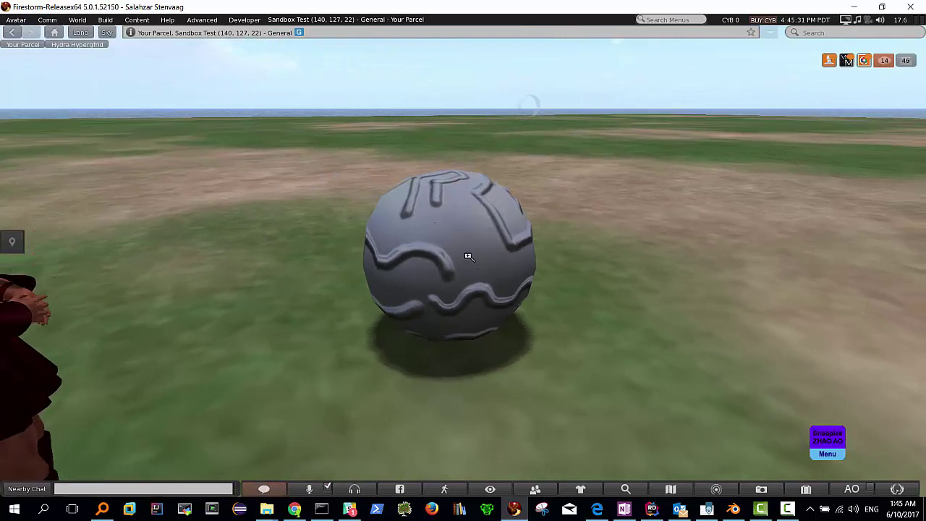
- Open and close Preferences, reset the camera, and bring up the World menu
key(ctrl+p)
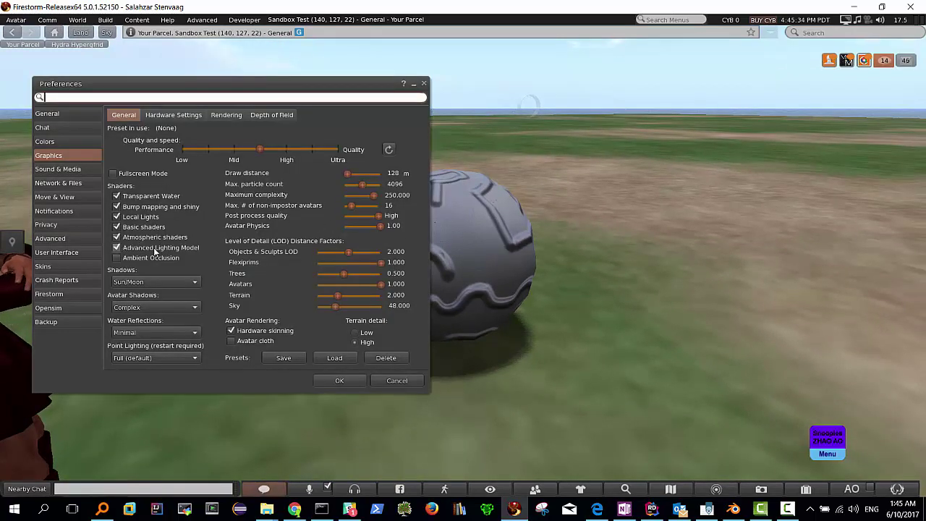
key(ctrl+p)
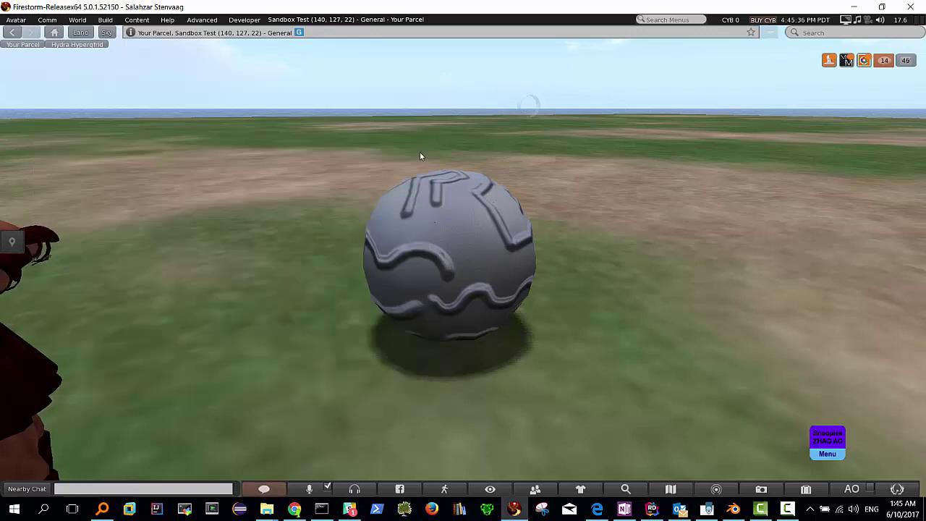
key(Escape)
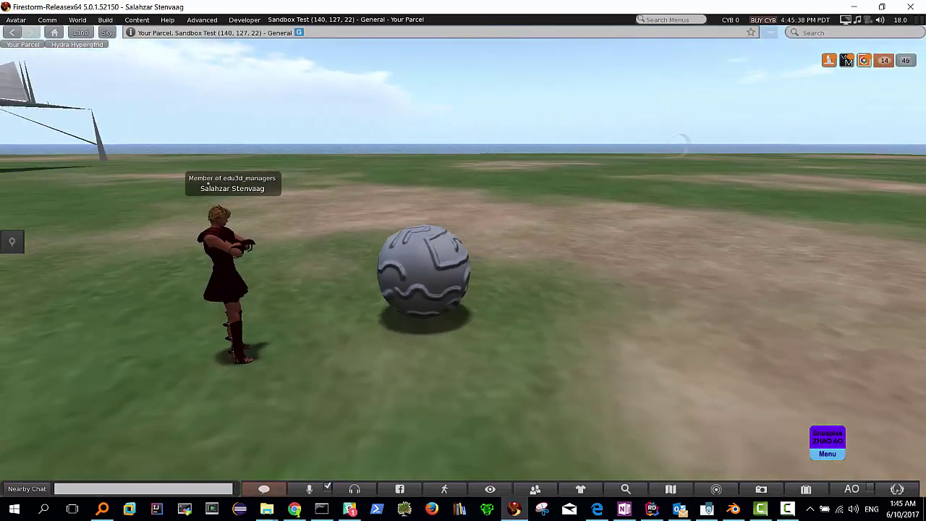
click(77, 20)
mouse_move(90, 193)
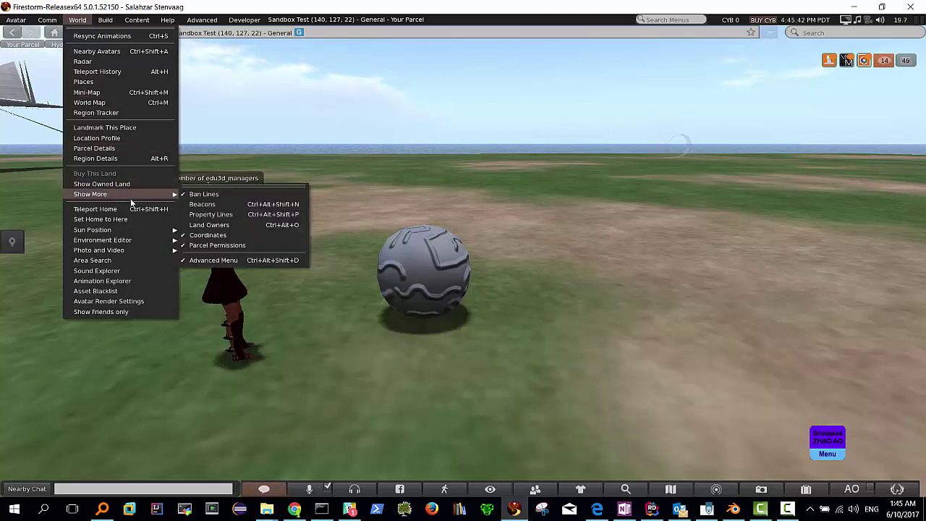
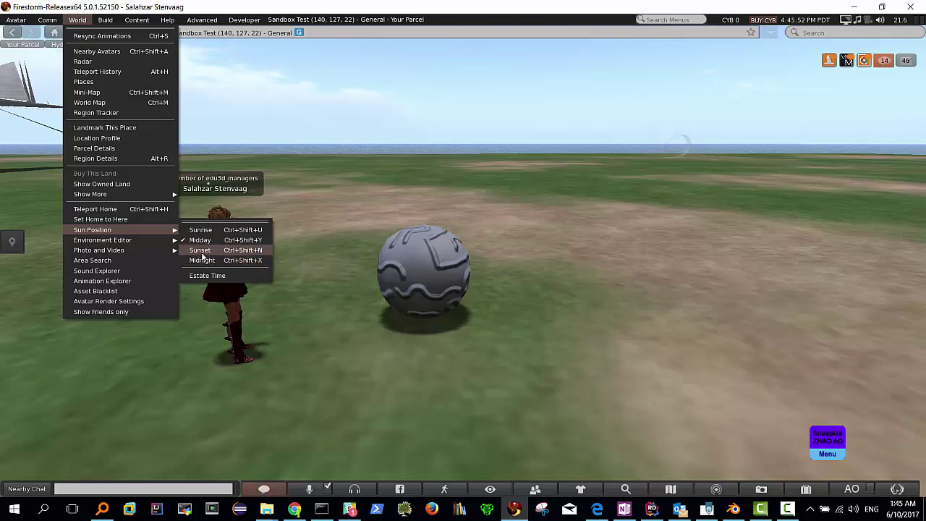
- Switch the sun position to Sunset and orbit the camera in close around the stone sphere
click(201, 251)
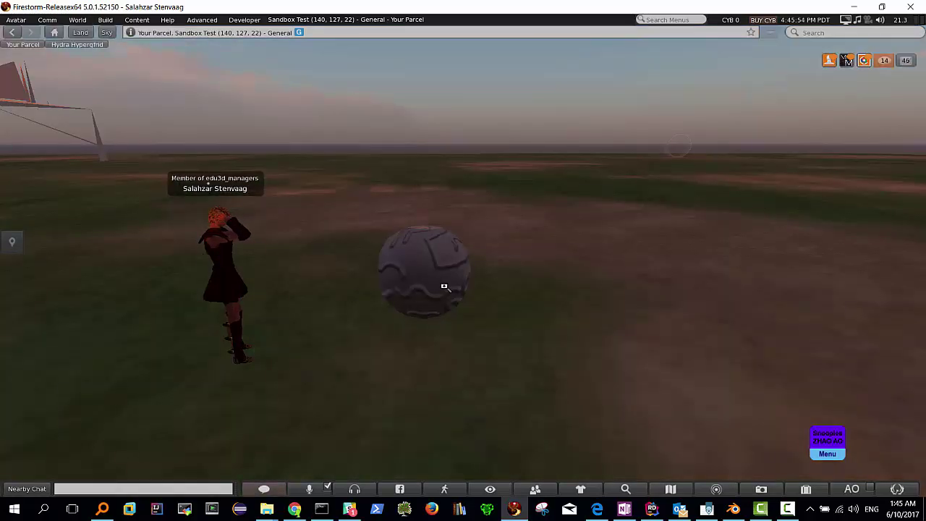
alt+click(443, 282)
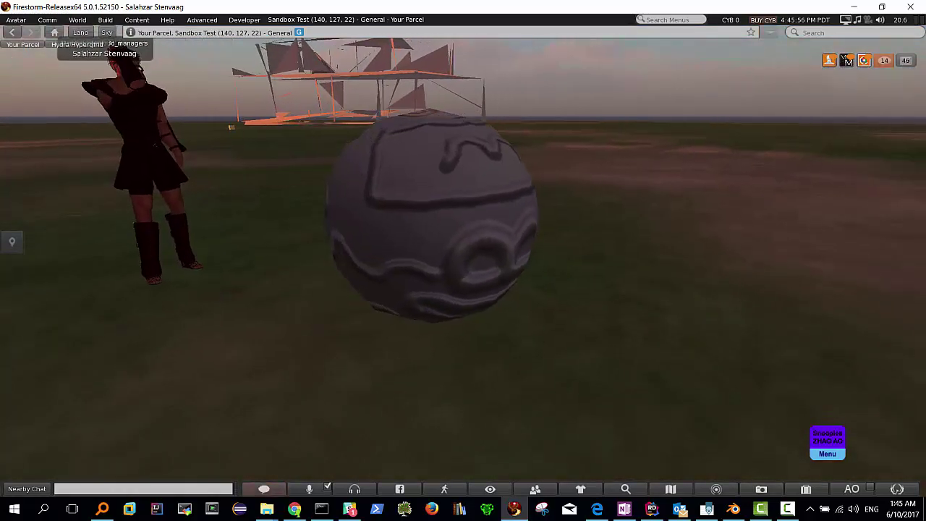
mouse_move(444, 282)
ctrl+alt+mouse_down()
mouse_move(444, 239)
mouse_move(471, 260)
ctrl+alt+mouse_up()
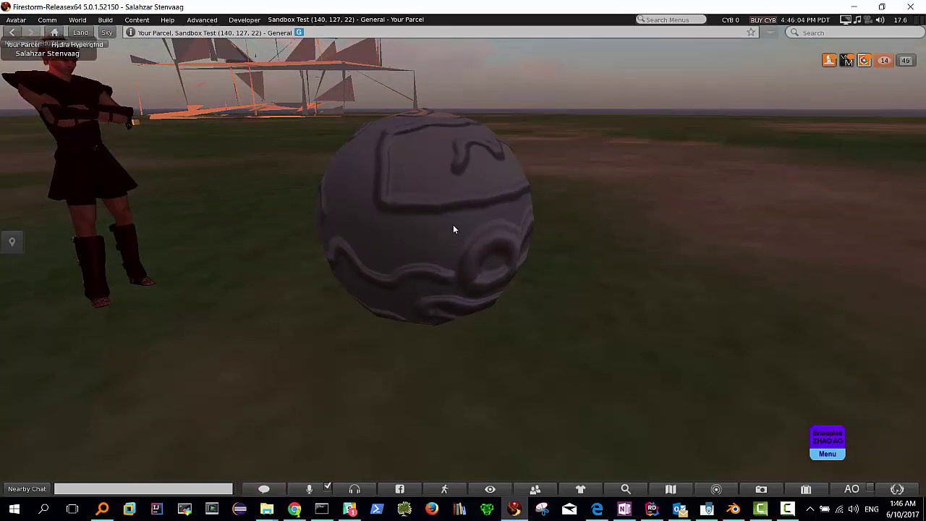
- Find the 'rotazione' script in the inventory, check its code, and drop it onto the sphere
key(ctrl+i)
text(rot)
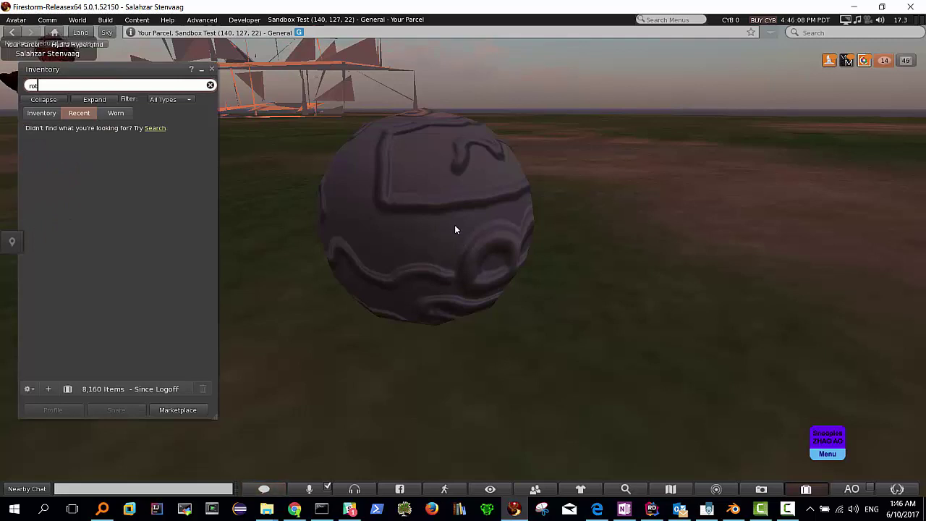
click(45, 114)
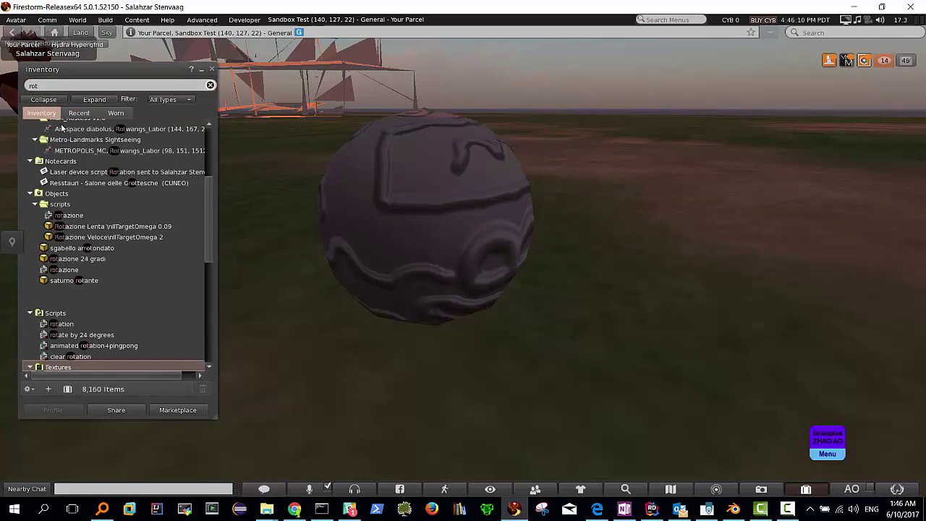
click(62, 84)
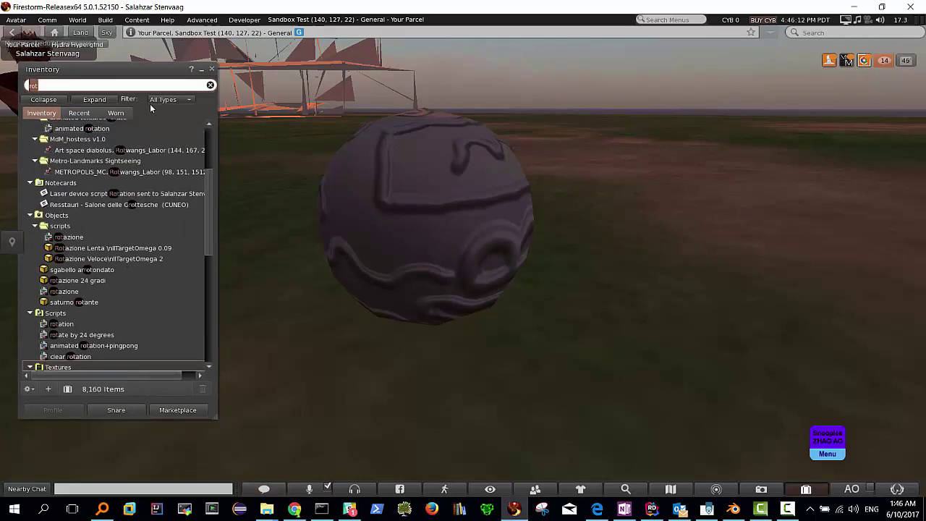
text(rotazione)
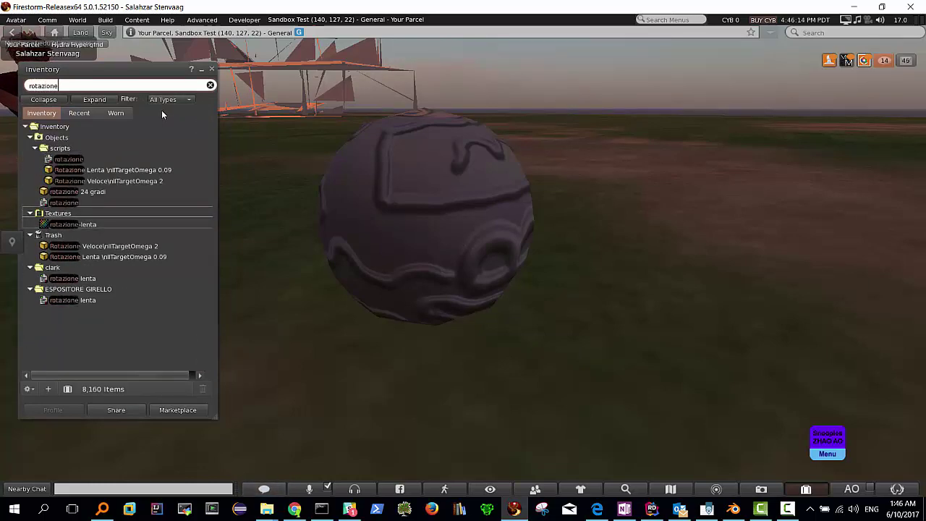
double_click(64, 160)
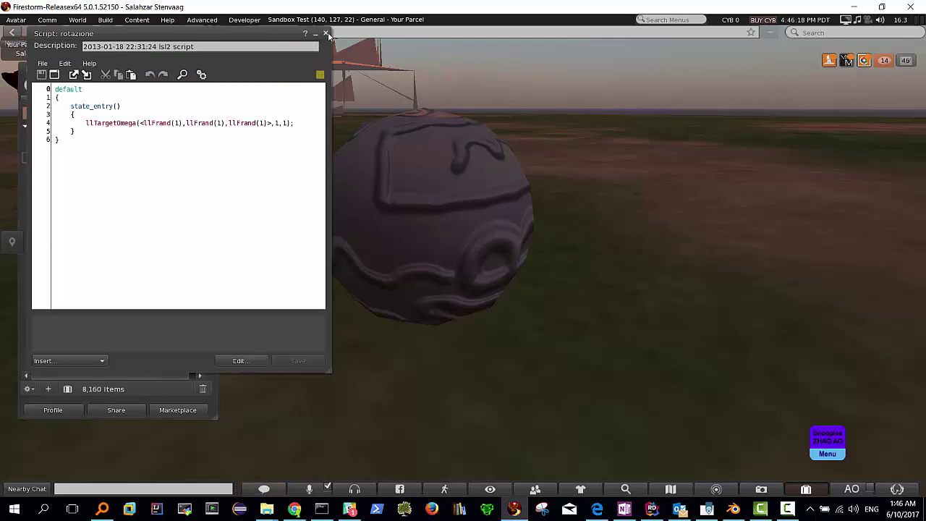
click(326, 33)
drag(76, 161, 417, 235)
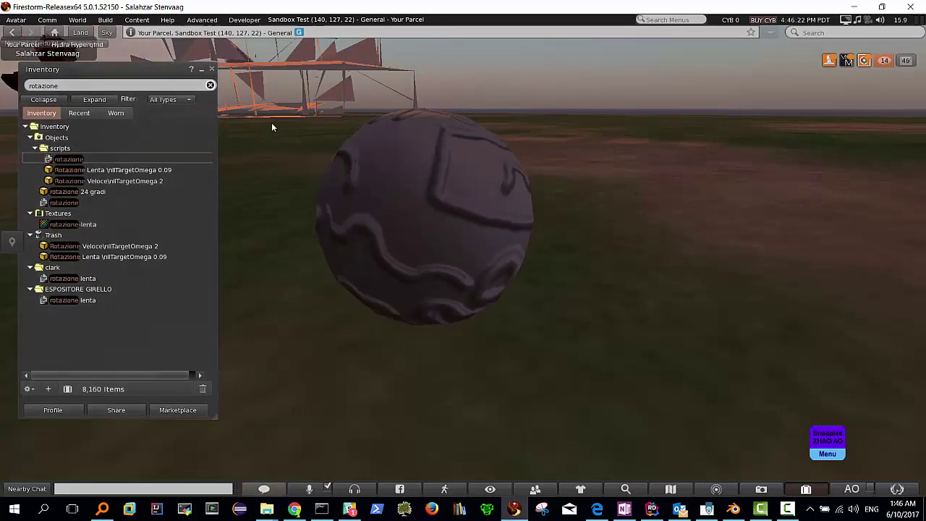
click(211, 69)
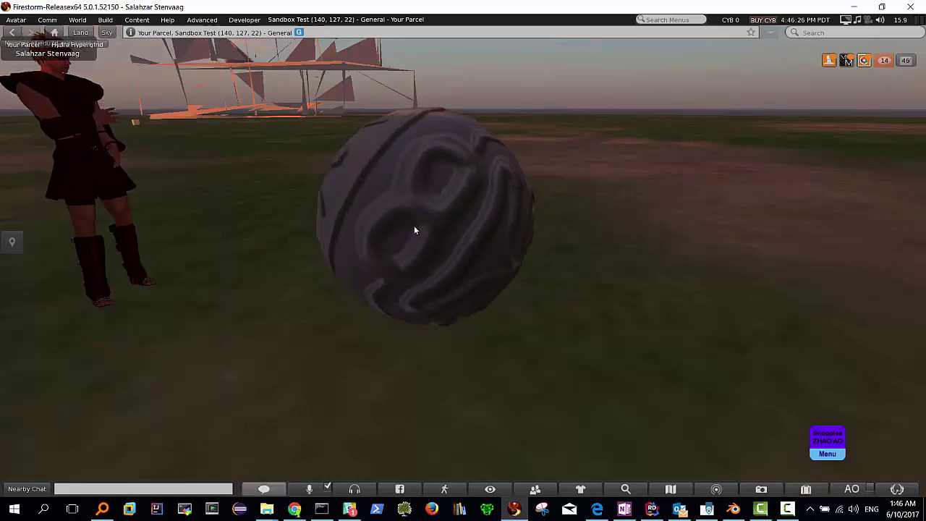
- Reset the camera behind the avatar, orbit around the spinning sphere, and open World > Sun Position
key(Escape)
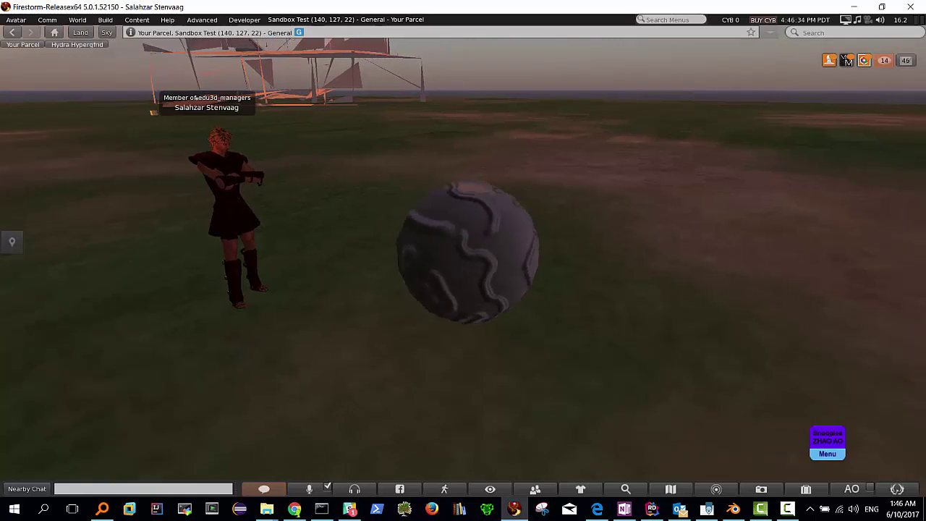
alt+drag(471, 249, 434, 254)
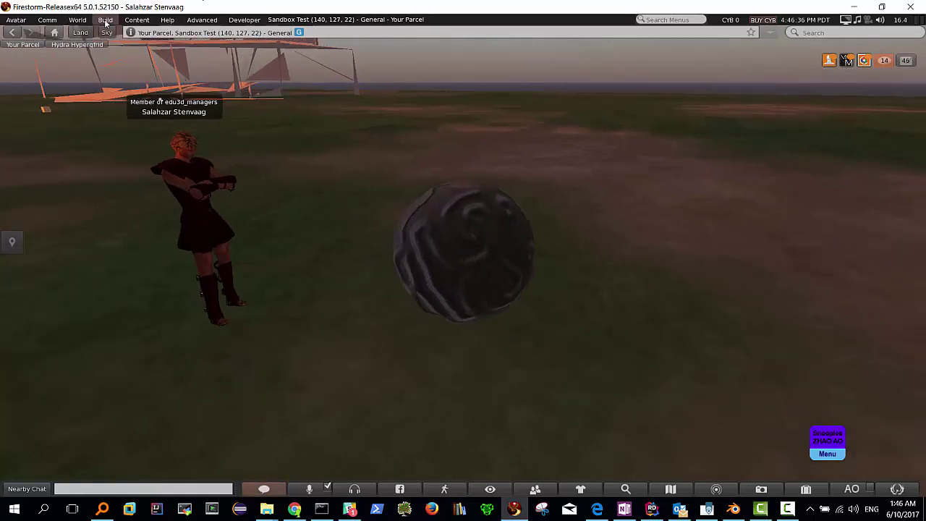
click(78, 19)
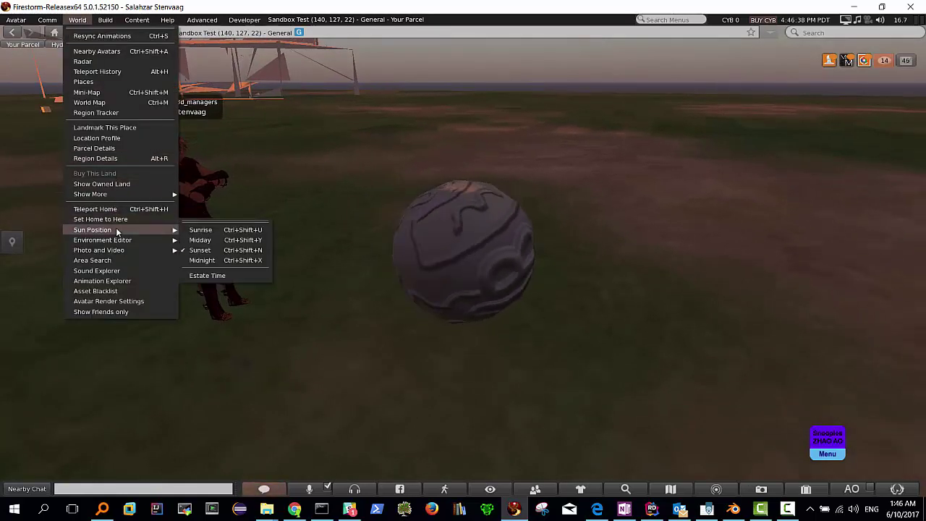
- Set the sky to Midnight and create a new cube on the ground beside the sphere
click(202, 261)
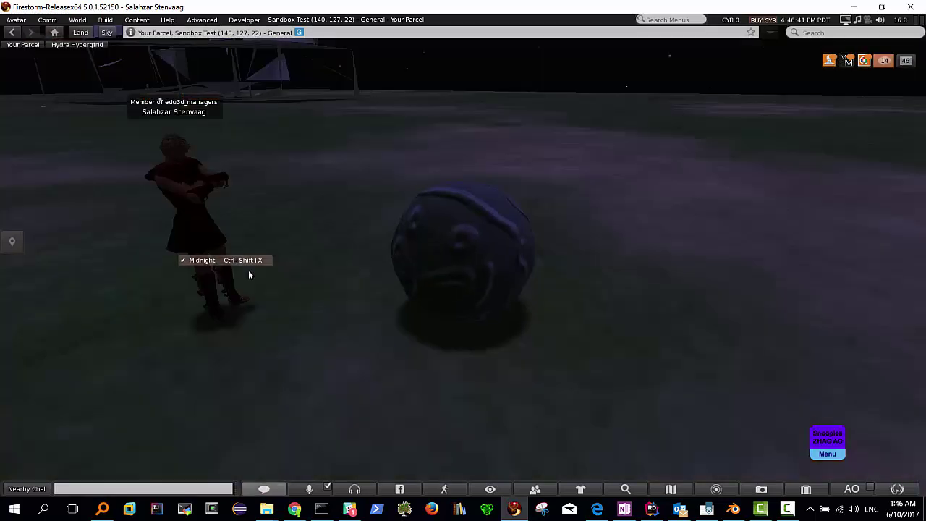
right_click(600, 327)
click(627, 300)
click(611, 307)
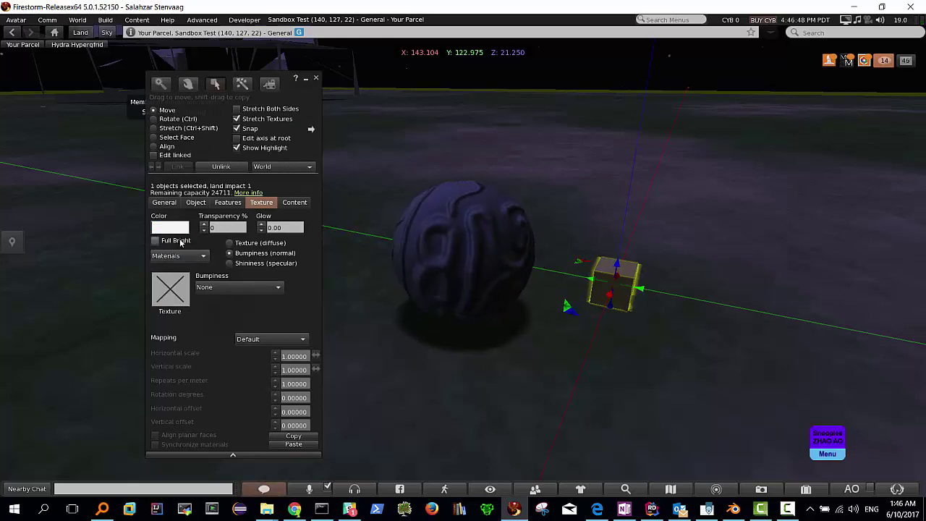
- Enable Light in the cube's Features settings and close the Build floater
click(229, 203)
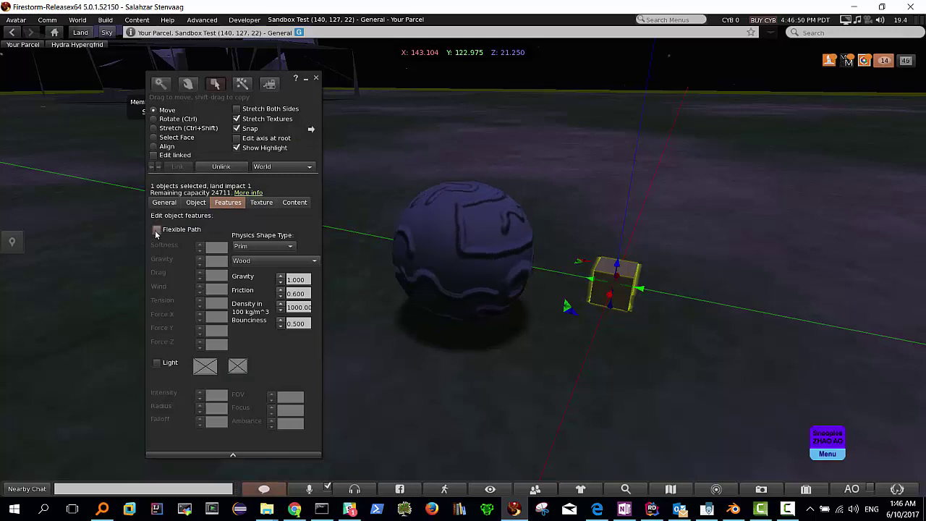
click(157, 362)
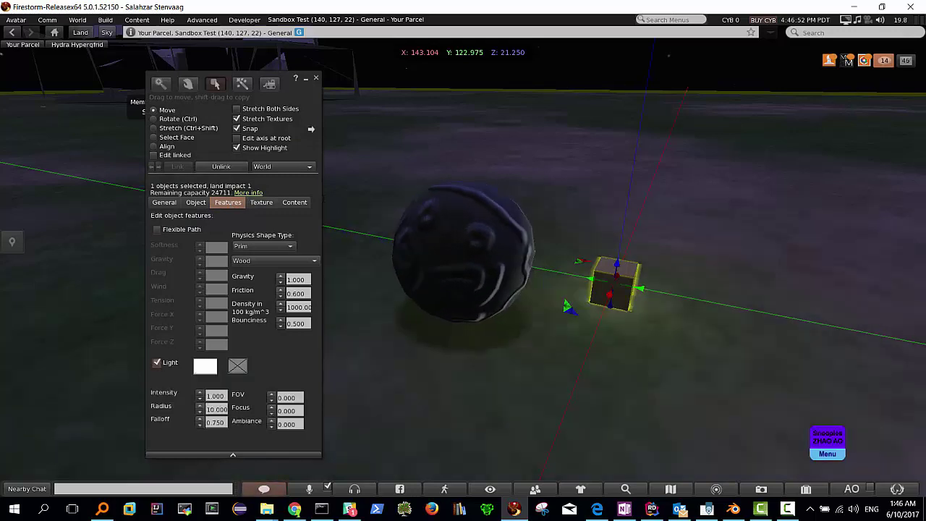
click(316, 80)
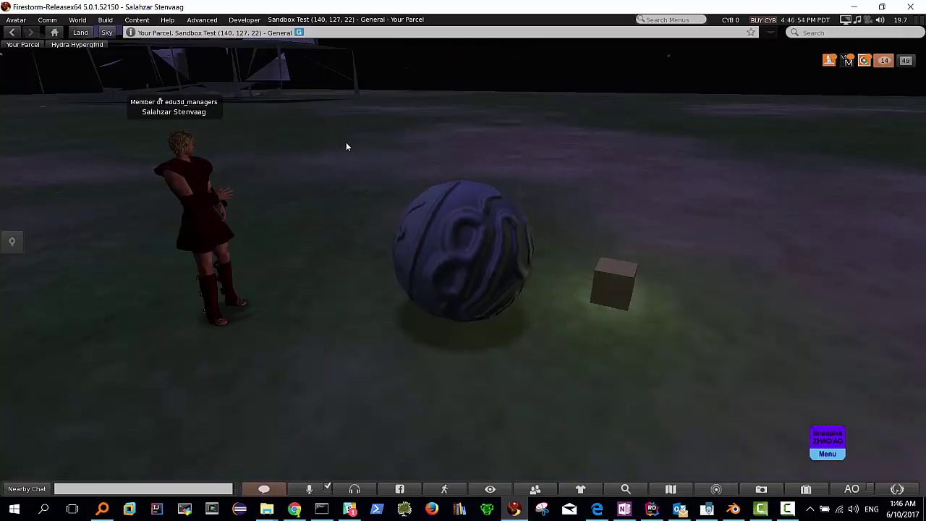
- Walk the avatar toward the patterned sphere and orbit the camera around it
key(Escape)
key(Right)
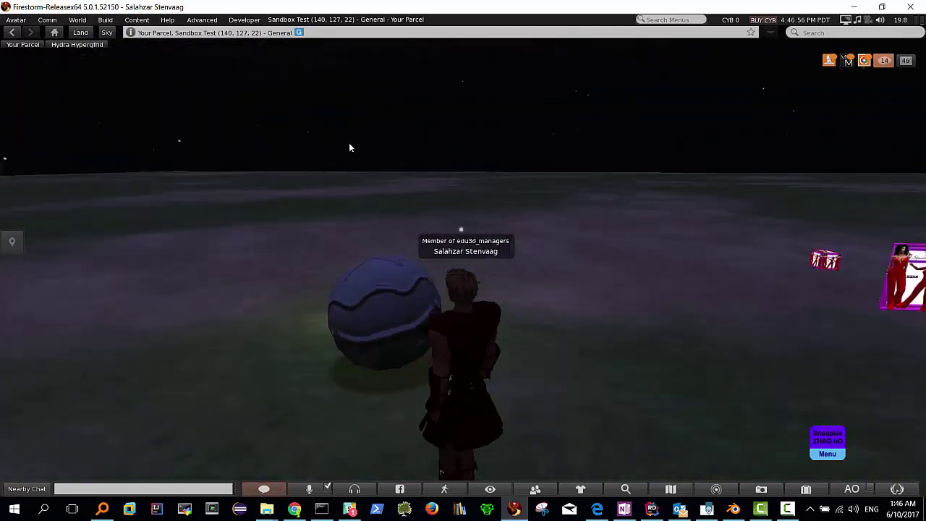
key(Up)
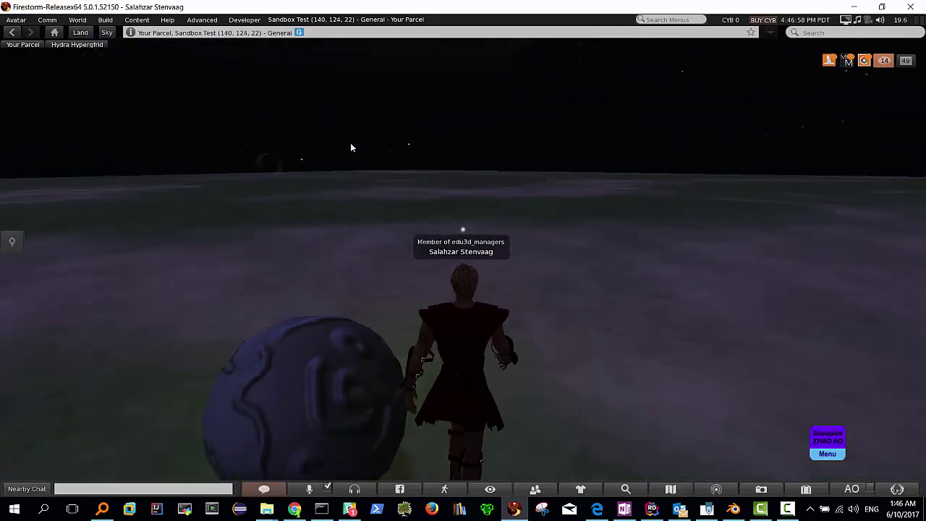
key(Left)
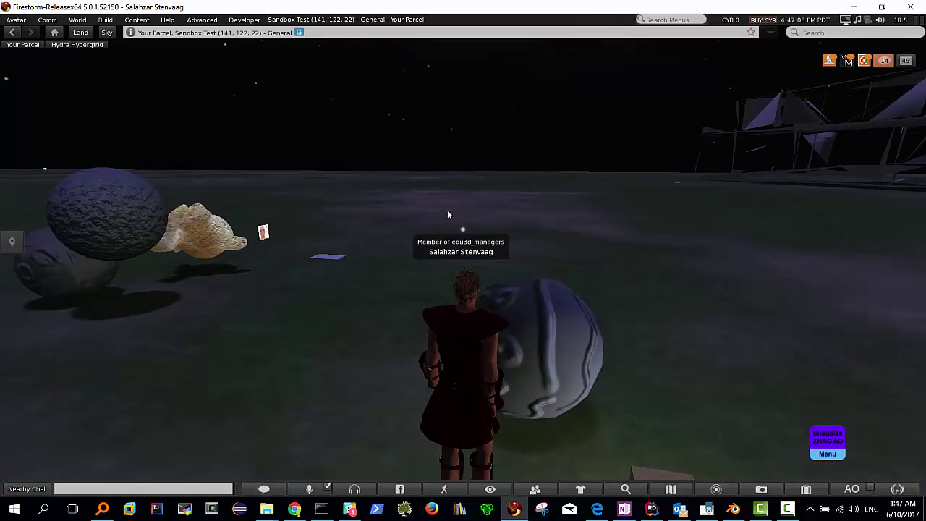
alt+click(539, 296)
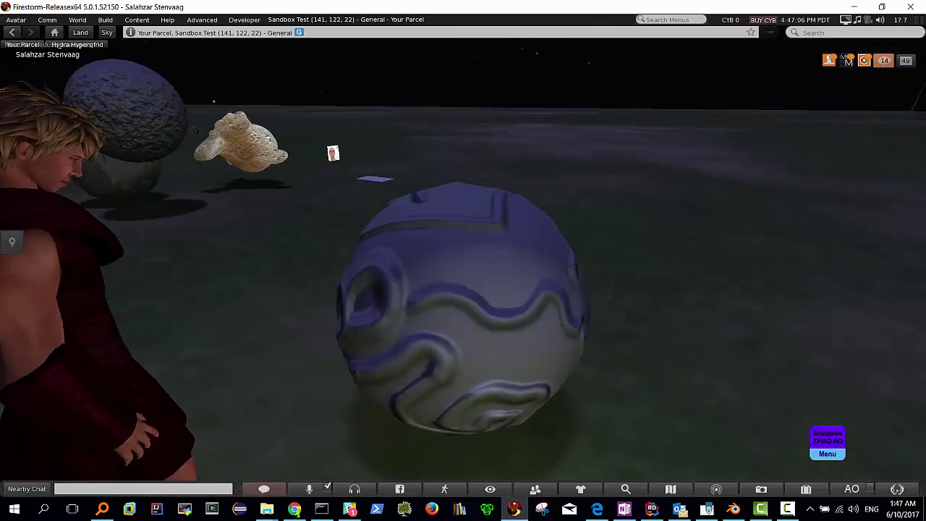
alt+drag(539, 297, 497, 296)
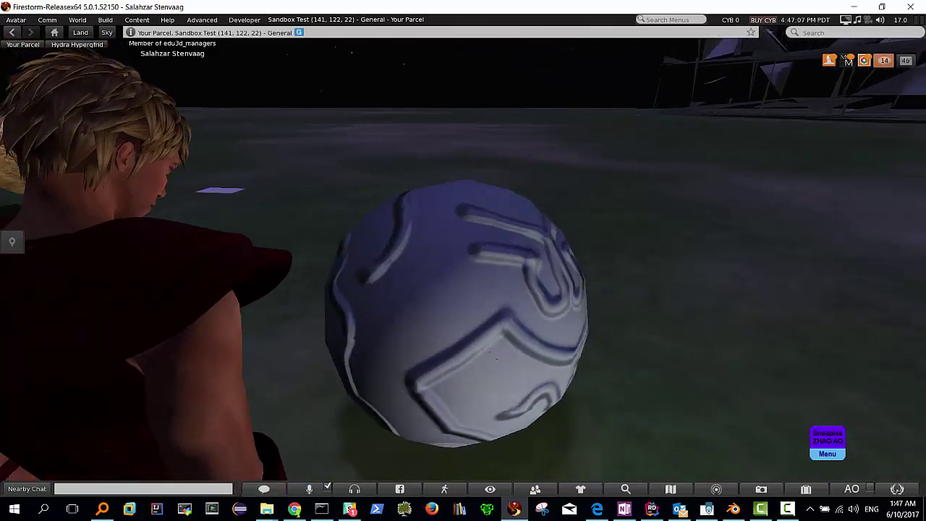
key(Escape)
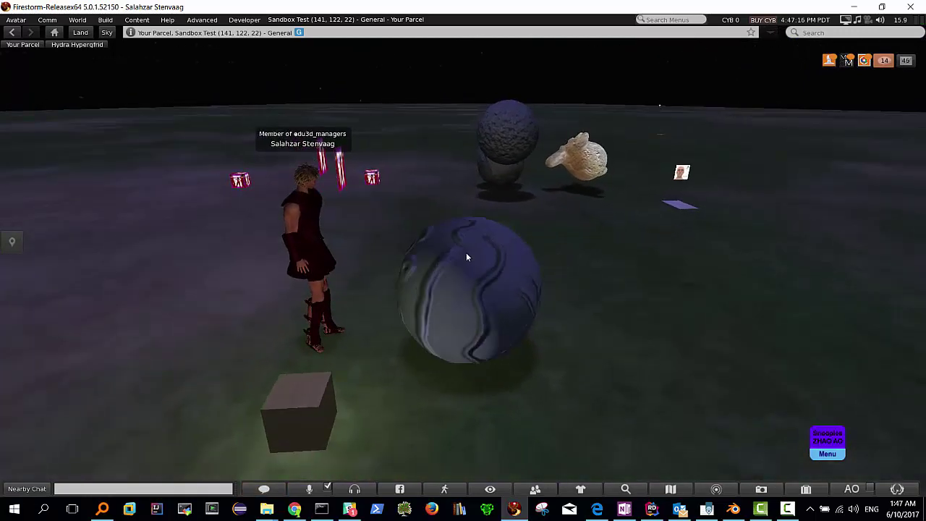
- Inspect the spheres and the glowing cube from several angles under the midnight sky
alt+click(466, 252)
key(Escape)
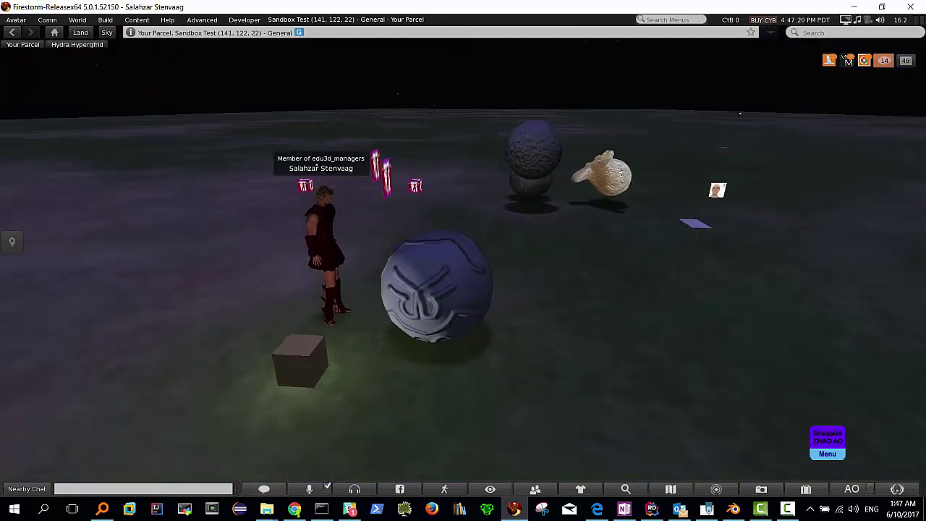
alt+click(545, 154)
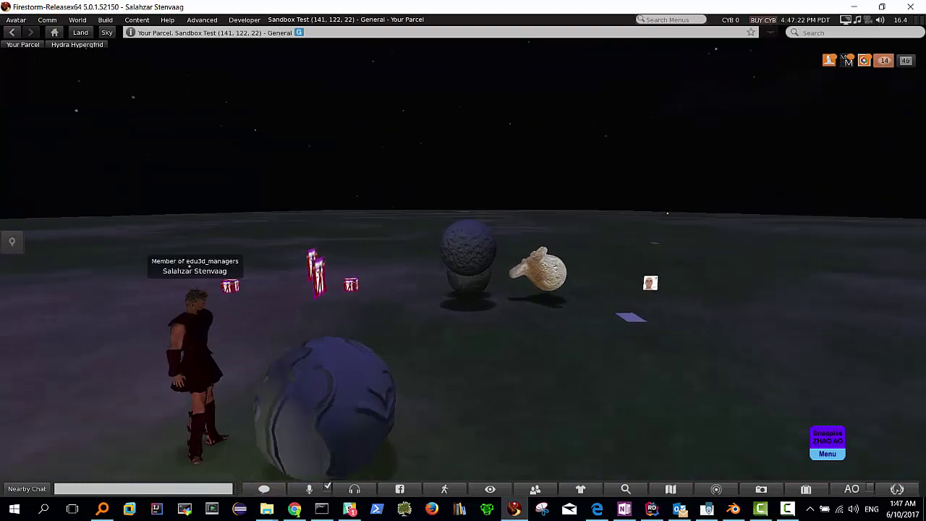
key(Left)
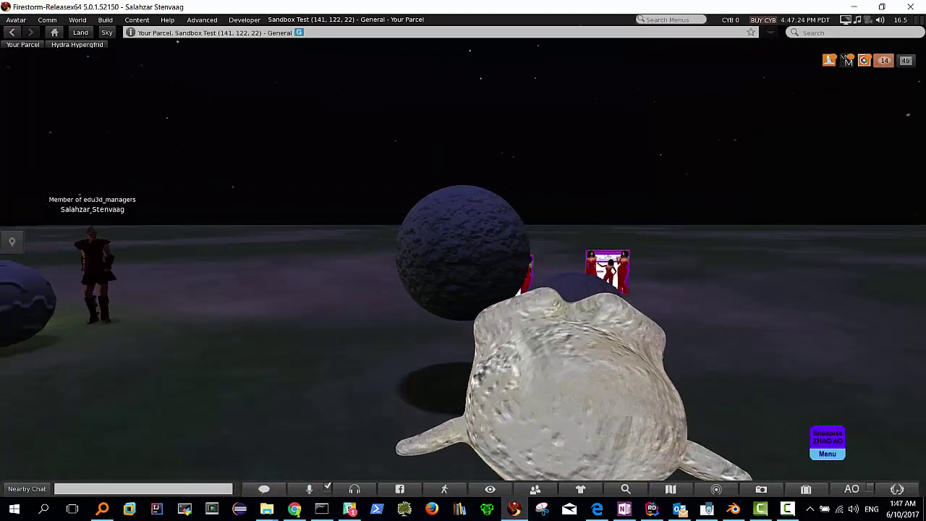
scroll(566, 269, down, 5)
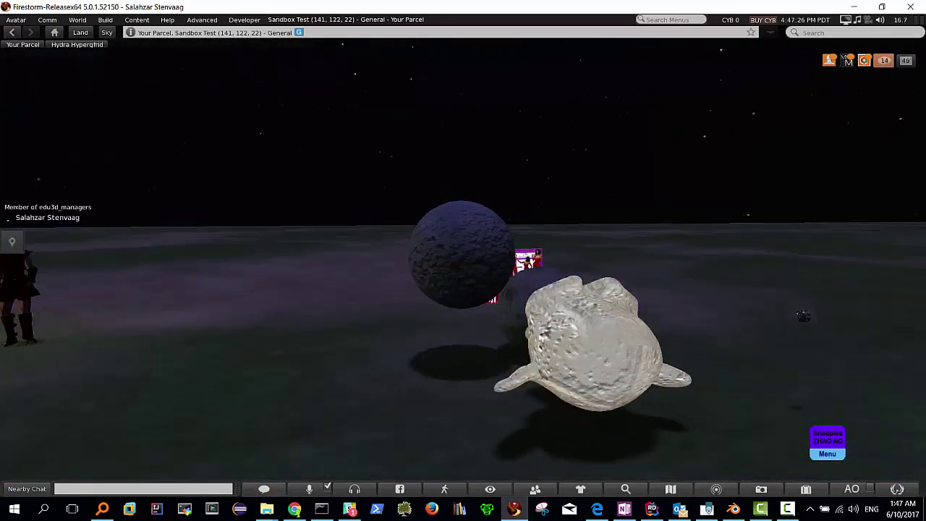
alt+click(277, 296)
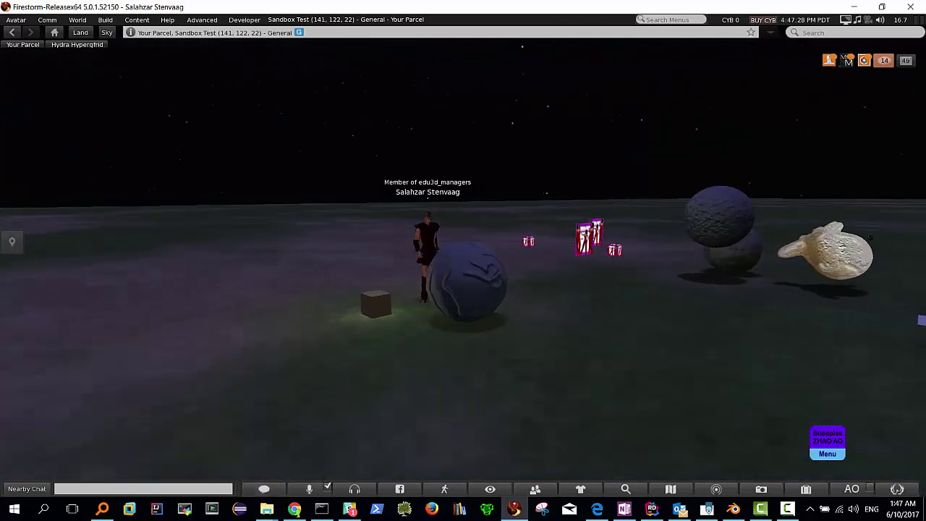
key(Left)
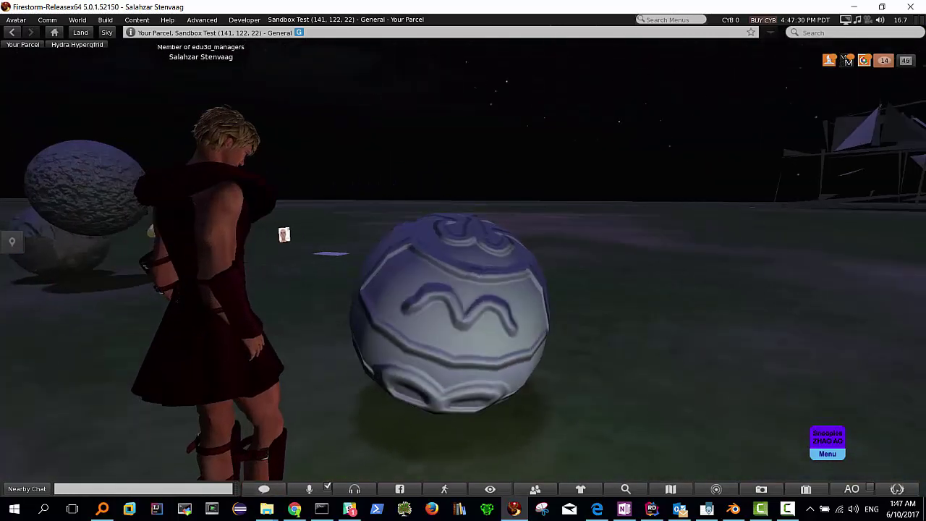
key(Escape)
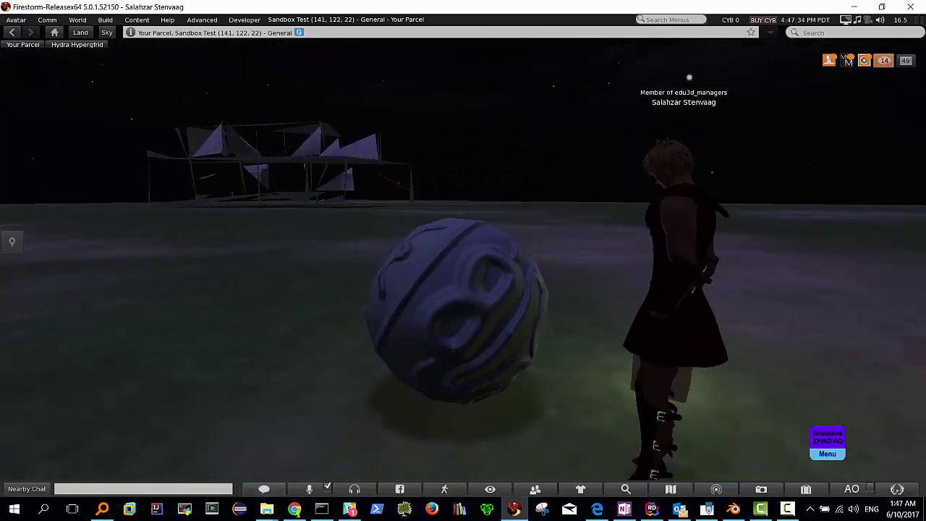
key(Escape)
key(Left)
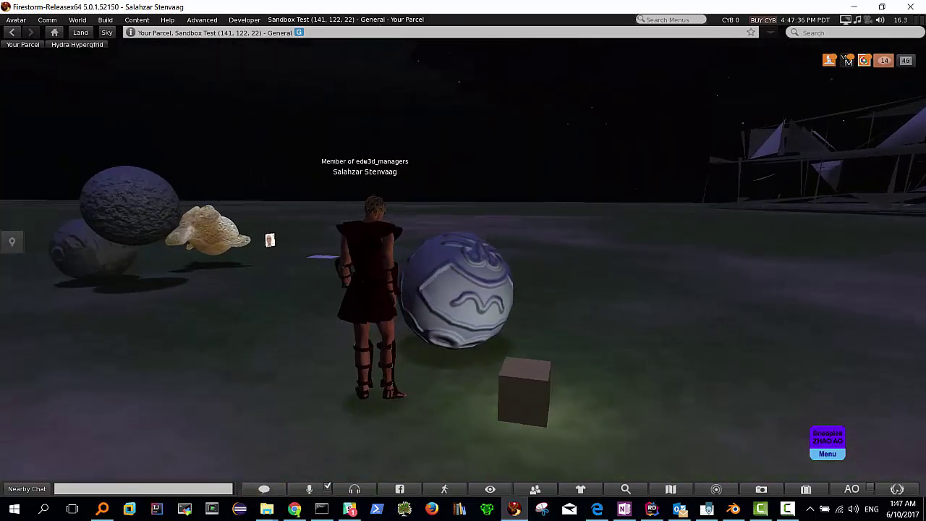